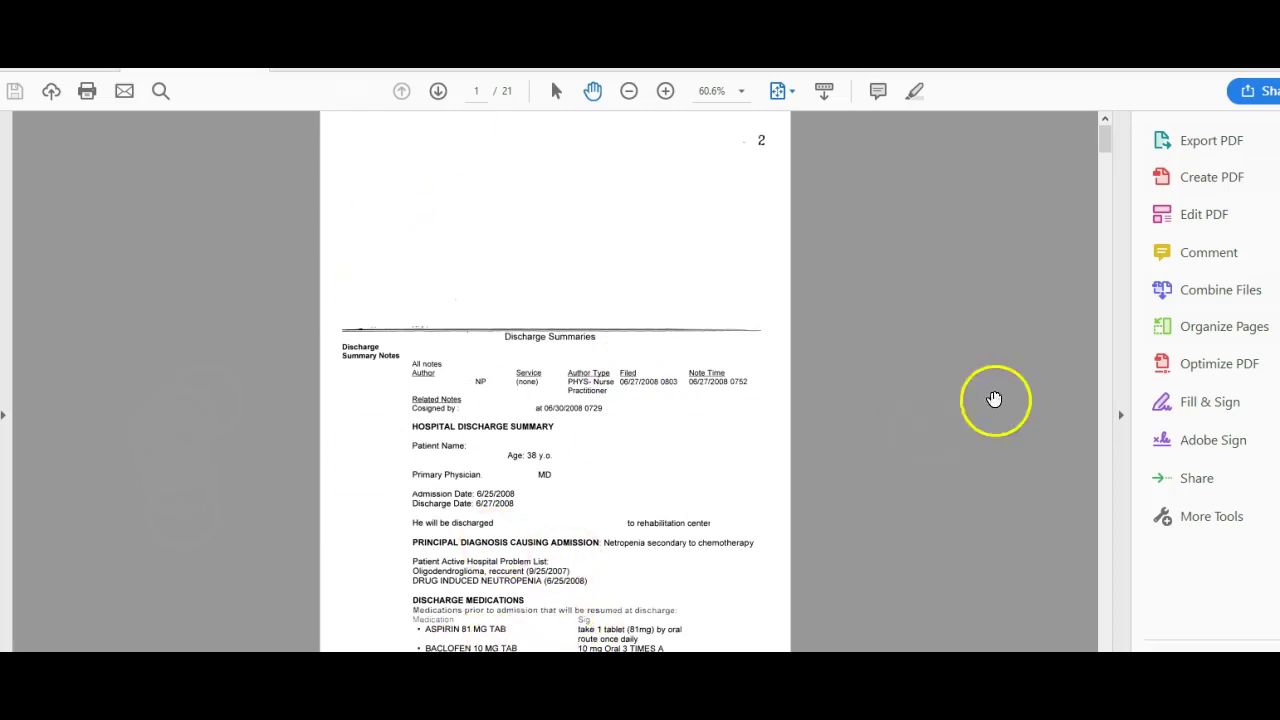
# - Scroll to page 2 of 21 to read the discharge medications, follow-up and brief hospital course
pyautogui.scroll(-5, 946, 390)
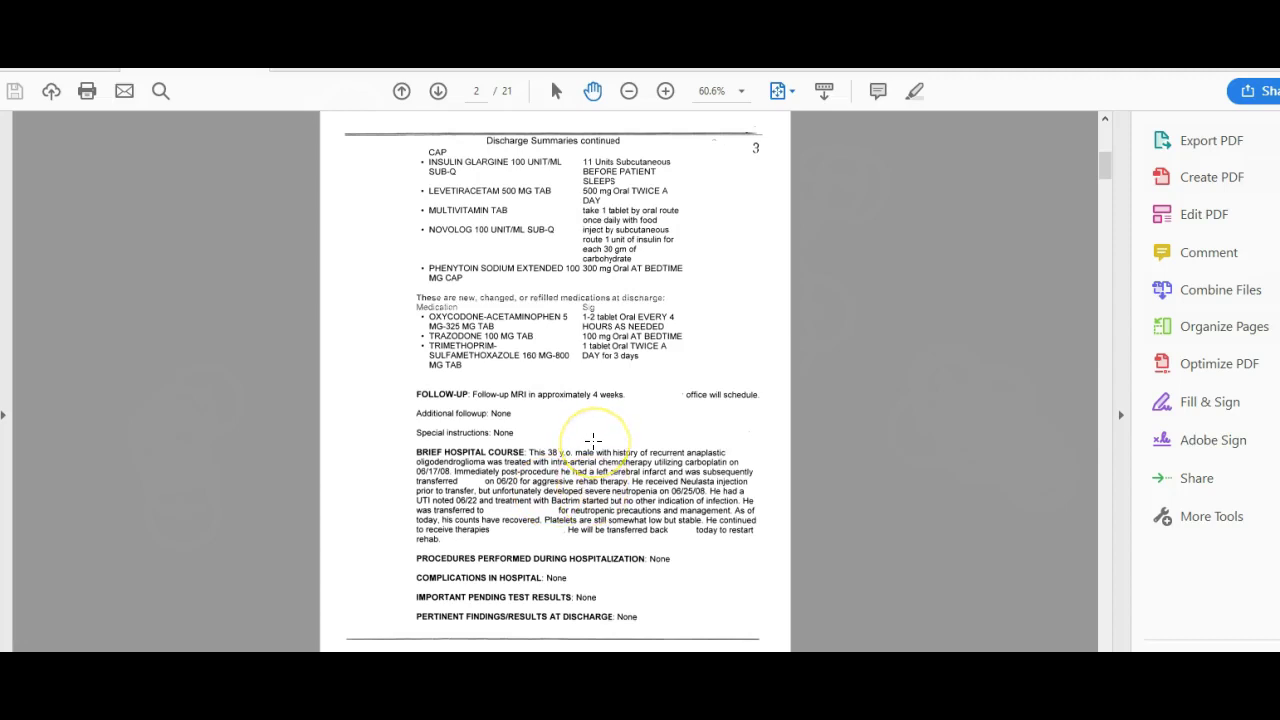
# - Scroll to page 3 of 21, the admission History and Physical with chief complaint and HPI
pyautogui.scroll(-2, 592, 445)
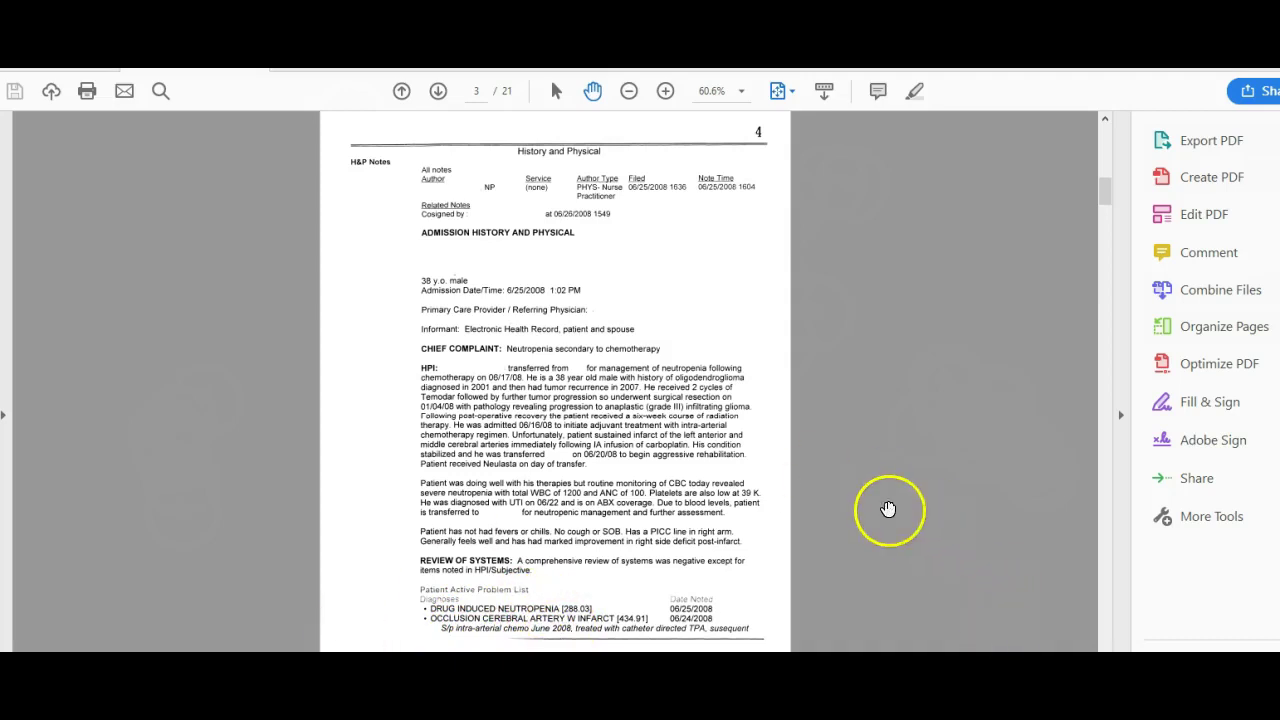
# - Scroll to page 4 of 21 to review past medical, surgical and social history
pyautogui.scroll(-3, 888, 510)
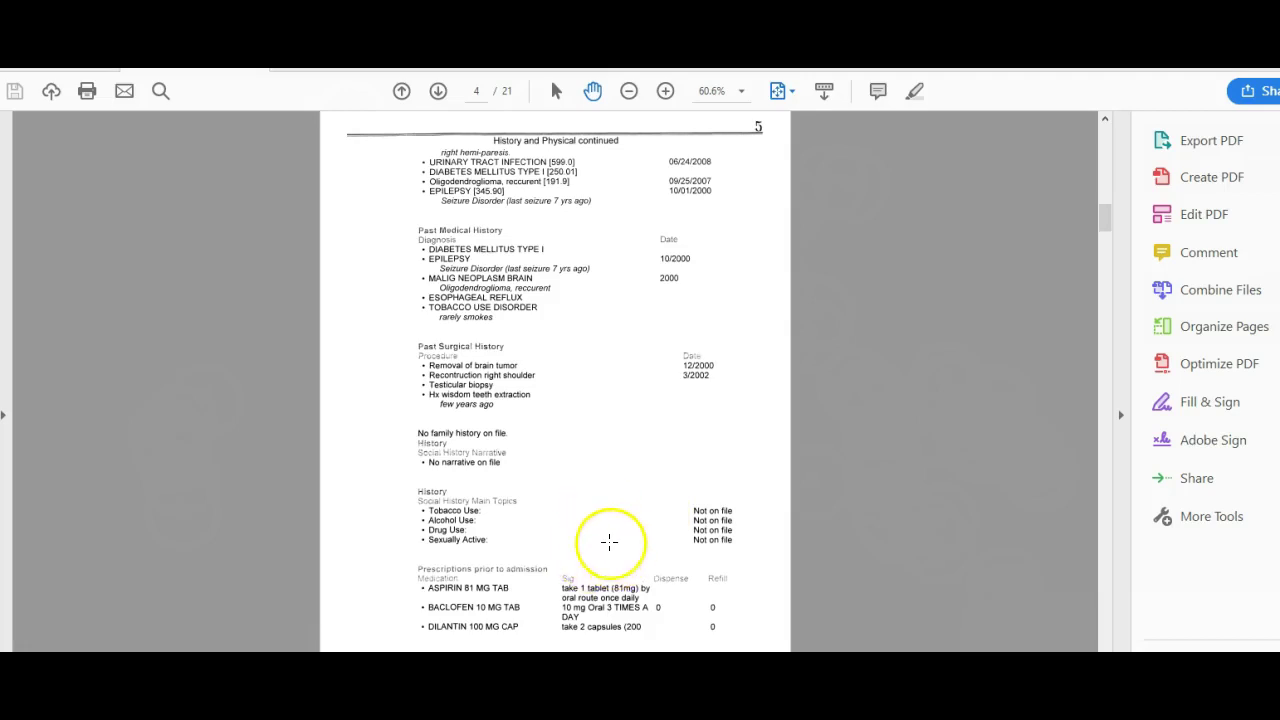
# - Scroll through page 5 to page 6 of 21 showing labs and the active problem list
pyautogui.scroll(-3, 592, 497)
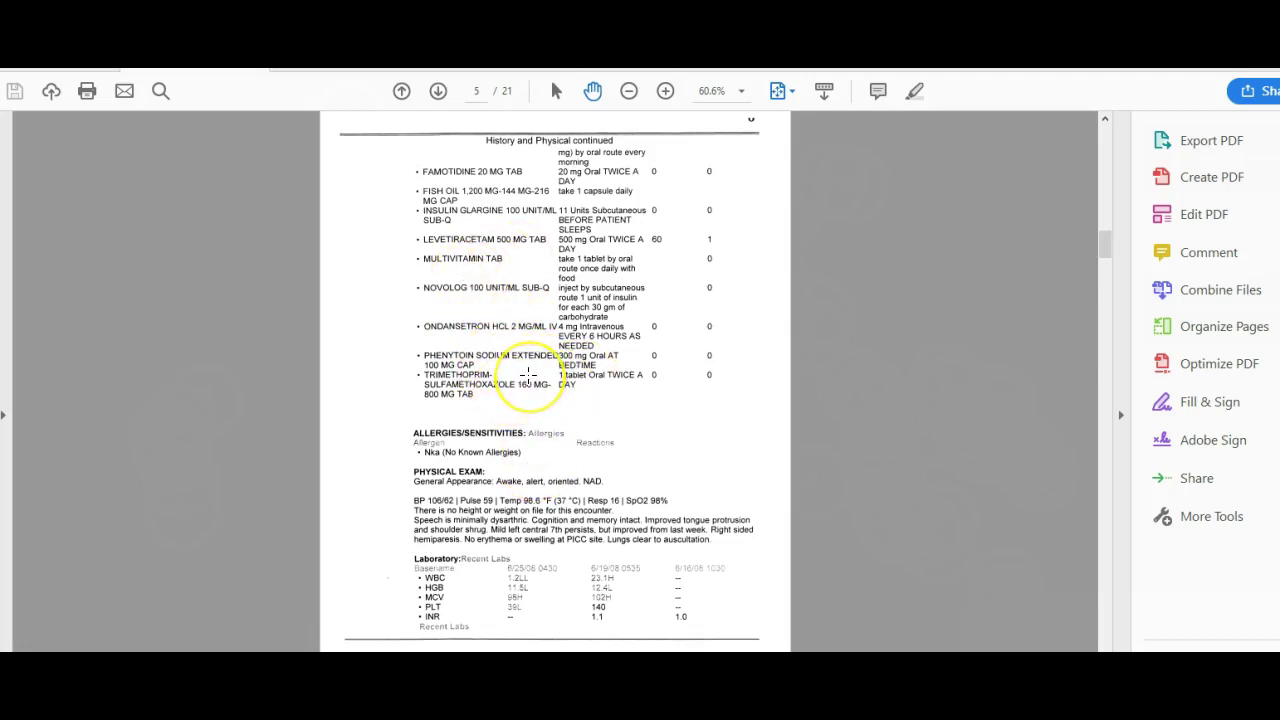
pyautogui.scroll(-3, 528, 378)
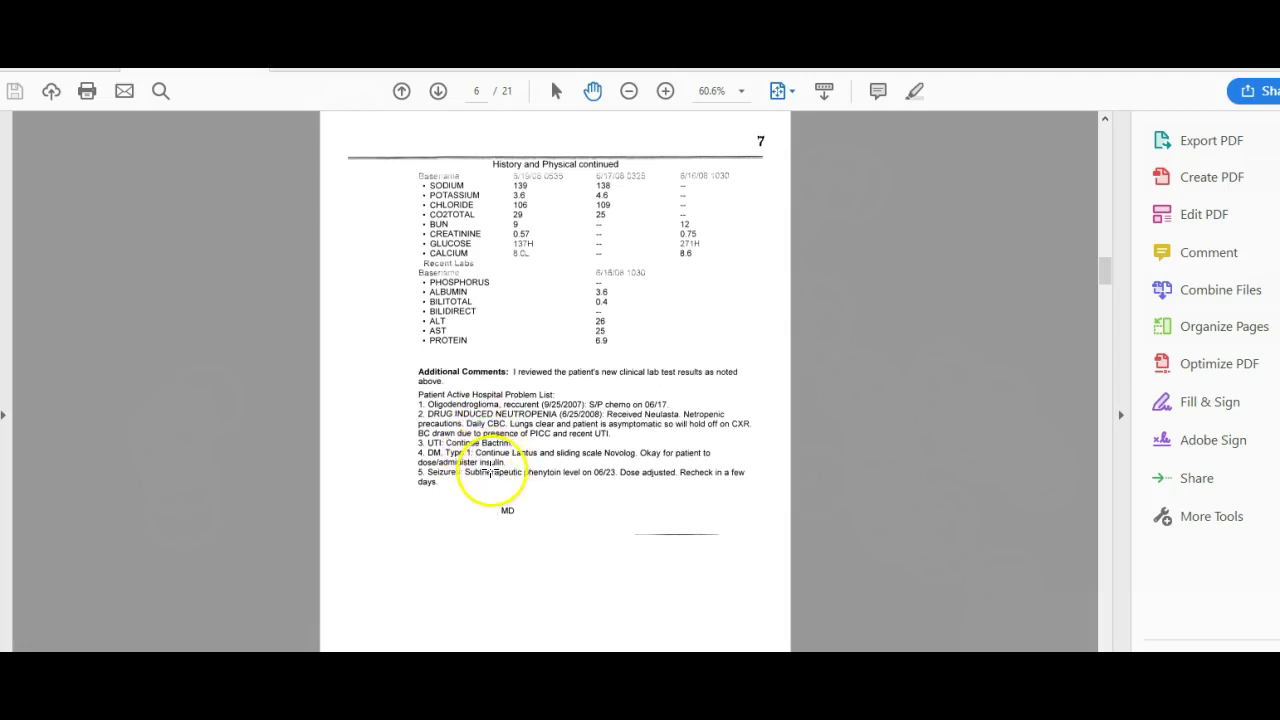
# - Read the consult from page 7 to page 8 of 21, covering medications and physical exam
pyautogui.scroll(-3, 490, 472)
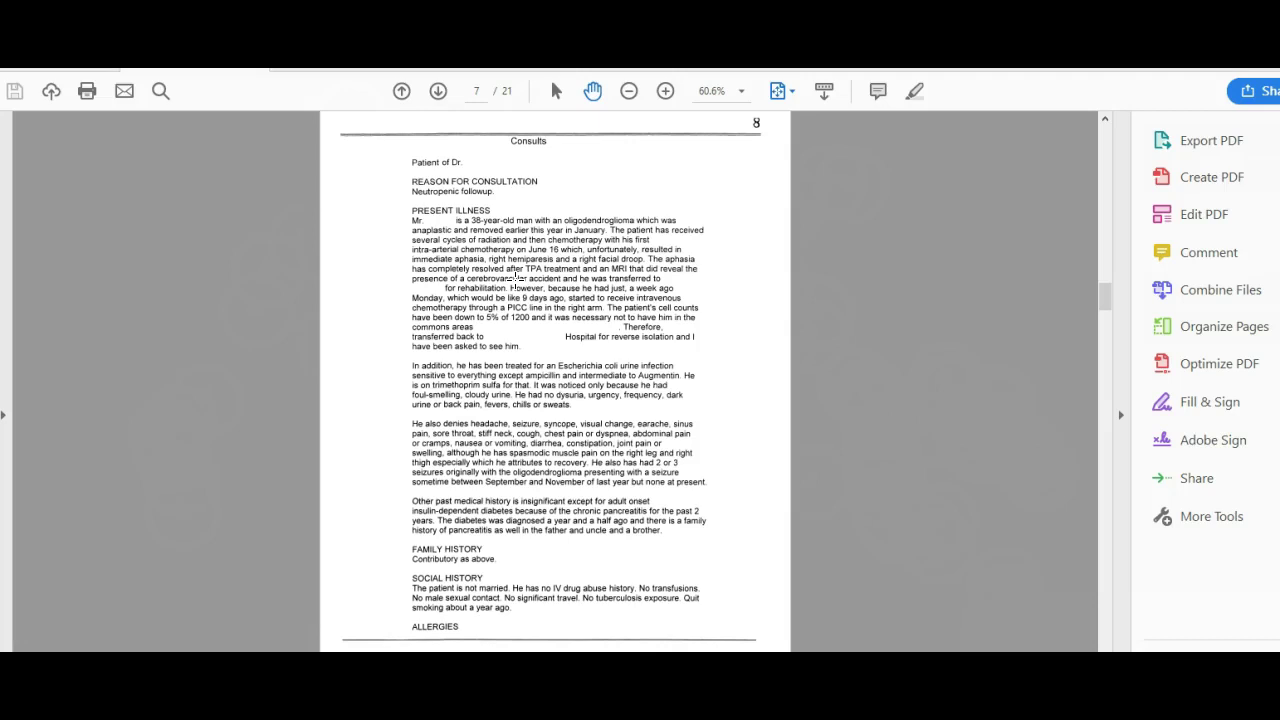
pyautogui.scroll(-2, 510, 512)
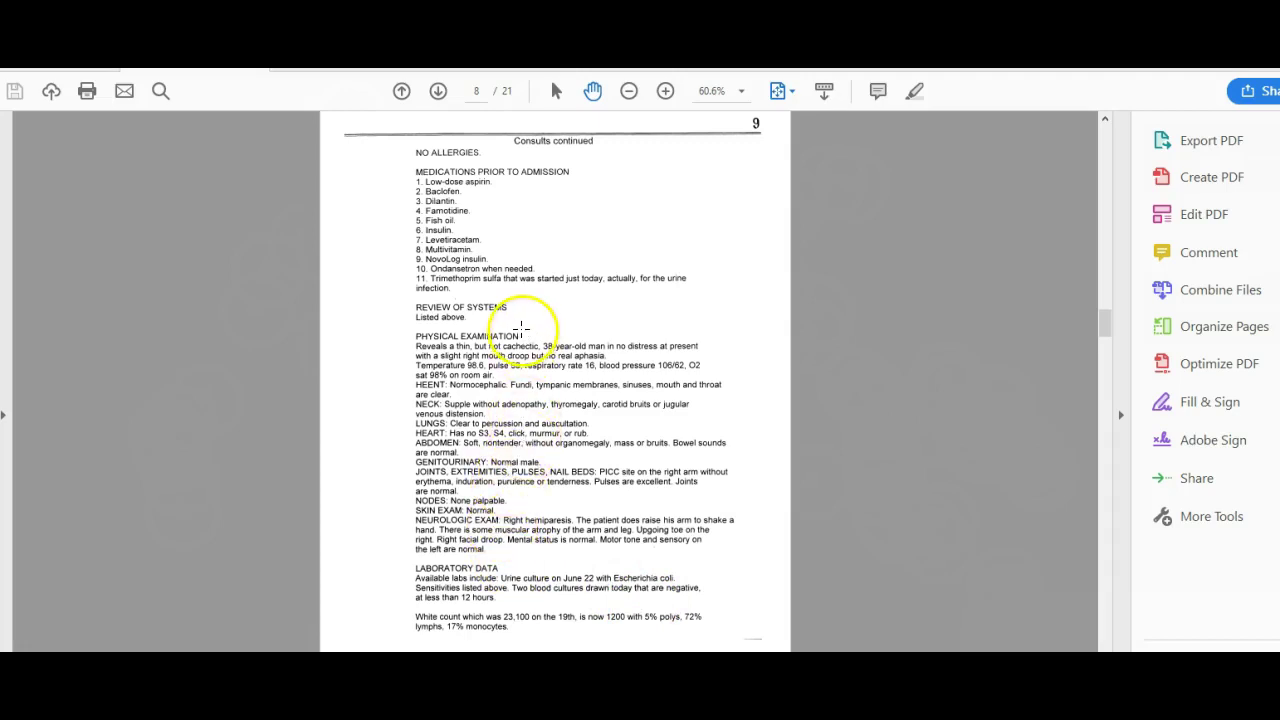
# - Advance past page 9 to page 10 of 21, the progress note on elevated glucose
pyautogui.scroll(-15, 520, 325)
pyautogui.scroll(5, 521, 328)
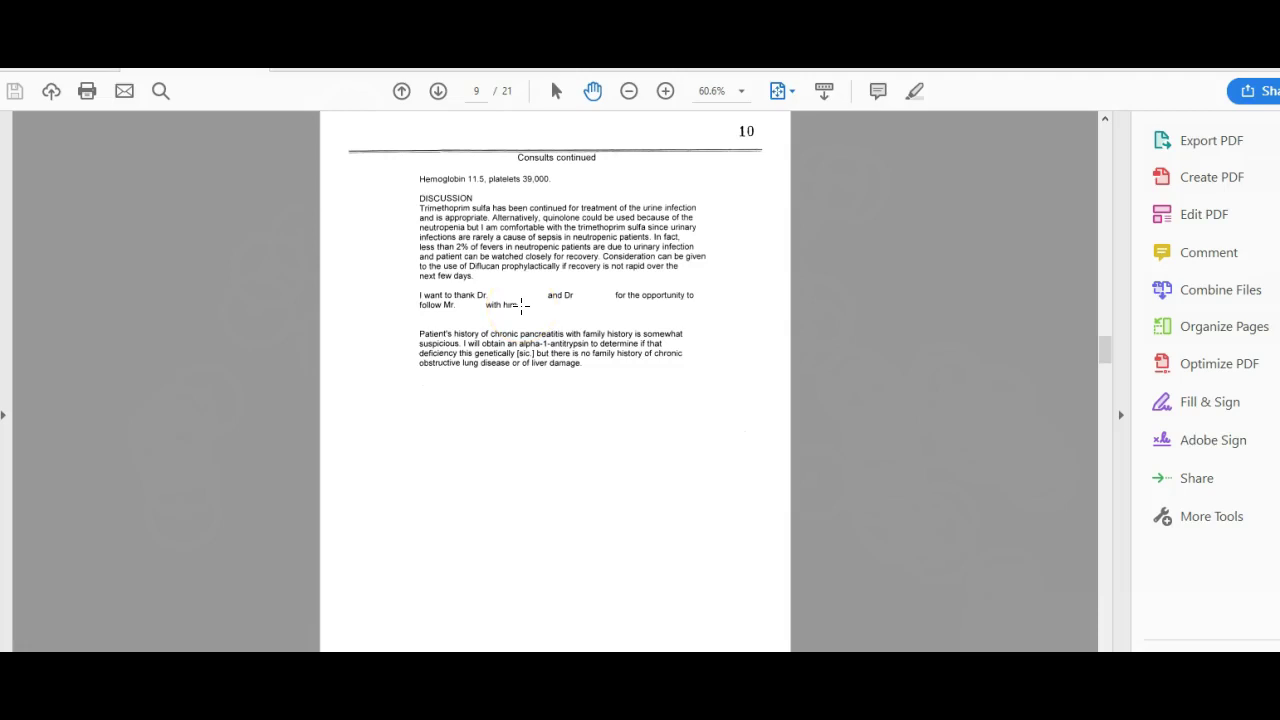
pyautogui.press('Right')
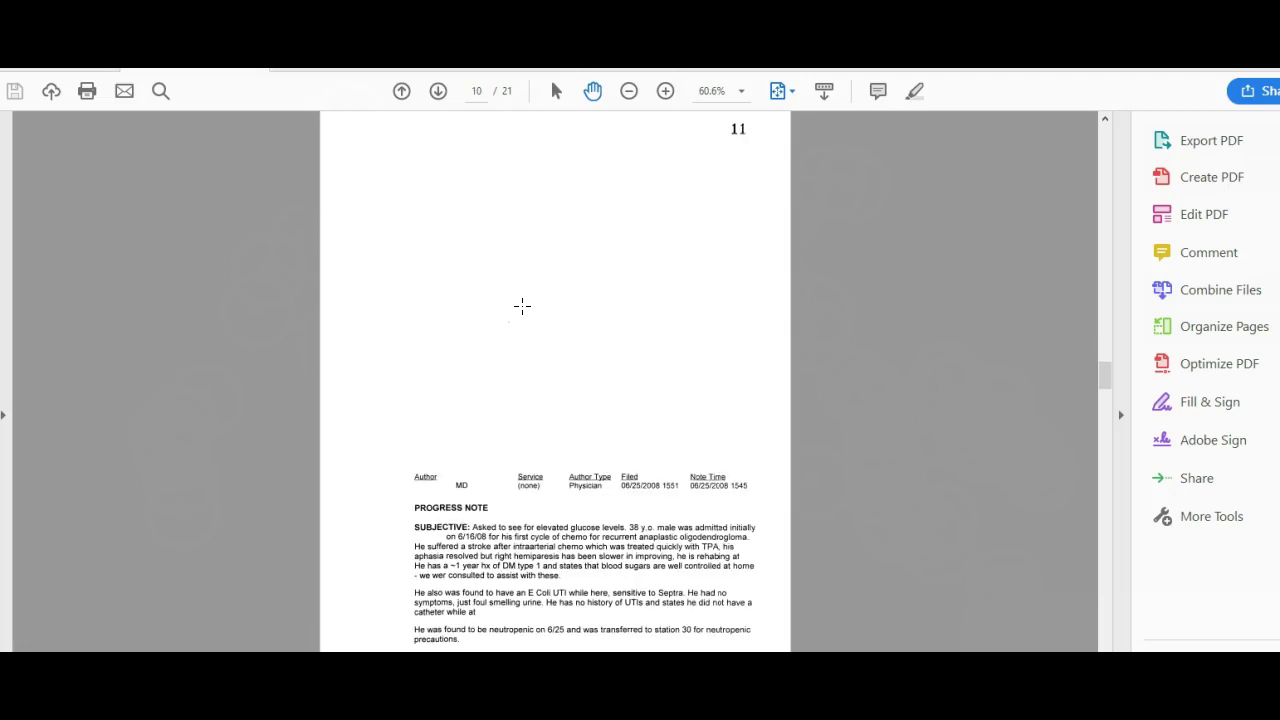
# - Scroll through pages 11–21 reviewing the remaining progress notes and laboratory results
pyautogui.click(549, 368)
pyautogui.scroll(-3, 546, 371)
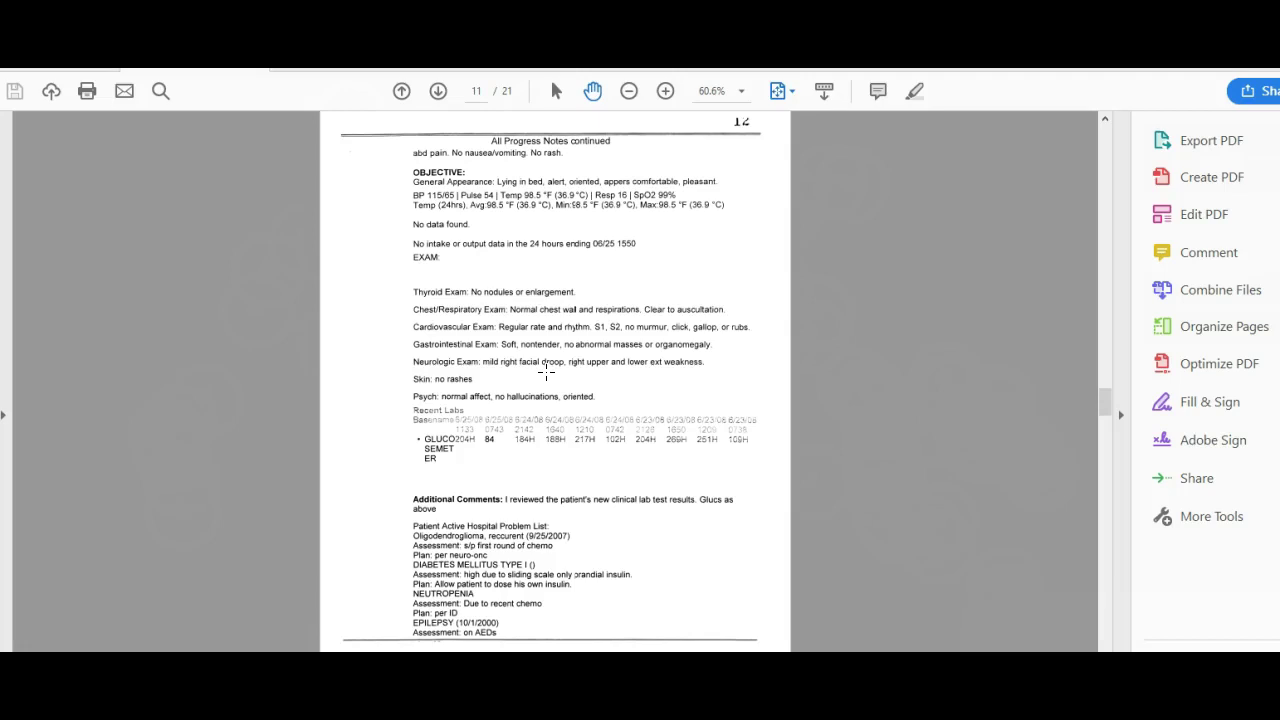
pyautogui.scroll(-3, 546, 371)
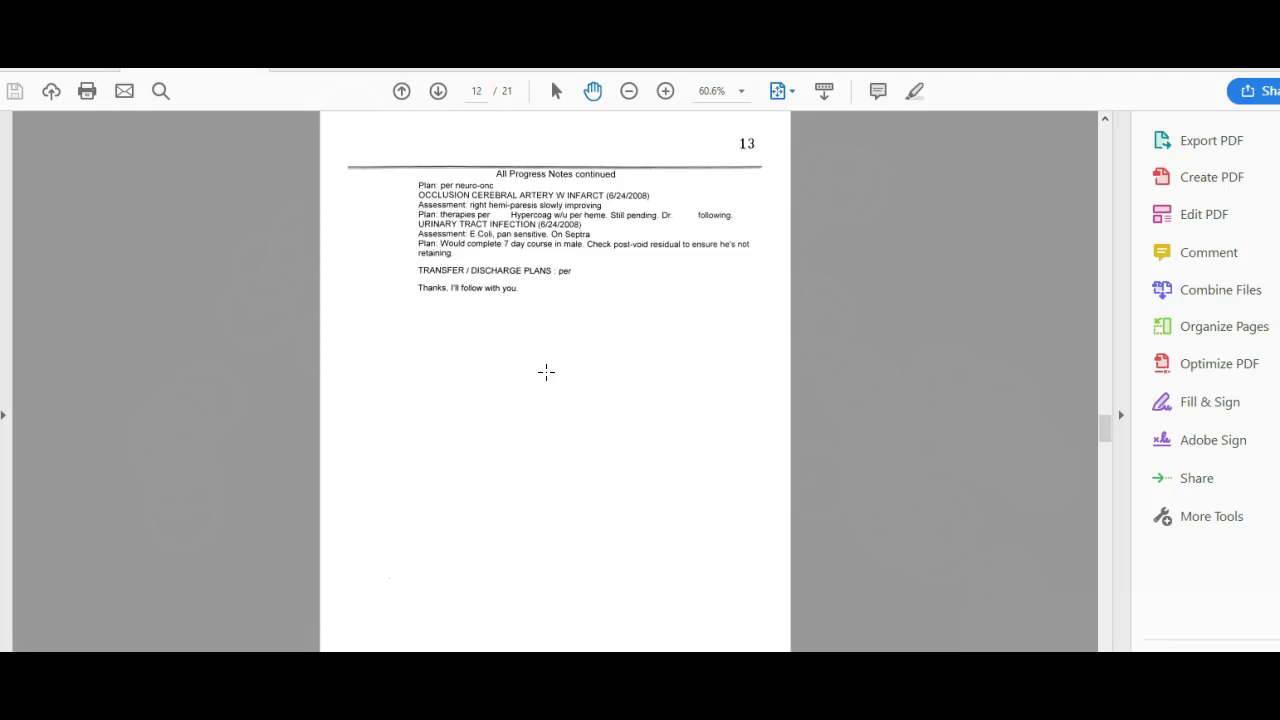
pyautogui.scroll(-3, 546, 371)
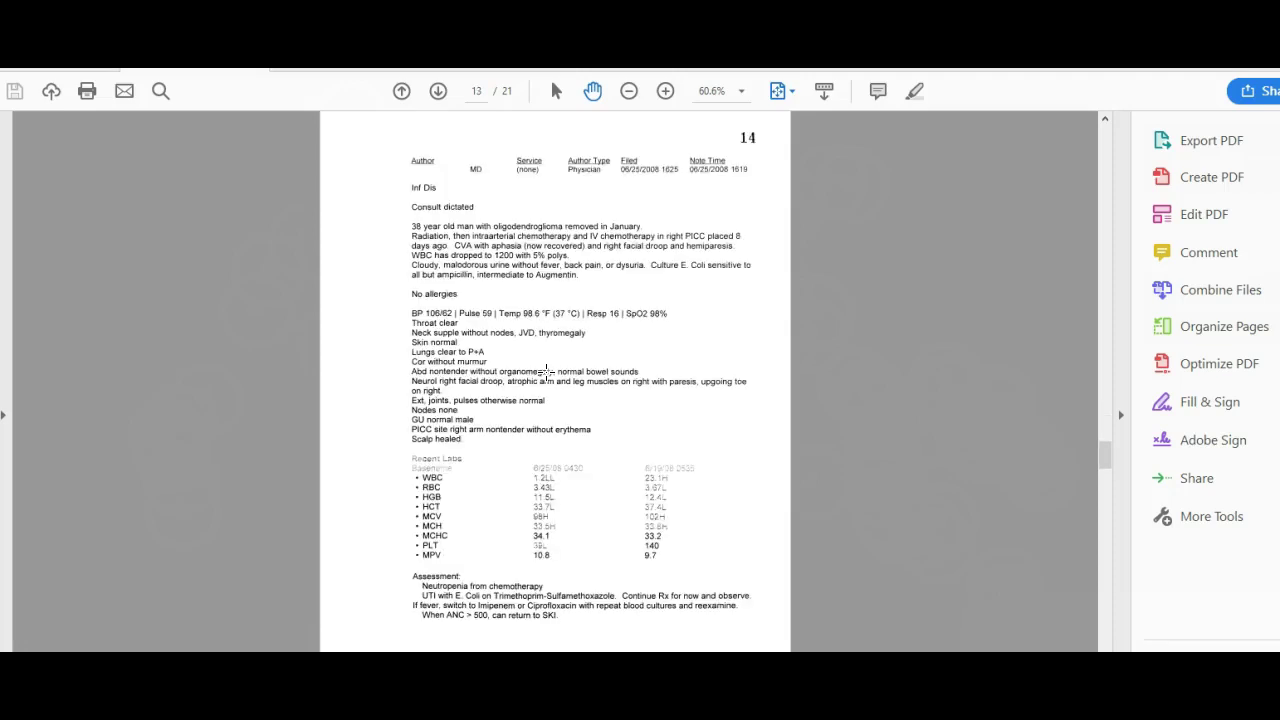
pyautogui.scroll(-3, 546, 371)
pyautogui.scroll(-3, 546, 371)
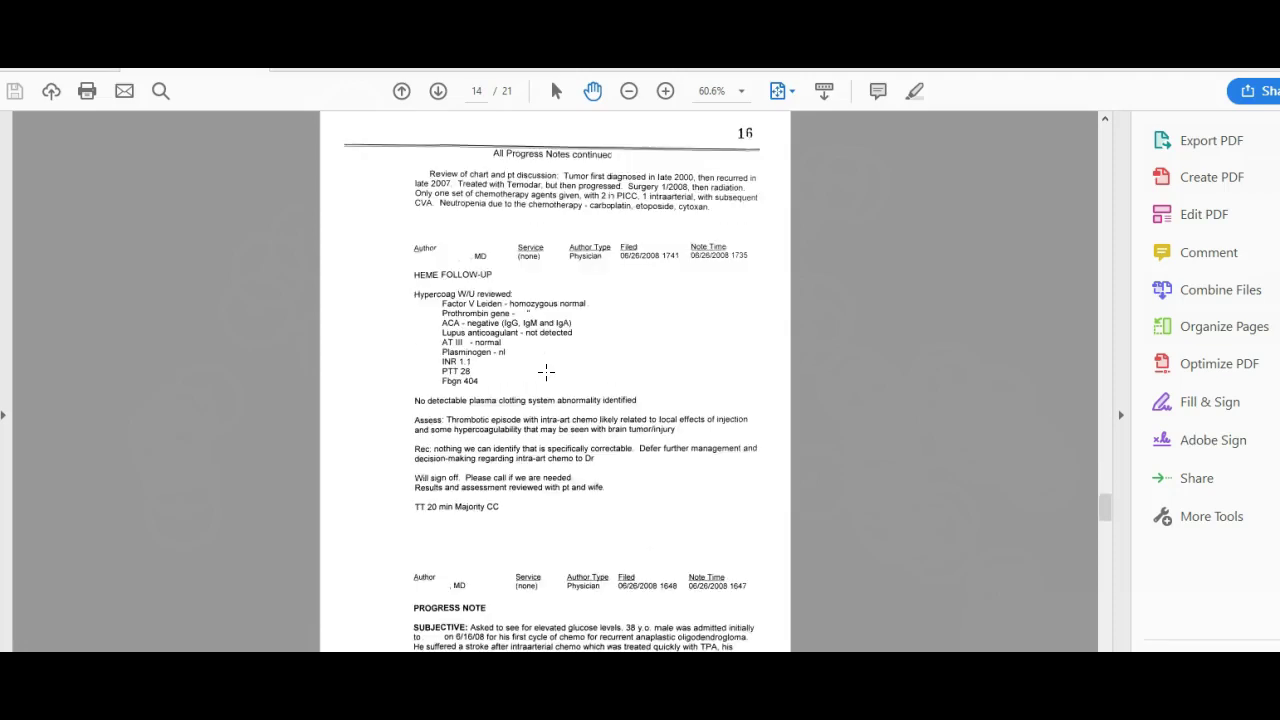
pyautogui.scroll(-3, 546, 371)
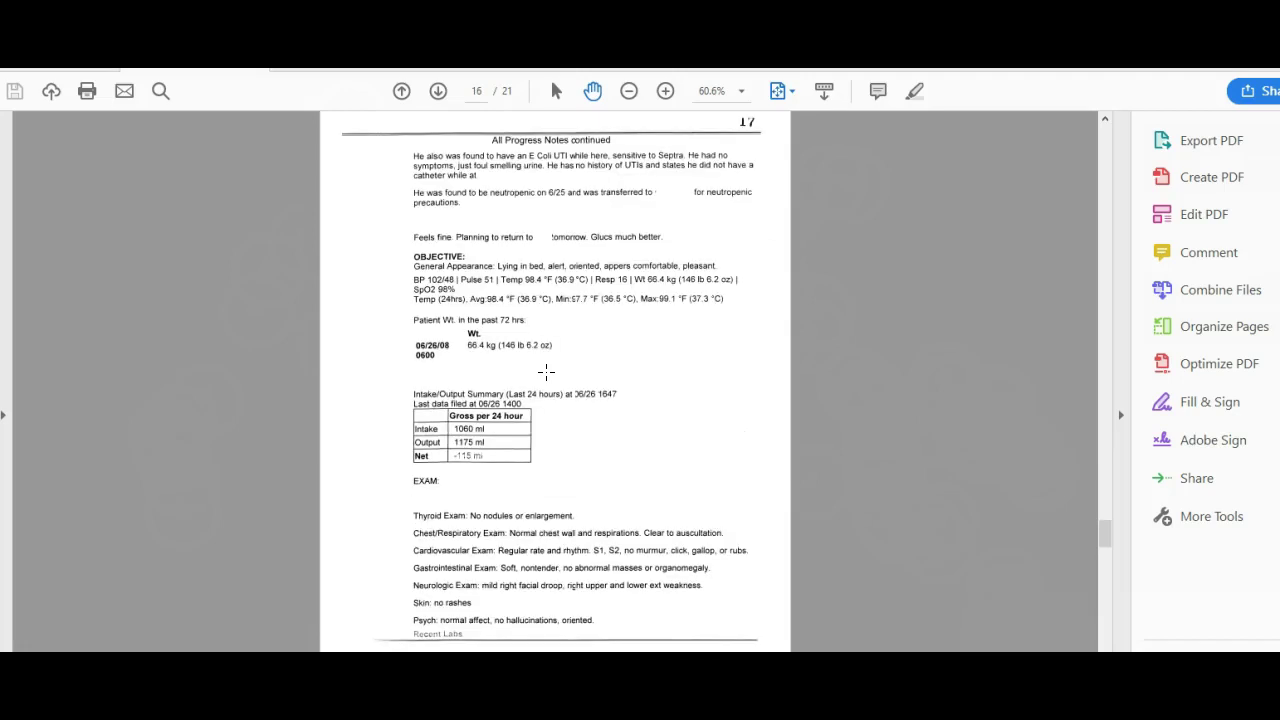
pyautogui.scroll(-3, 546, 371)
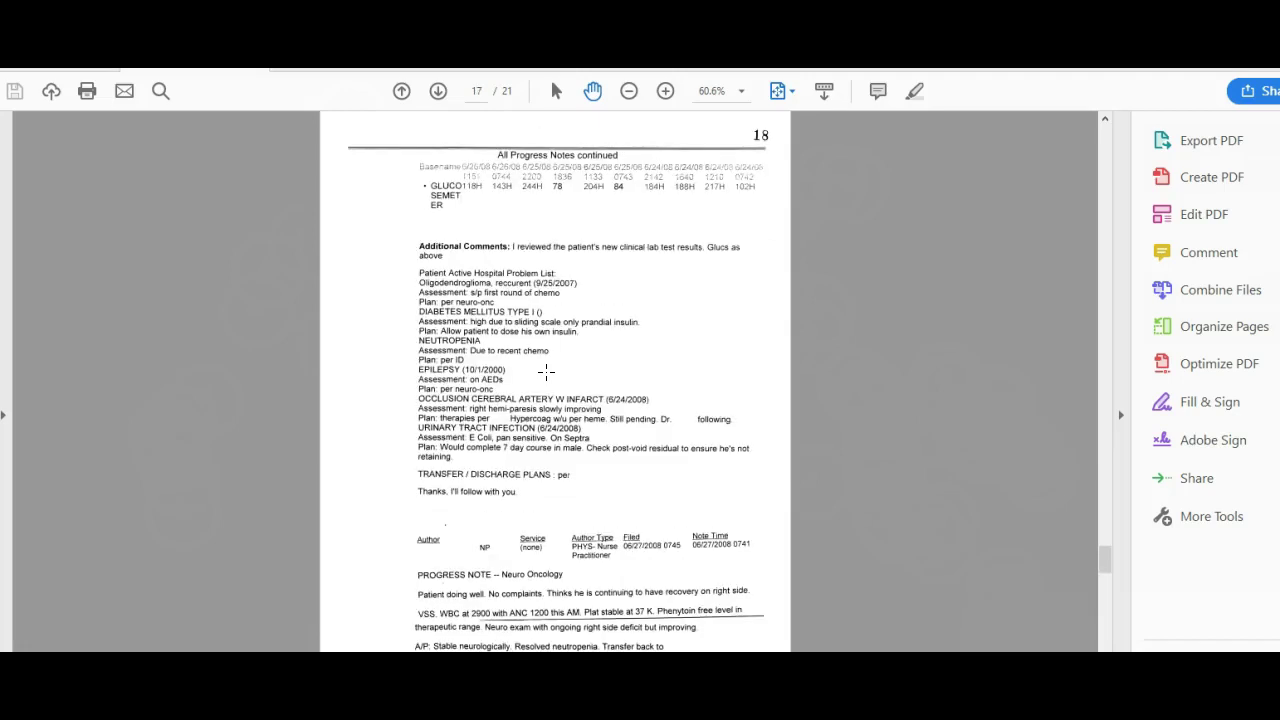
pyautogui.scroll(-3, 546, 371)
pyautogui.scroll(-3, 546, 371)
pyautogui.scroll(-3, 546, 371)
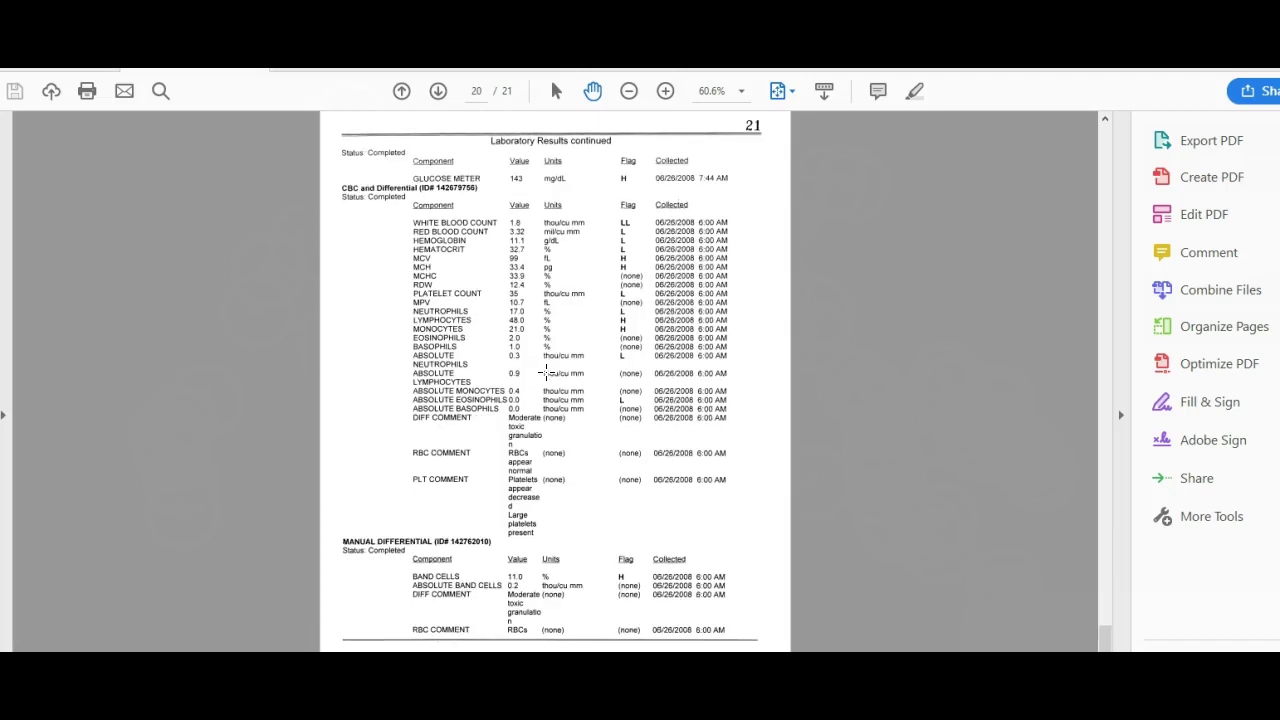
pyautogui.scroll(-3, 546, 371)
pyautogui.scroll(12, 546, 371)
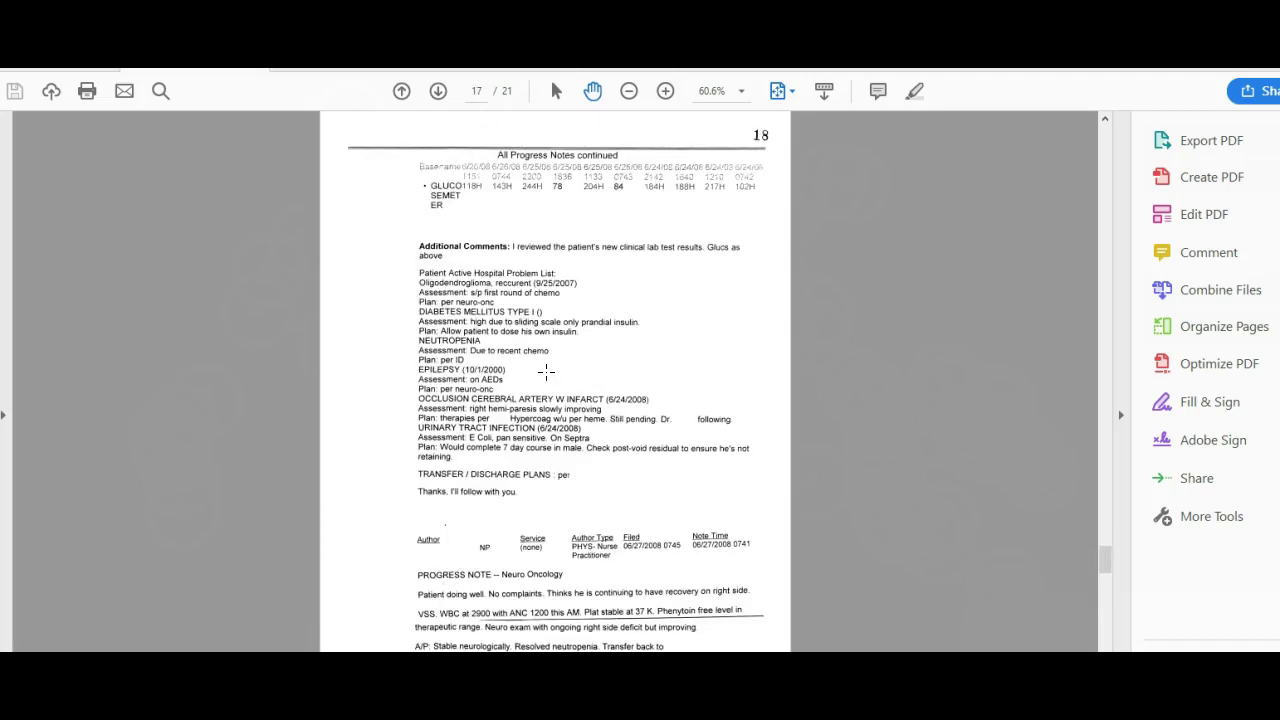
pyautogui.scroll(-3, 546, 371)
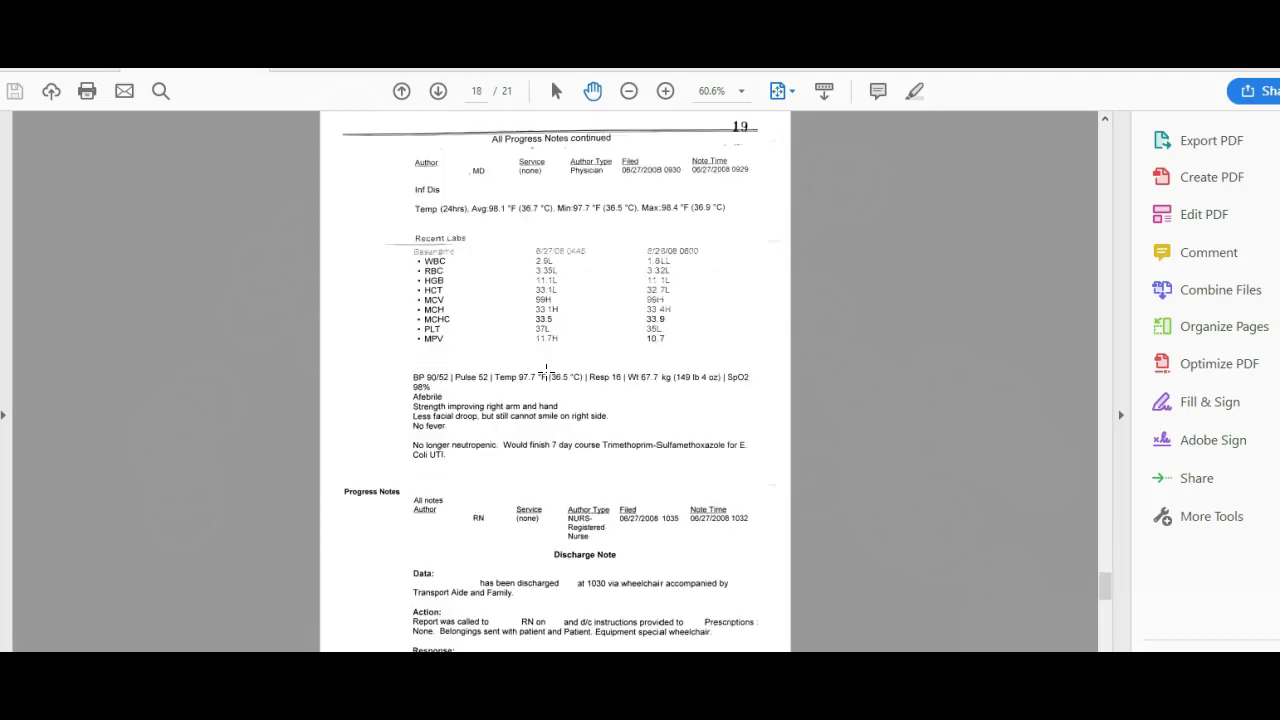
pyautogui.scroll(-3, 546, 371)
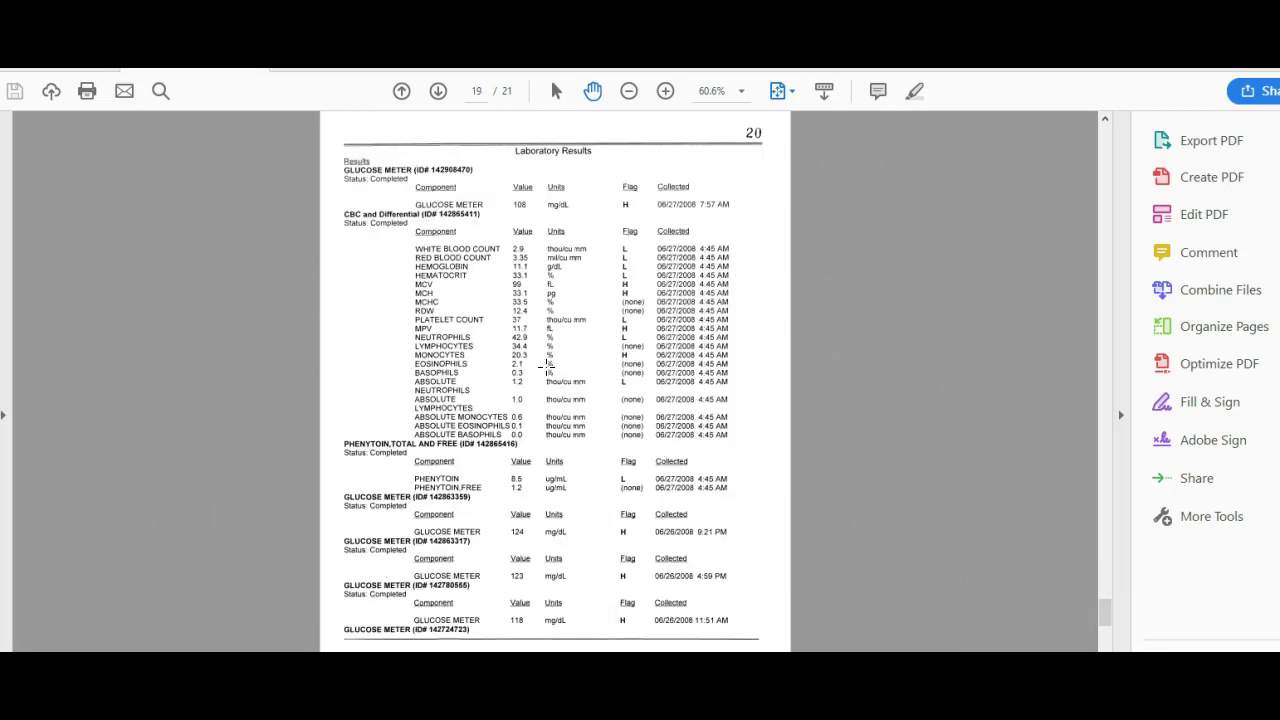
pyautogui.scroll(-3, 546, 369)
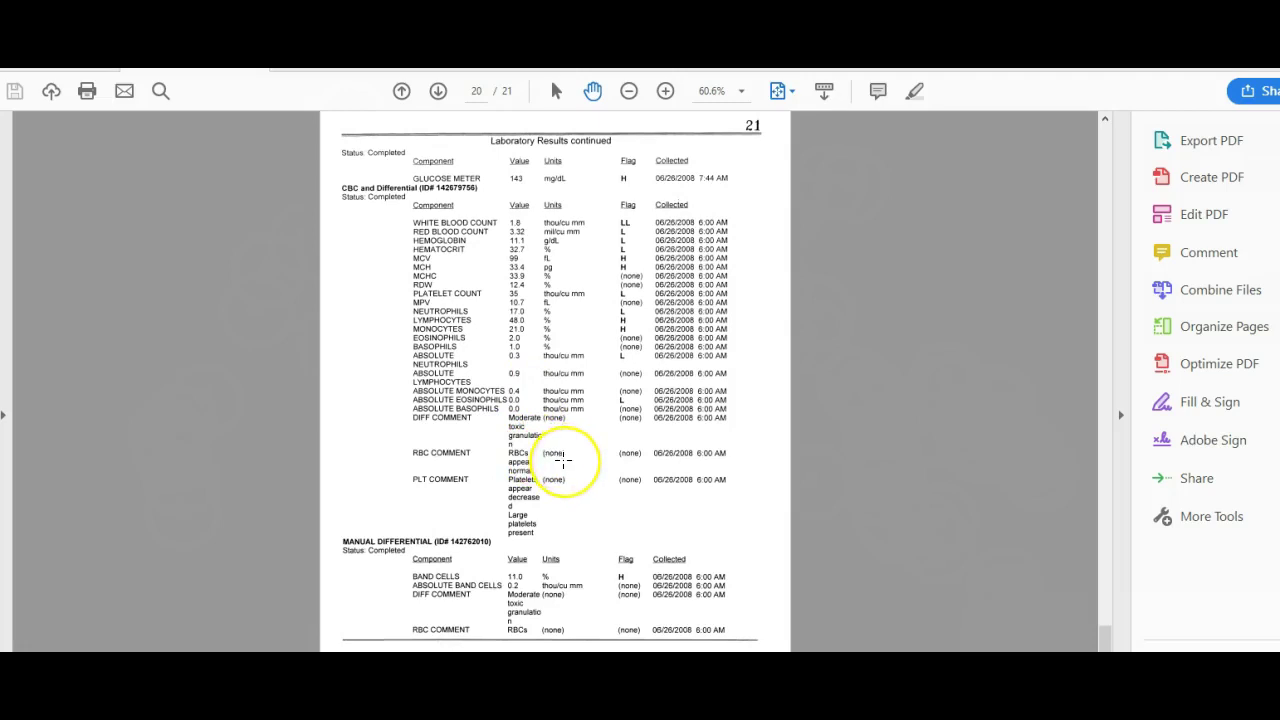
pyautogui.scroll(6, 563, 460)
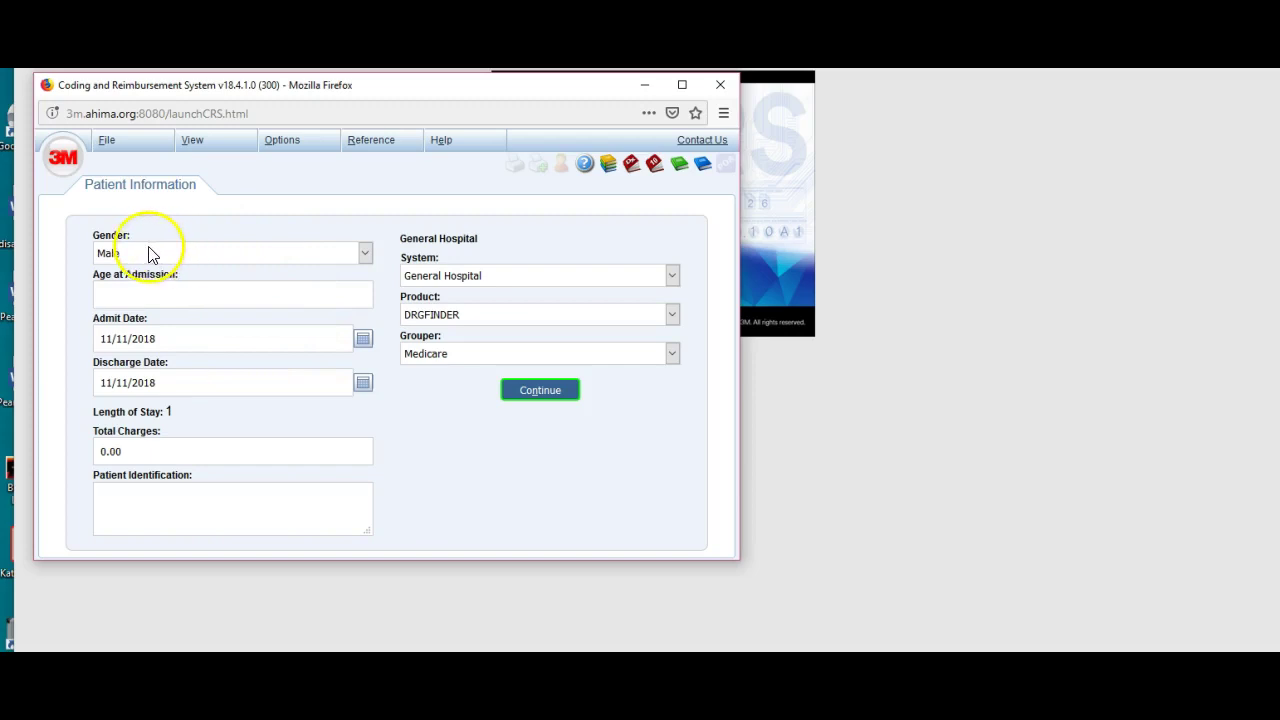
# - Enter the patient's admission age as 38 and continue to the disposition choices
pyautogui.click(126, 294)
pyautogui.write('38')
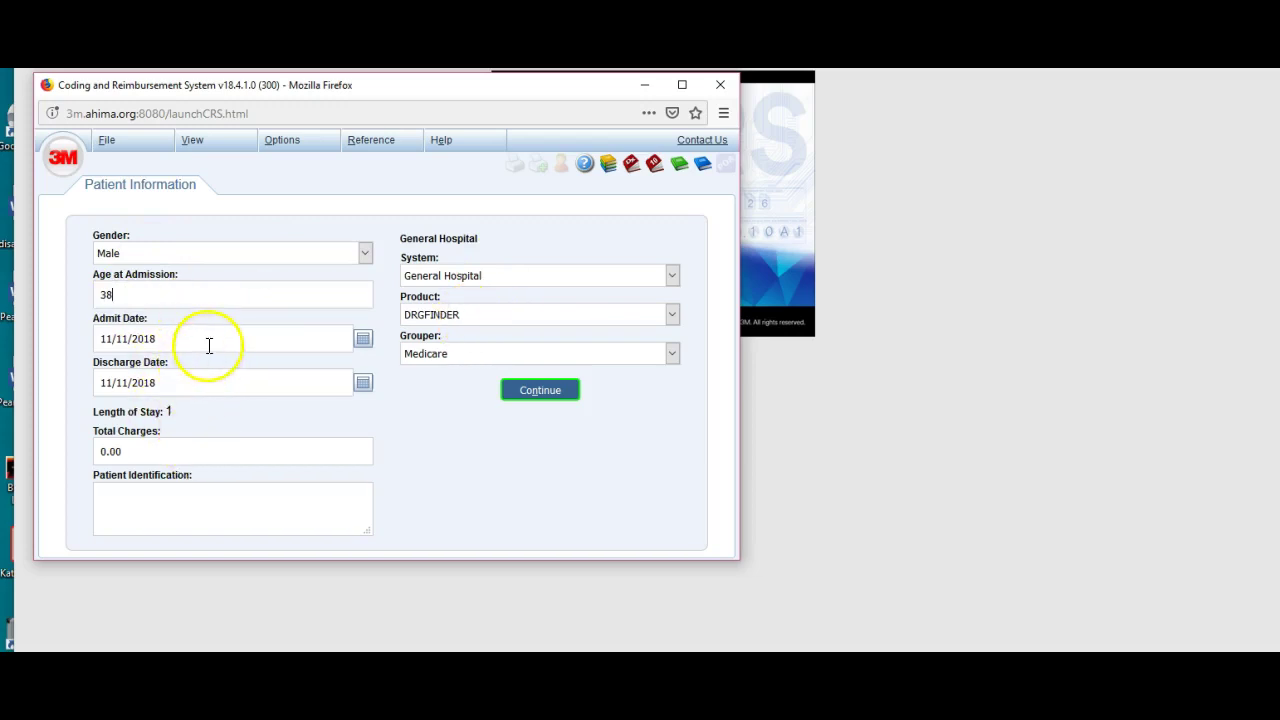
pyautogui.click(545, 392)
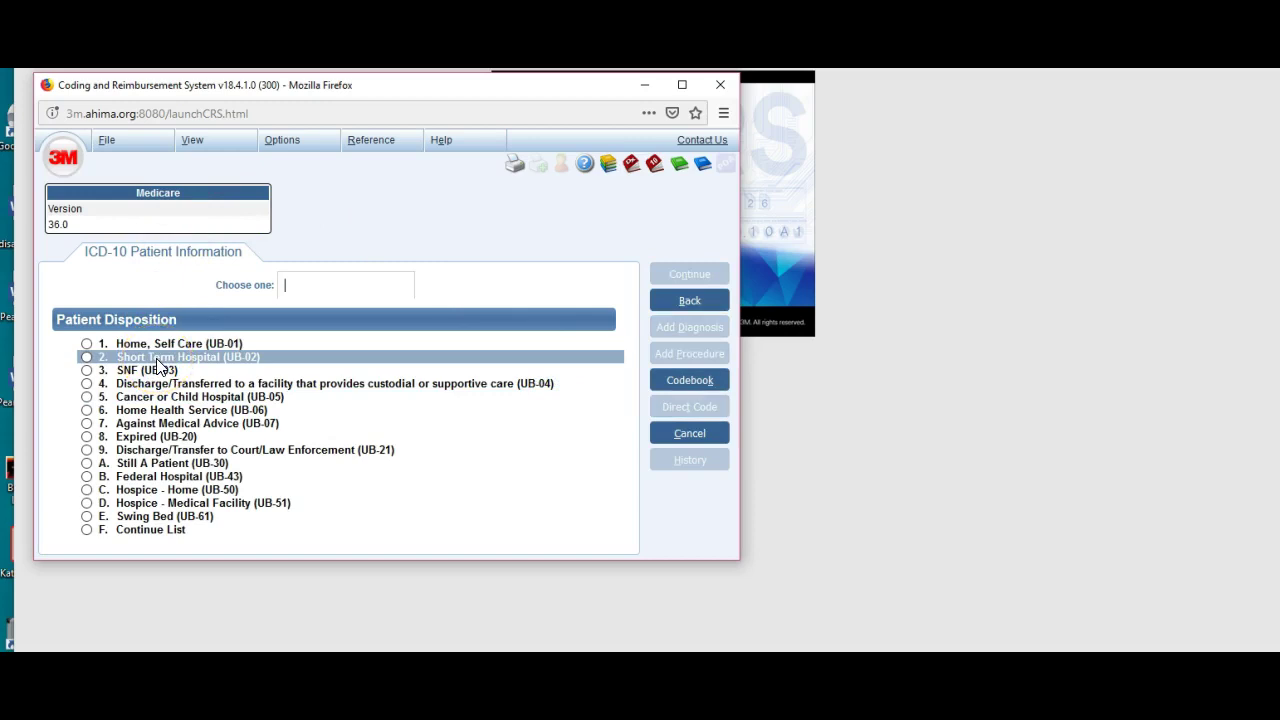
# - Bring the PDF record back to the front at page 3 of 21, the History and Physical
pyautogui.click(602, 590)
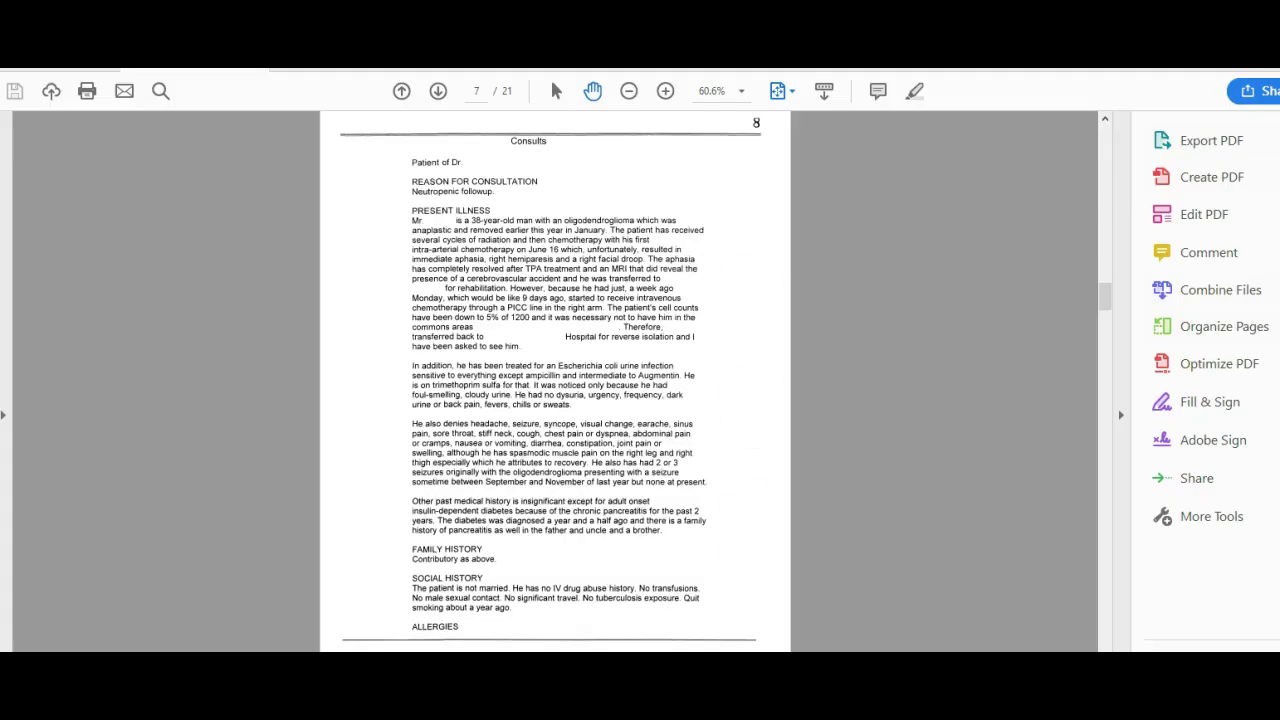
pyautogui.click(582, 443)
pyautogui.scroll(15, 582, 443)
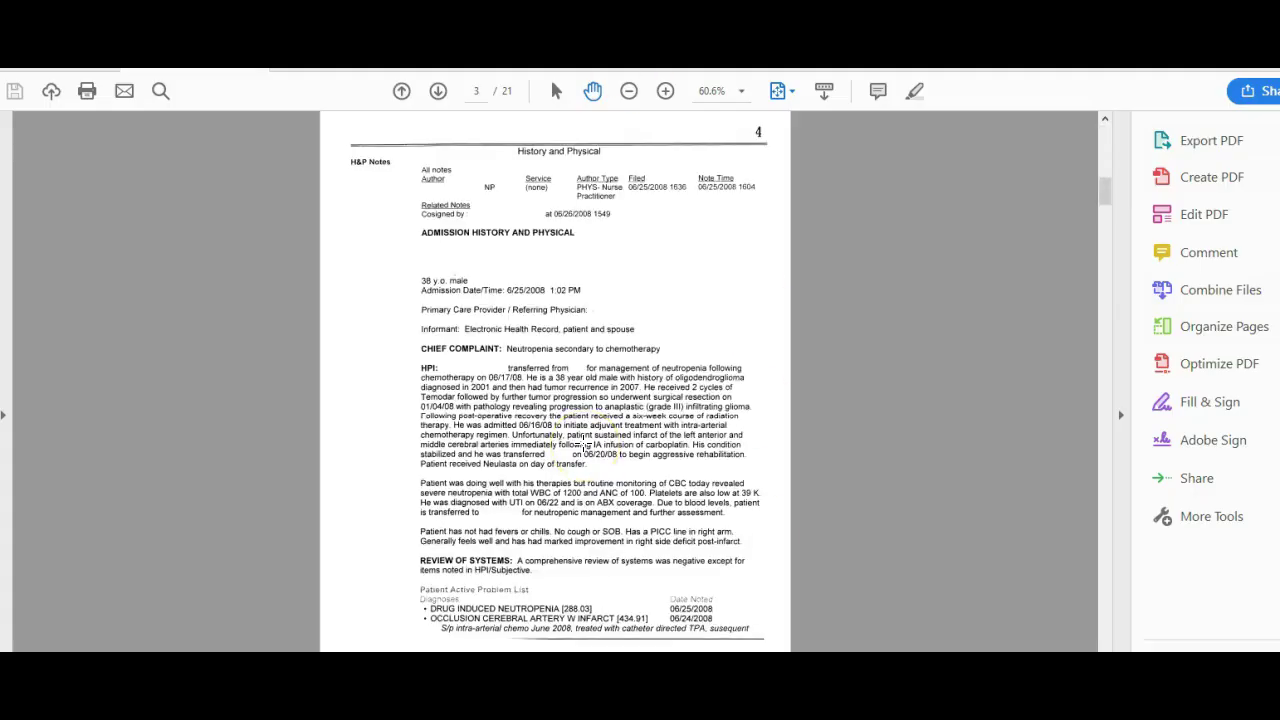
# - Page back through the PDF to page 2 of 21 to check the brief hospital course
pyautogui.scroll(-5, 583, 441)
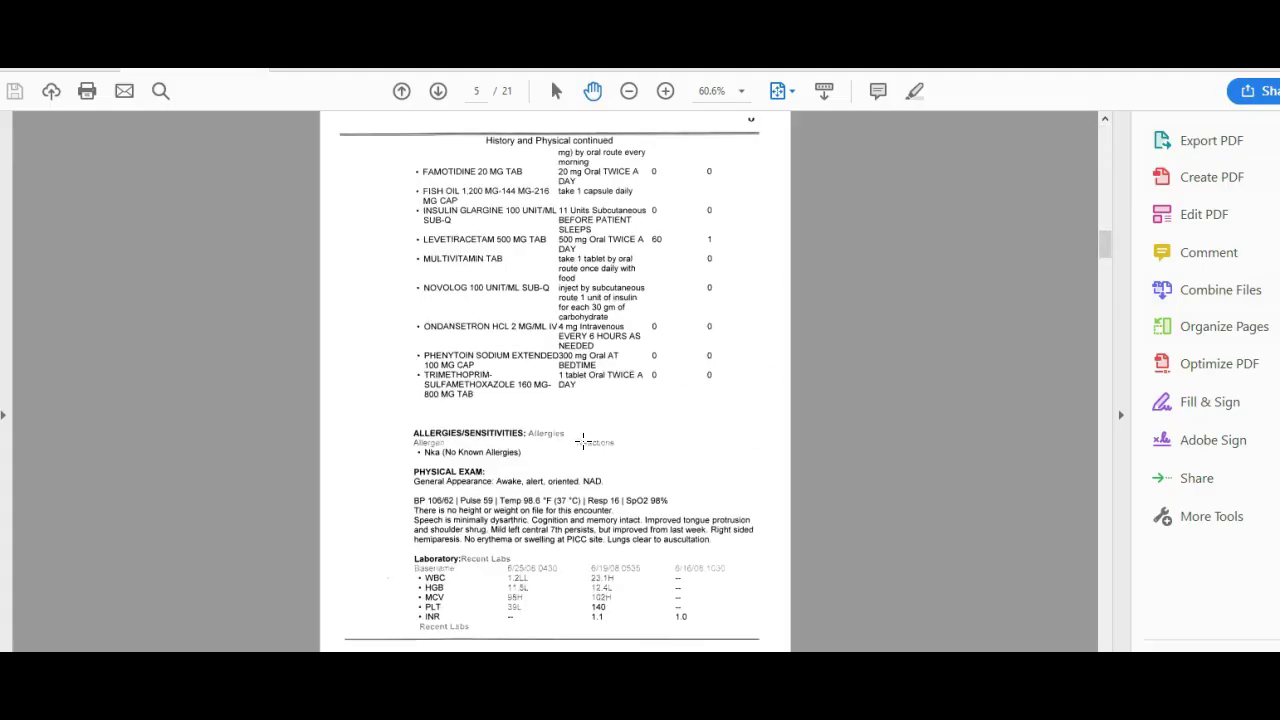
pyautogui.click(581, 385)
pyautogui.scroll(10, 580, 386)
pyautogui.click(582, 375)
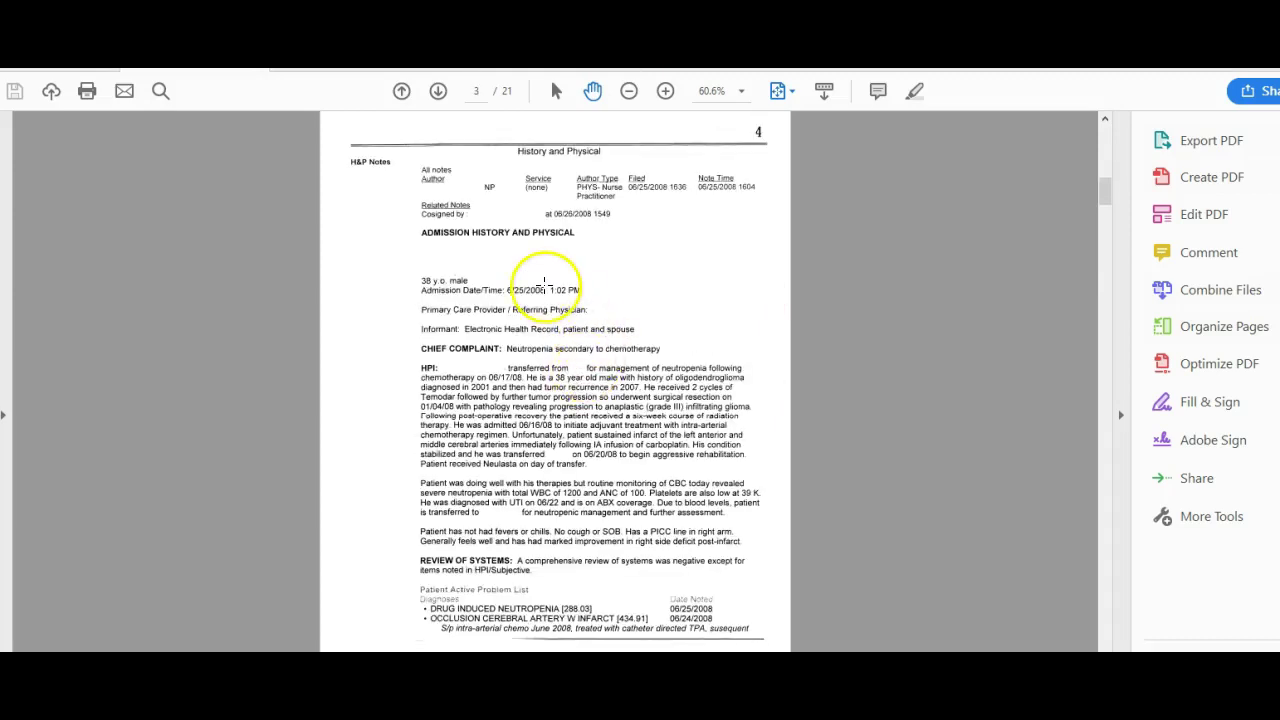
pyautogui.scroll(5, 543, 285)
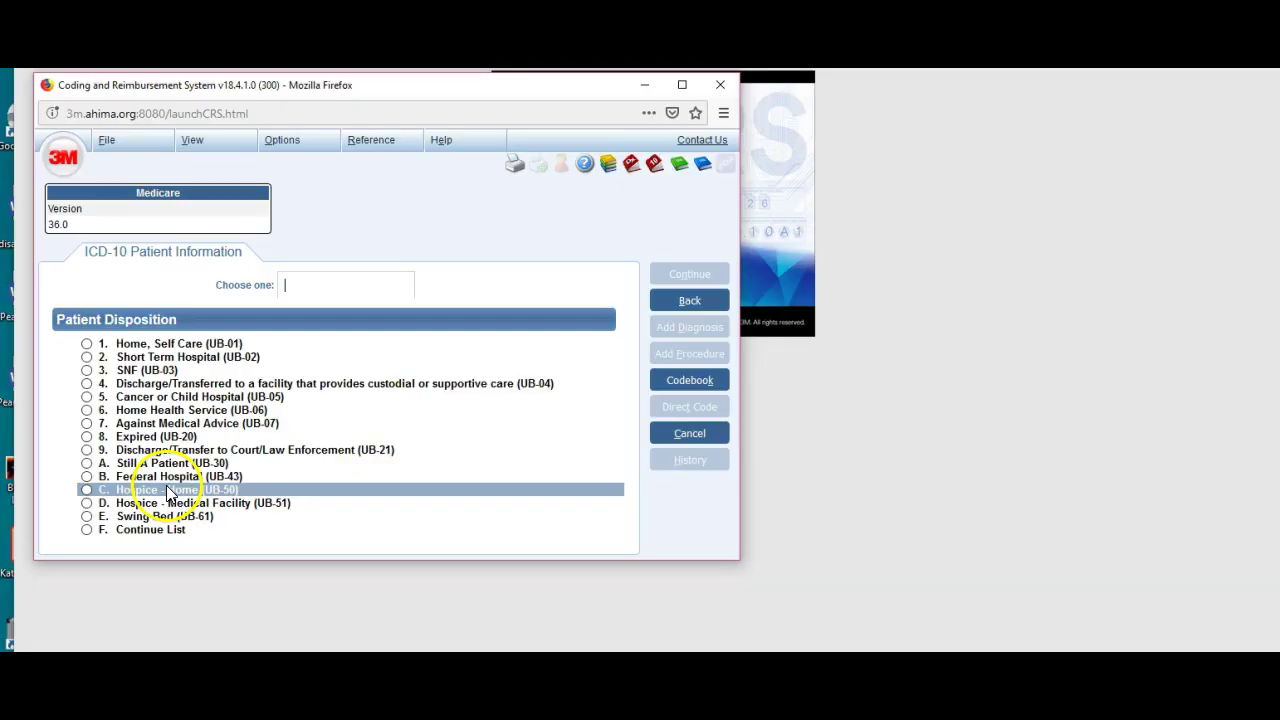
# - Set disposition to Short Term Hospital and search the admit diagnosis NEUT, choosing Neutropenia
pyautogui.click(86, 357)
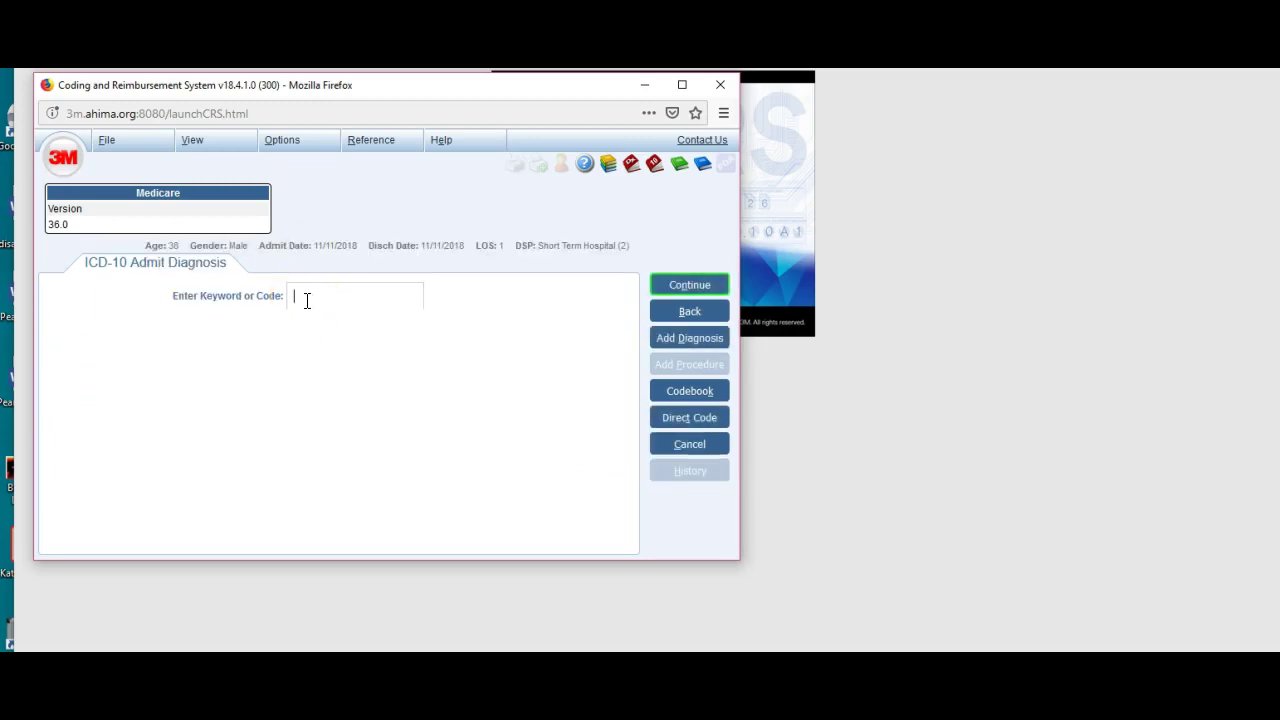
pyautogui.write('NEUT')
pyautogui.press('Return')
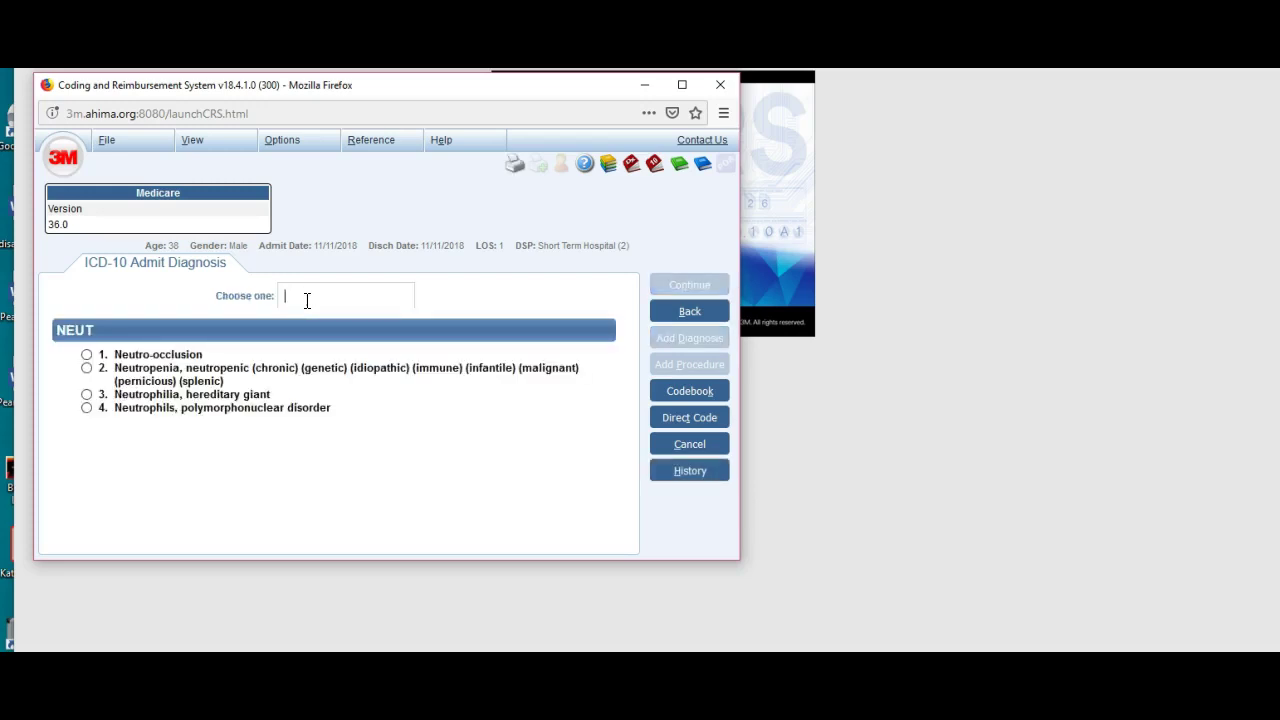
pyautogui.write('2')
pyautogui.press('Return')
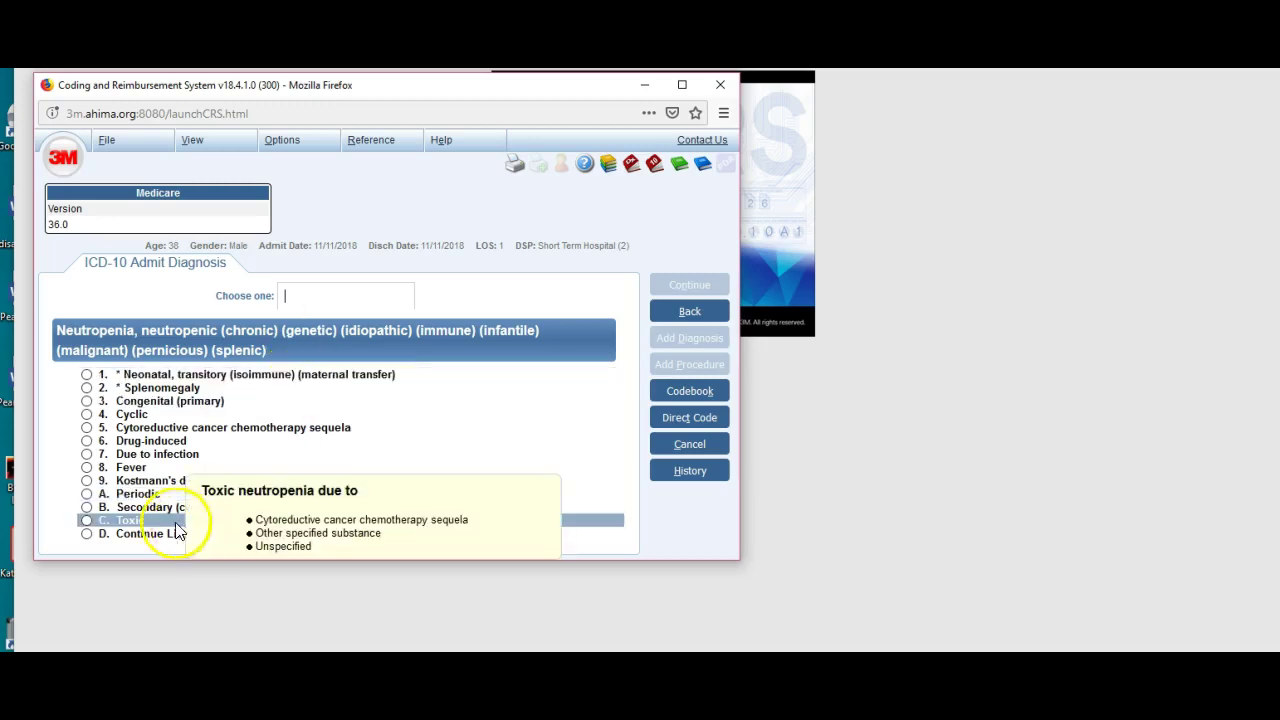
# - Refine to secondary drug-induced neutropenia due to cytoreductive cancer chemotherapy, giving D701
pyautogui.click(90, 511)
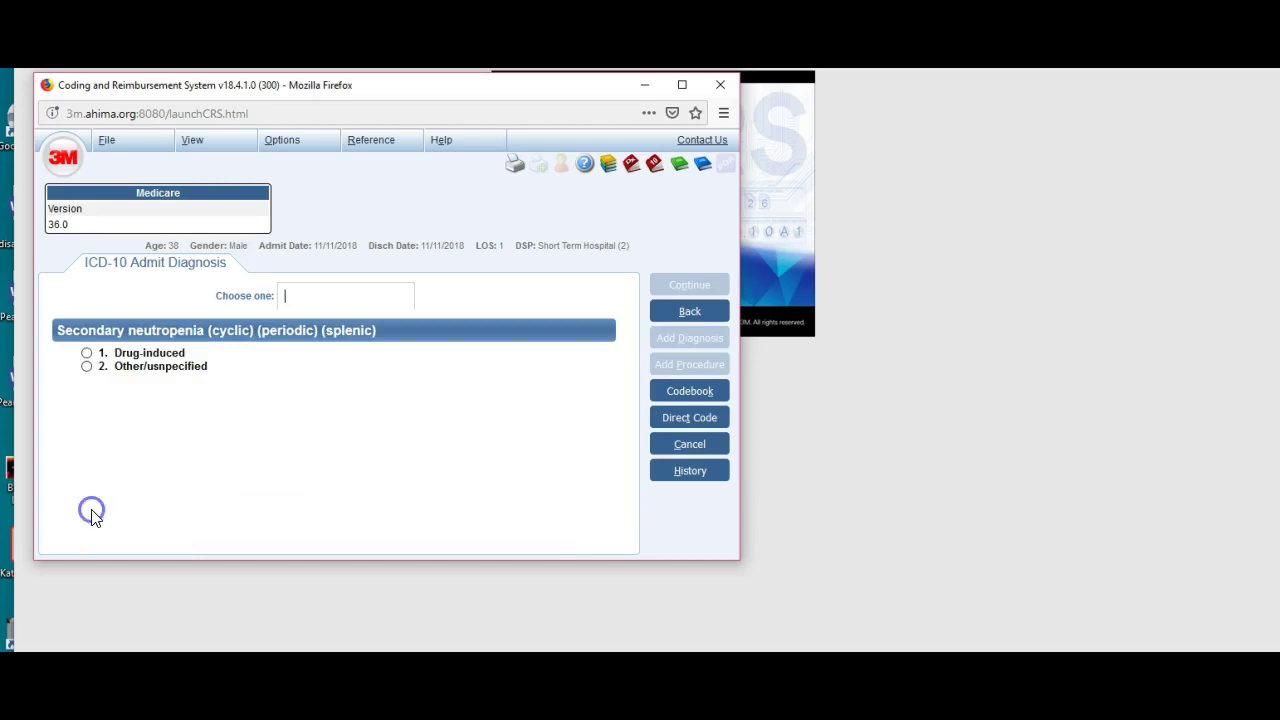
pyautogui.click(86, 356)
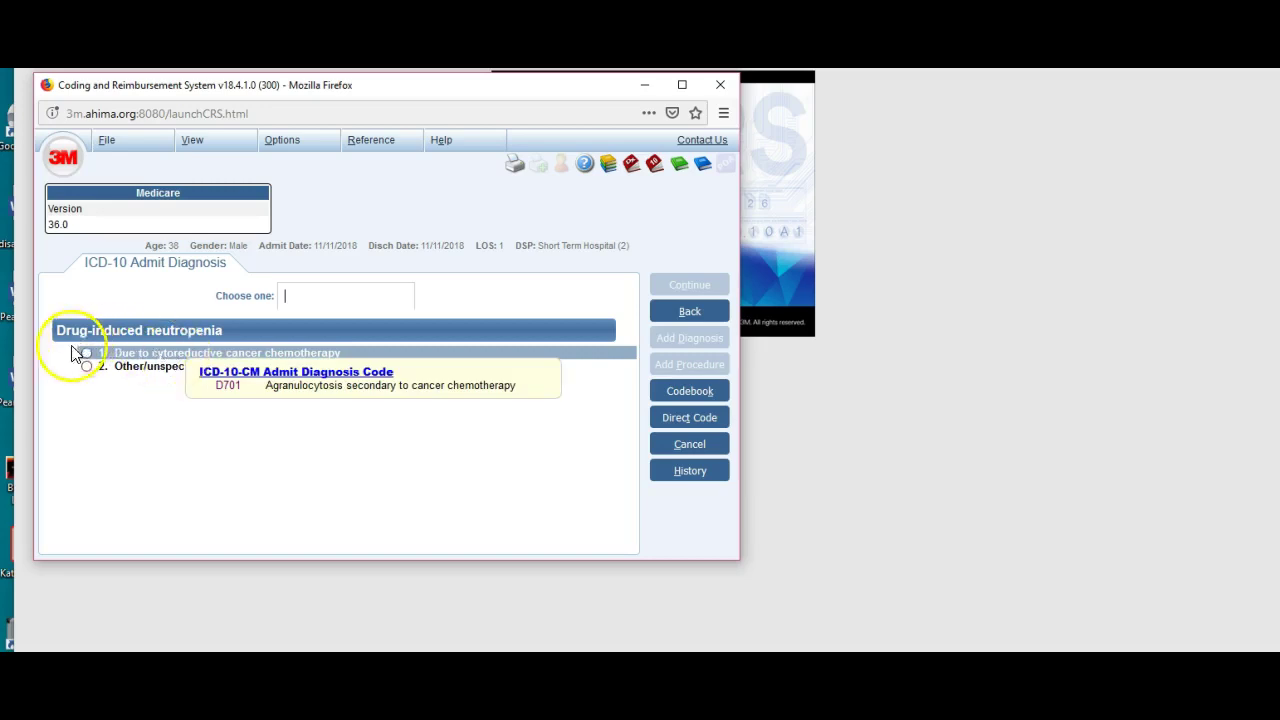
pyautogui.click(84, 353)
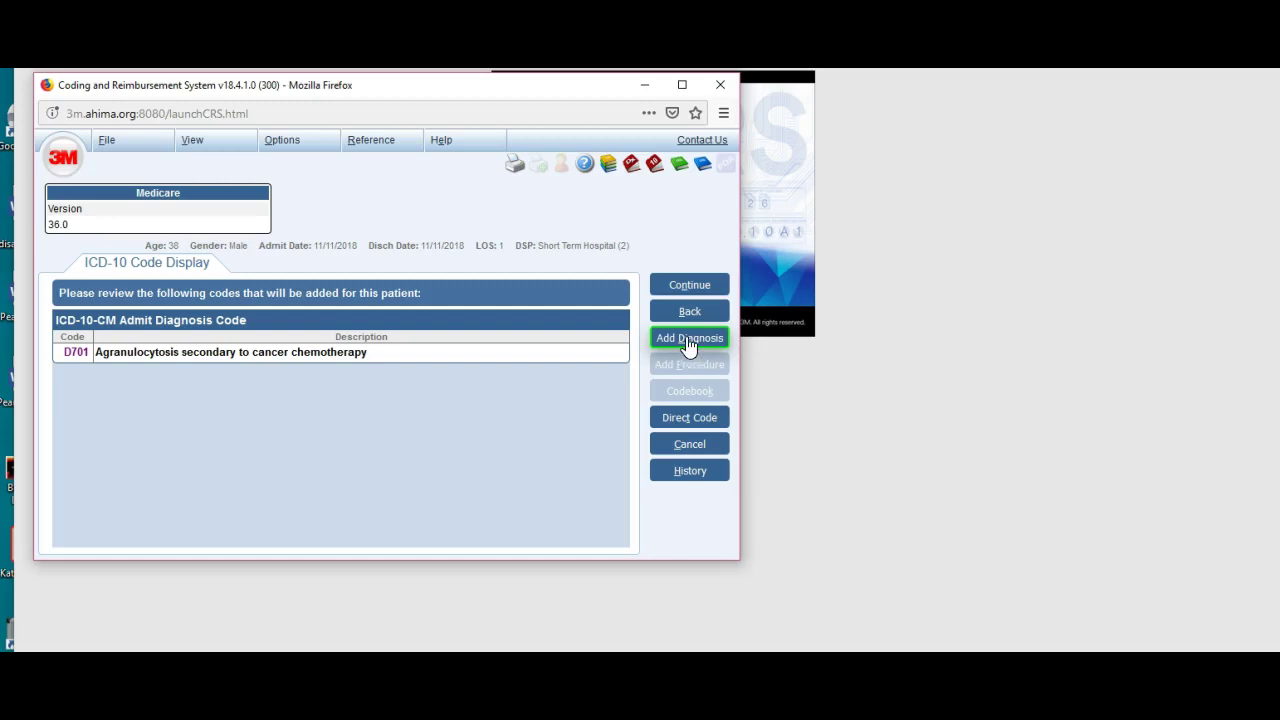
# - Enter D701 as the principal diagnosis, grouping the case to DRG 810
pyautogui.click(688, 340)
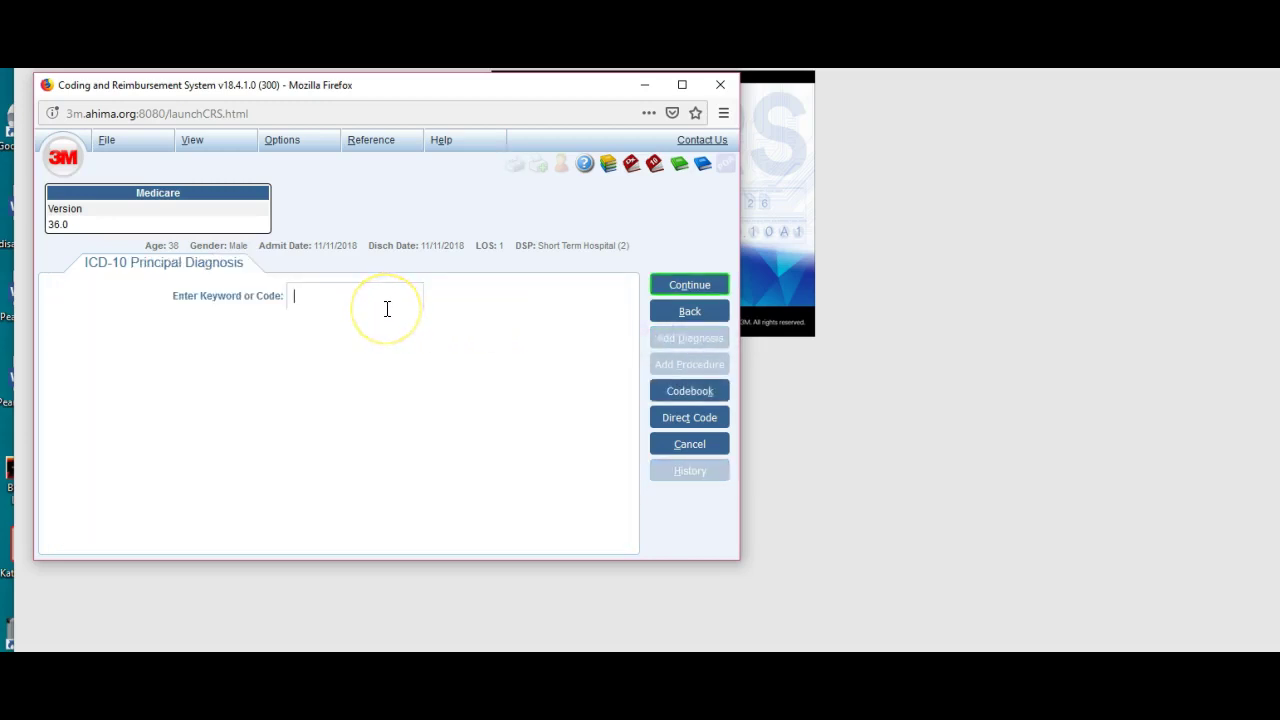
pyautogui.write('D701')
pyautogui.press('Return')
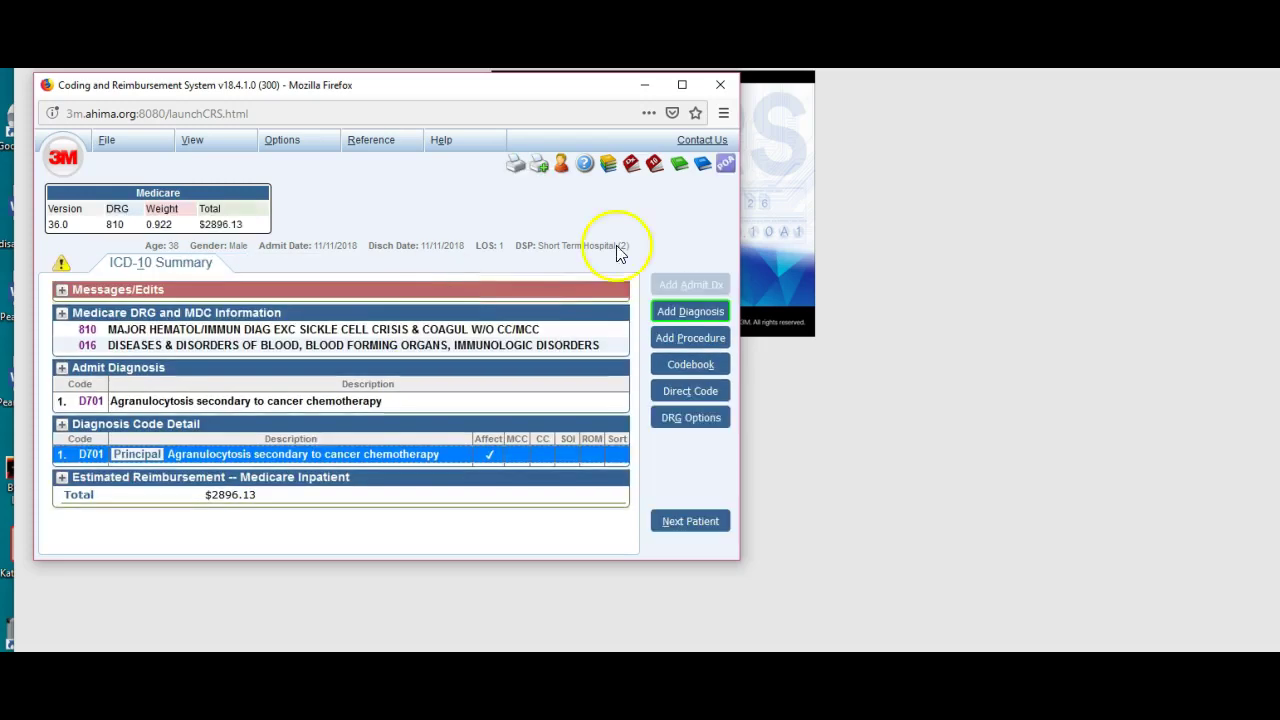
# - Start a new diagnosis and search the index for OLIGOD after the O110 lookup fails
pyautogui.click(690, 312)
pyautogui.click(307, 298)
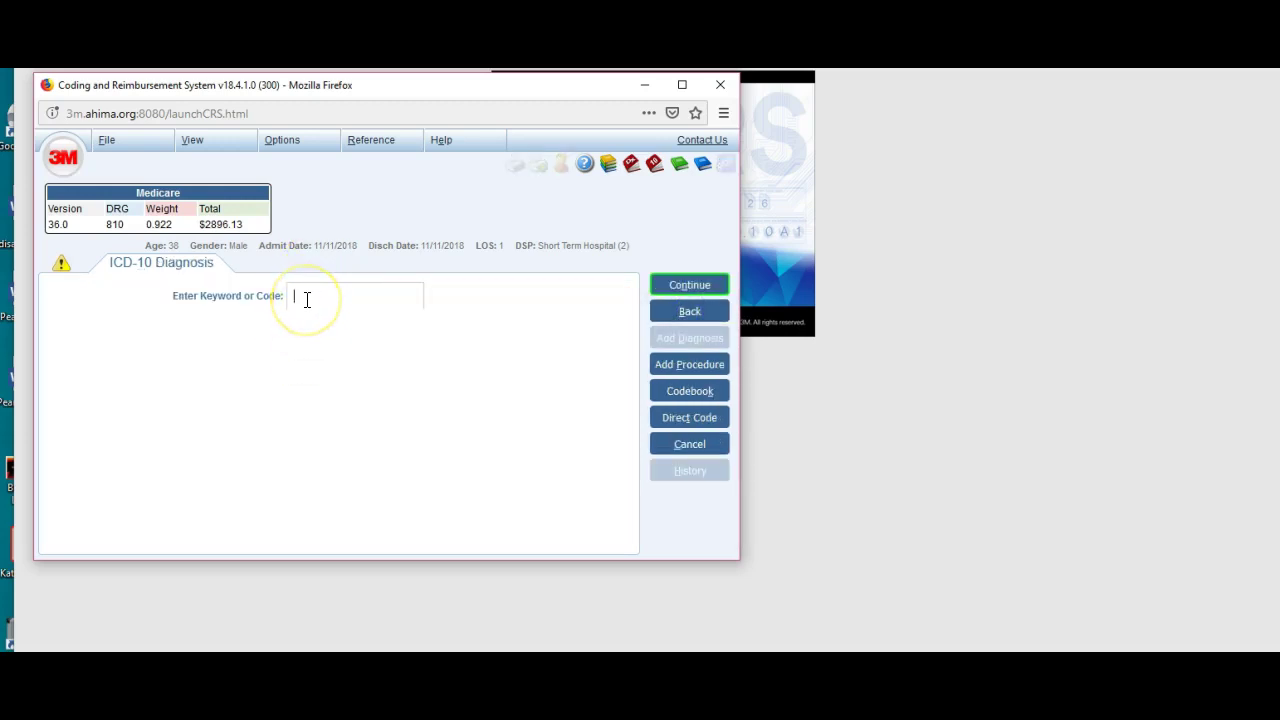
pyautogui.write('O110')
pyautogui.press('Return')
pyautogui.click(437, 325)
pyautogui.write('OLIGOD')
pyautogui.press('Return')
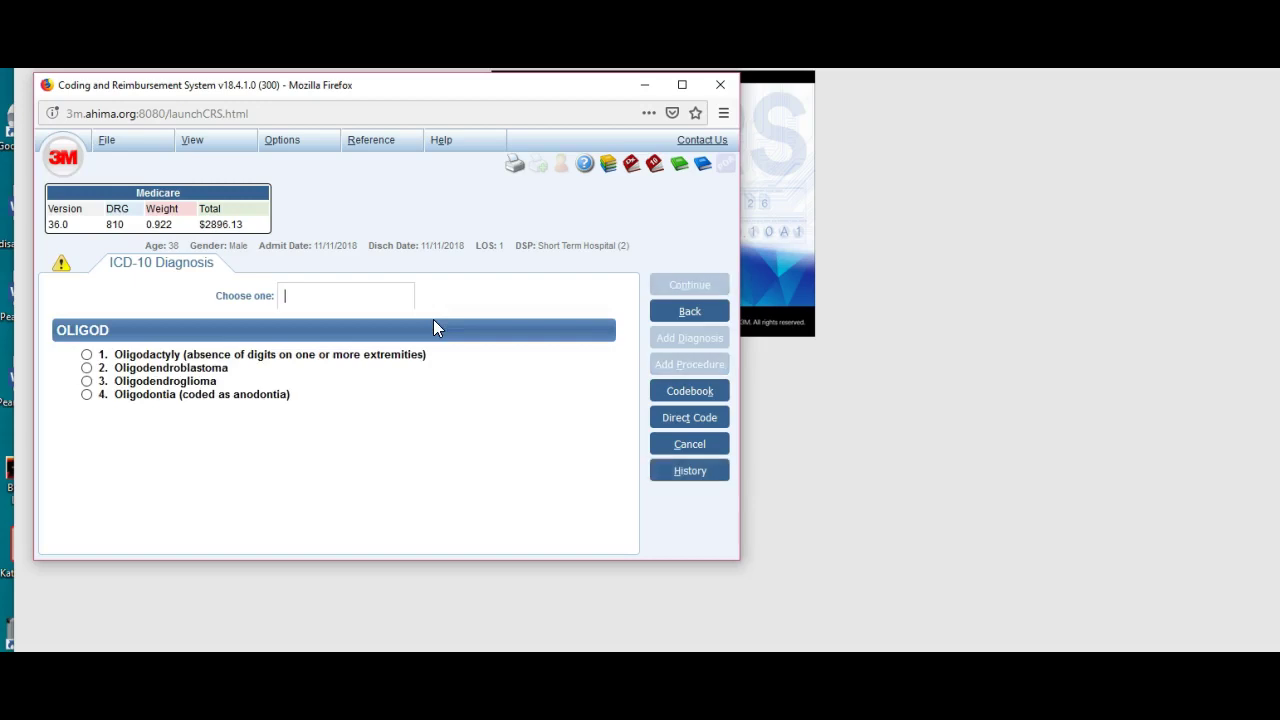
# - Choose anaplastic oligodendroglioma of the brain, unspecified subsite
pyautogui.click(188, 386)
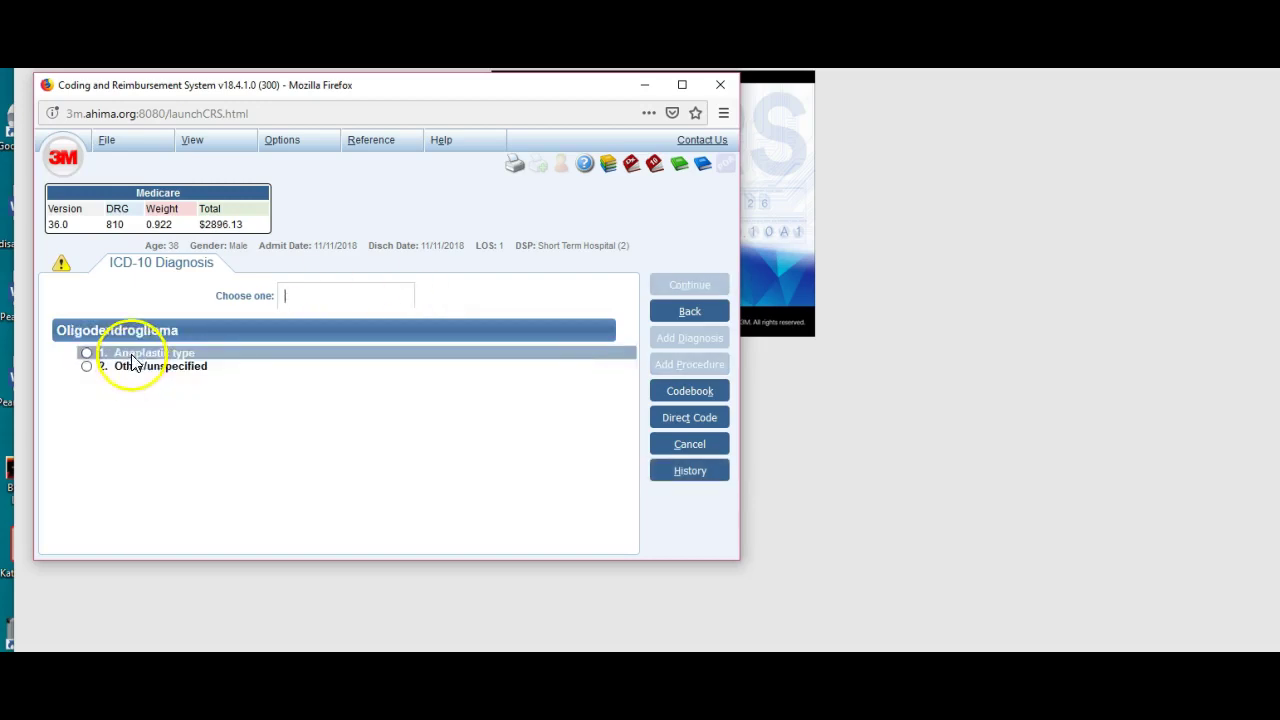
pyautogui.click(87, 354)
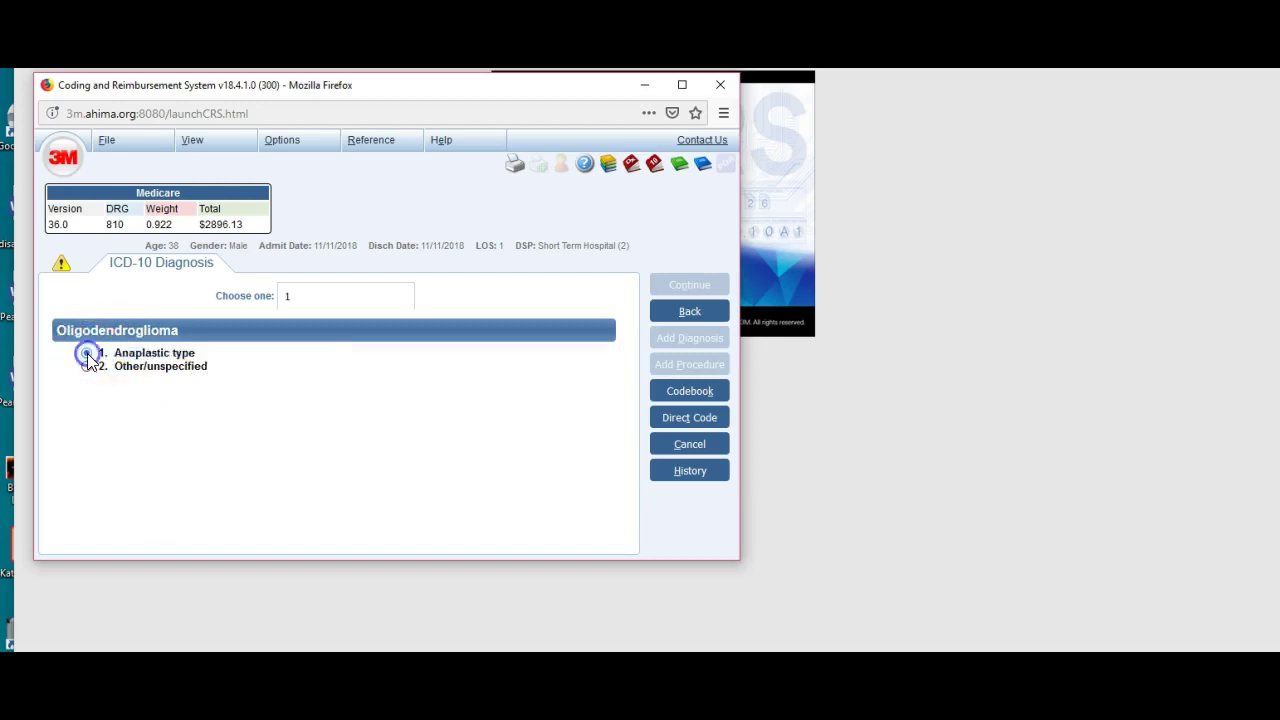
pyautogui.click(87, 353)
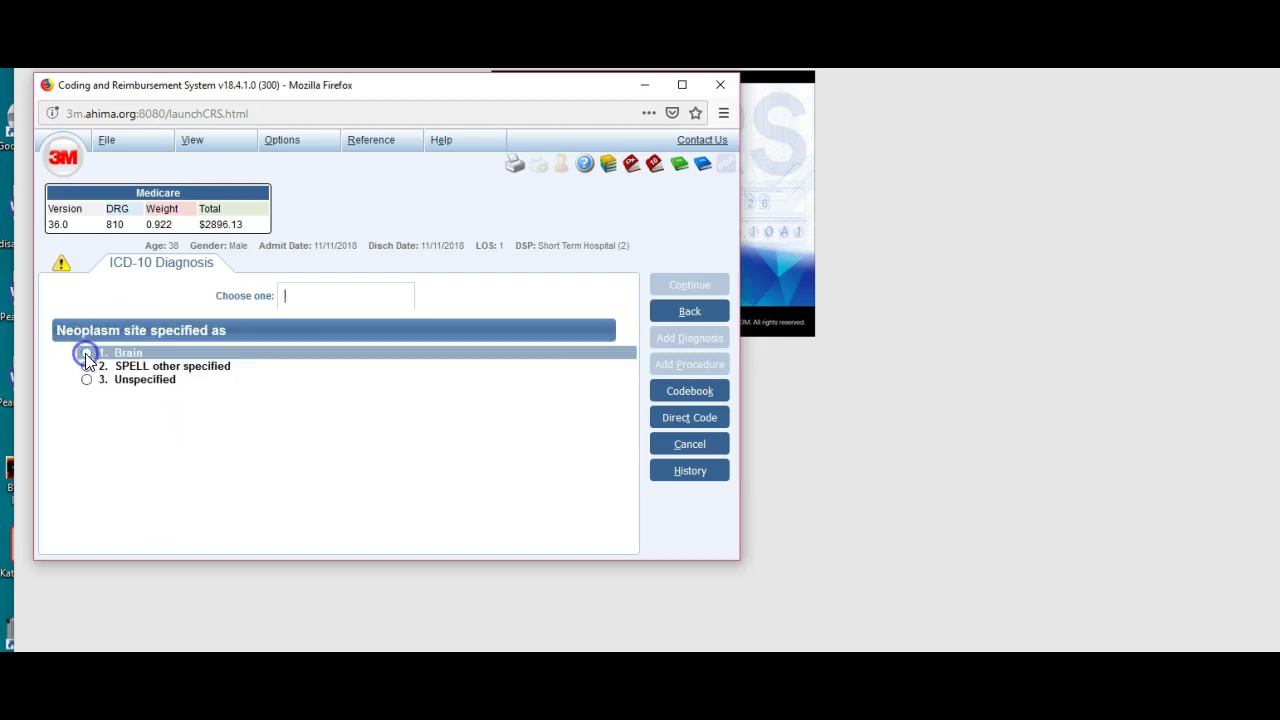
pyautogui.moveTo(88, 390); pyautogui.dragTo(87, 362)
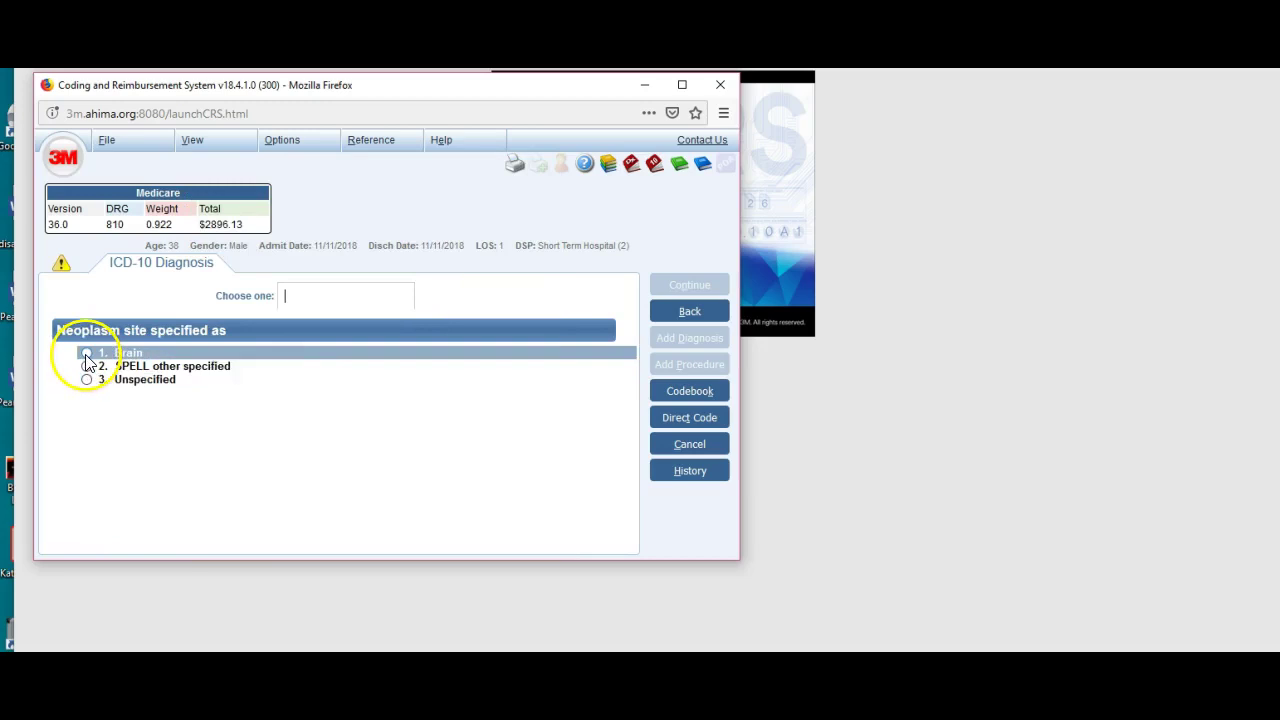
pyautogui.moveTo(87, 361)
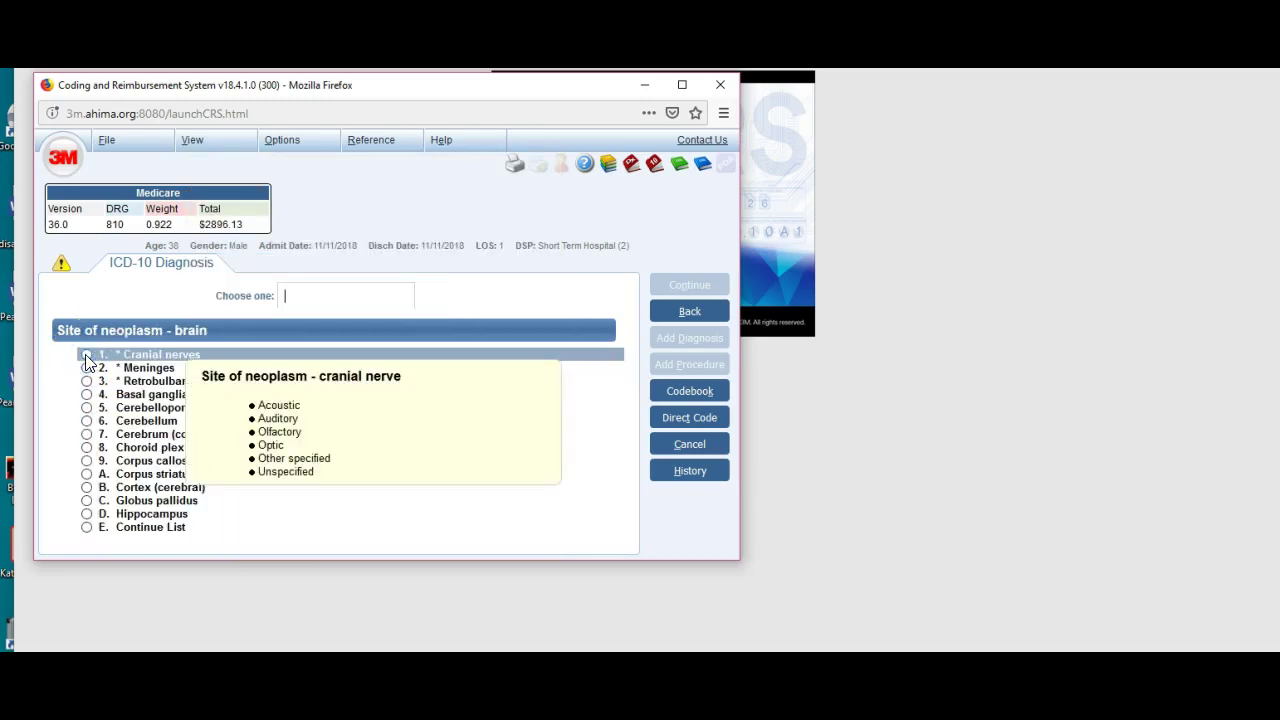
pyautogui.click(85, 530)
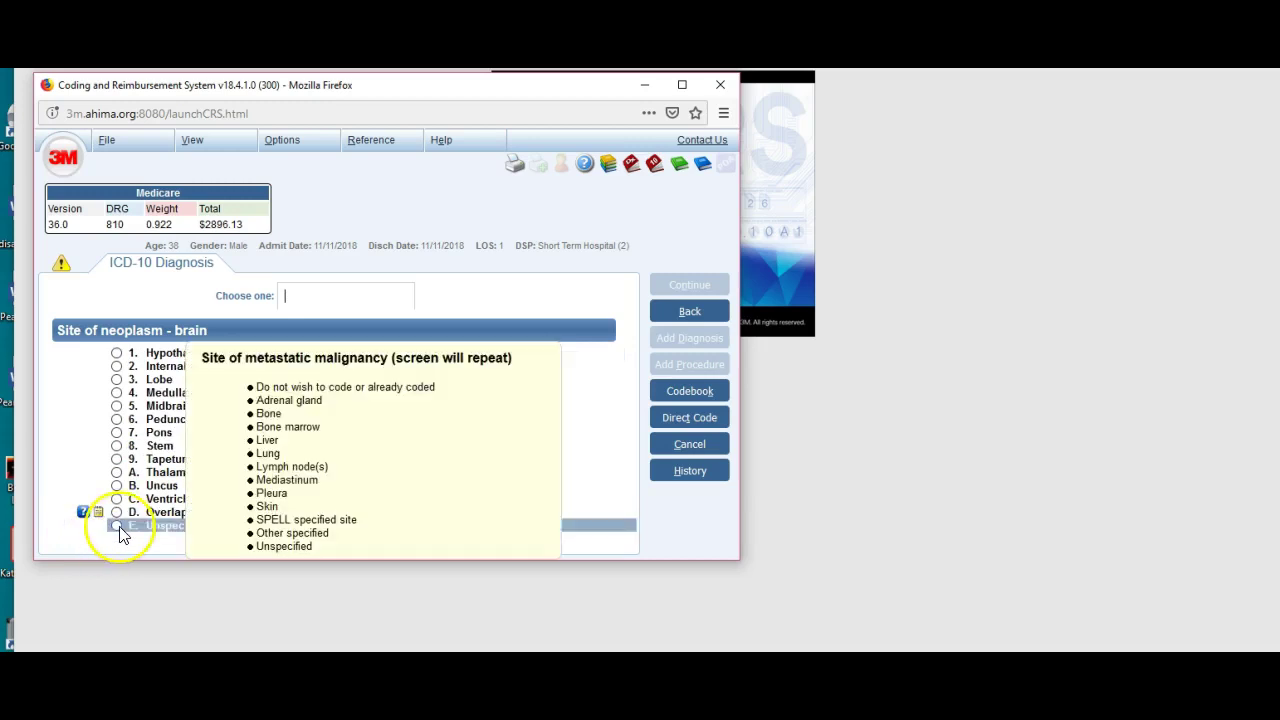
pyautogui.click(120, 528)
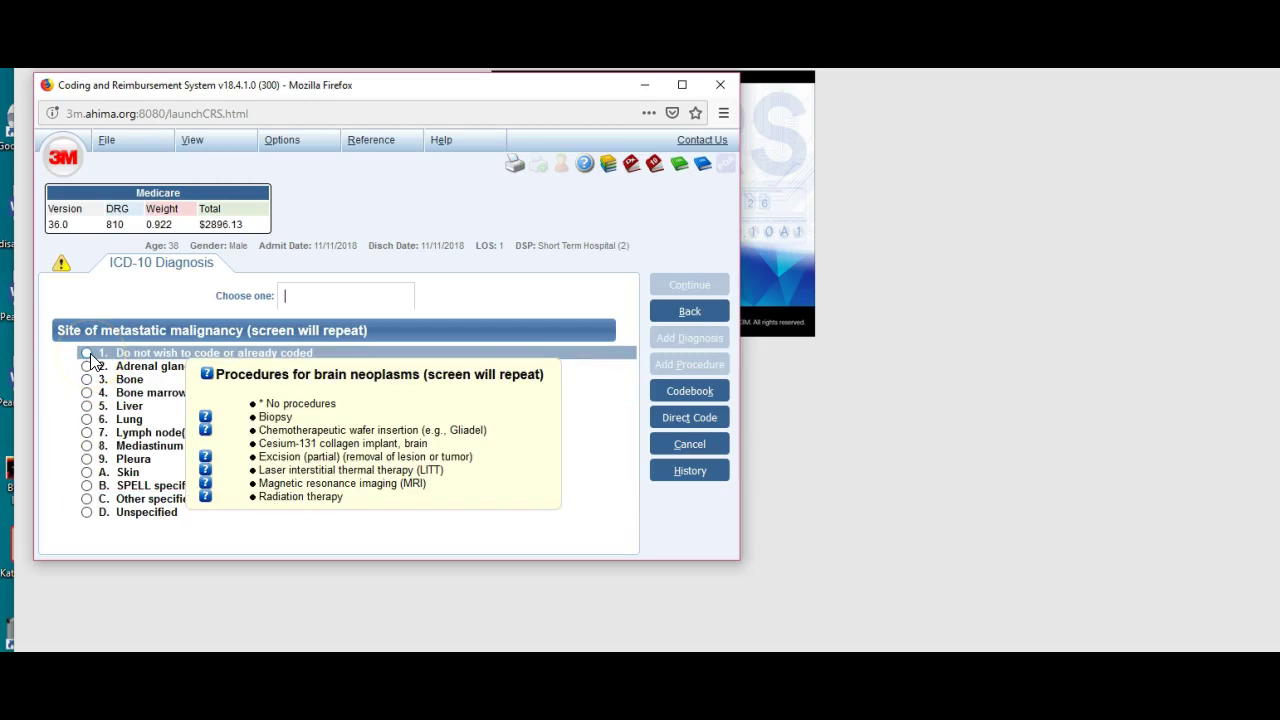
# - Decline metastatic site and procedures to accept C719, then begin another diagnosis
pyautogui.click(87, 355)
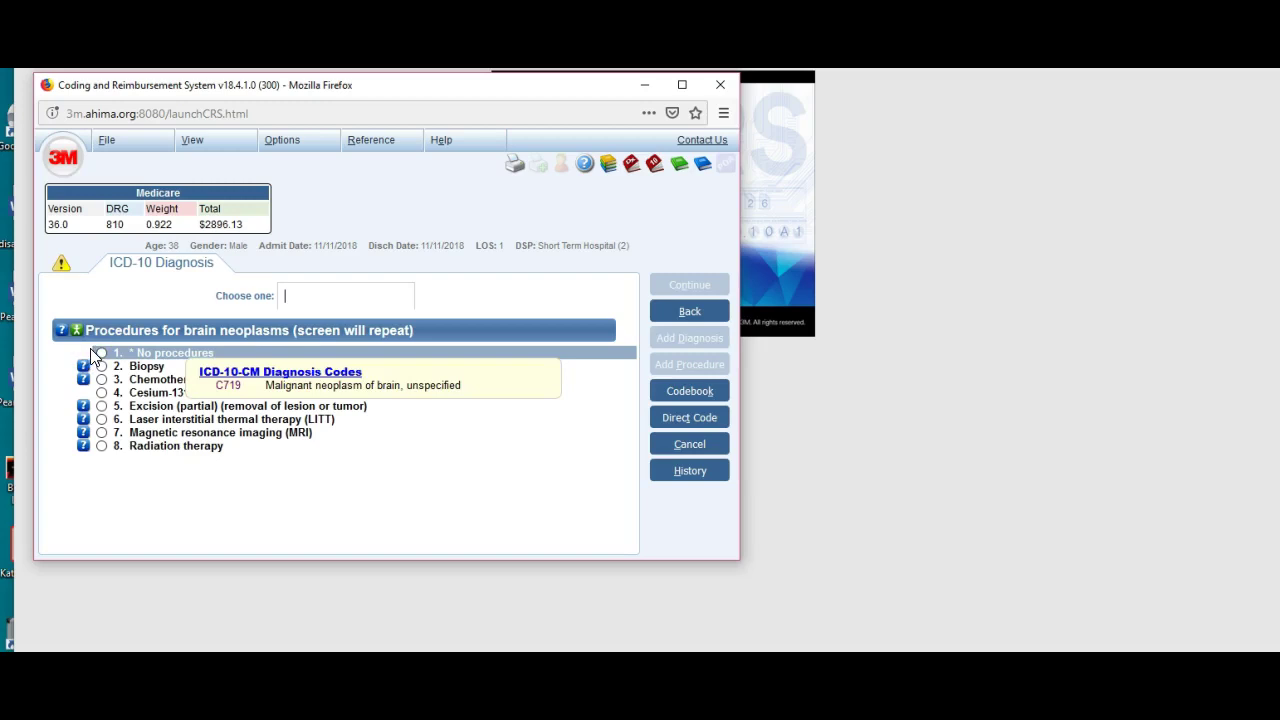
pyautogui.click(103, 355)
pyautogui.click(103, 355)
pyautogui.click(703, 335)
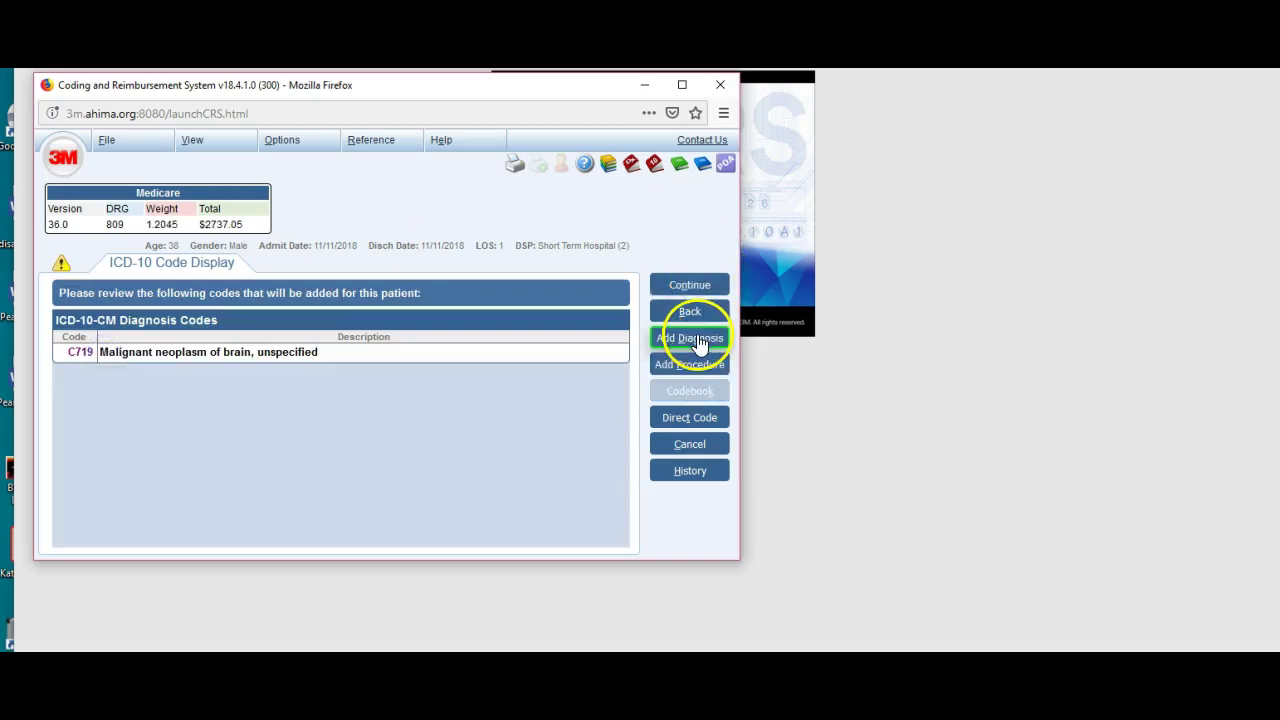
pyautogui.click(309, 297)
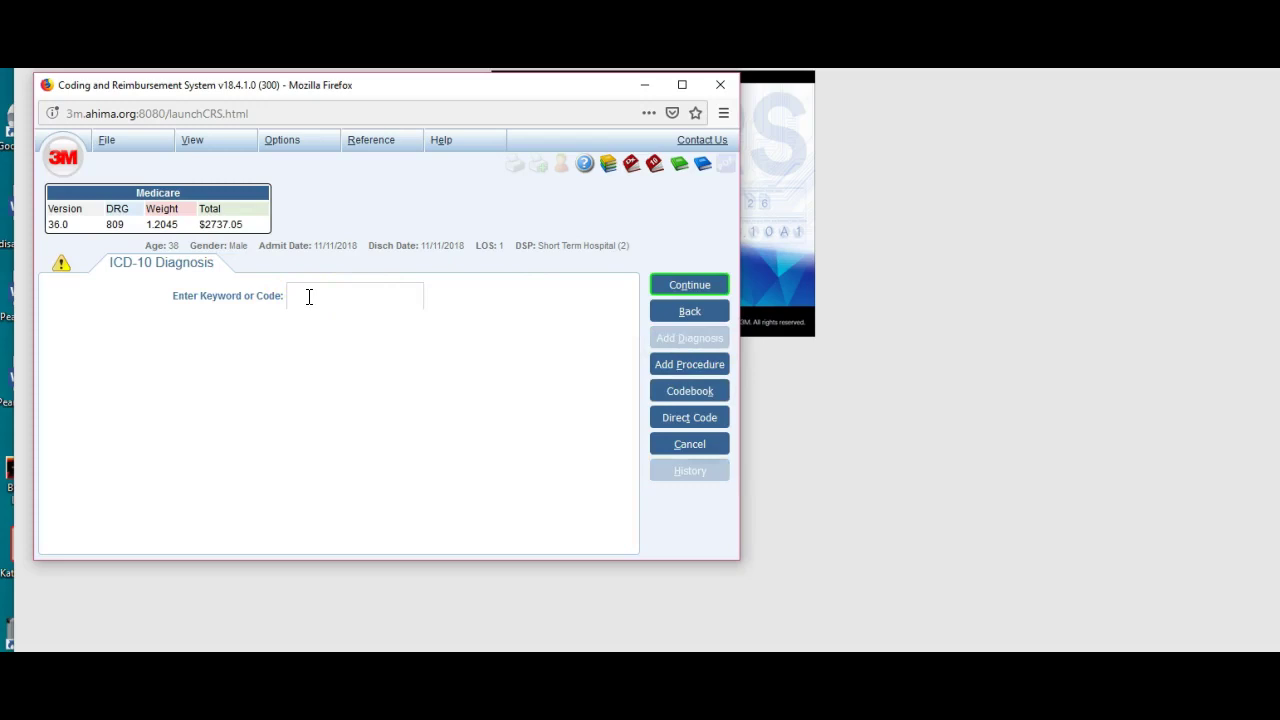
# - Search ESC and choose E. coli urinary tract infection, other/unspecified site
pyautogui.write('ESC')
pyautogui.press('Return')
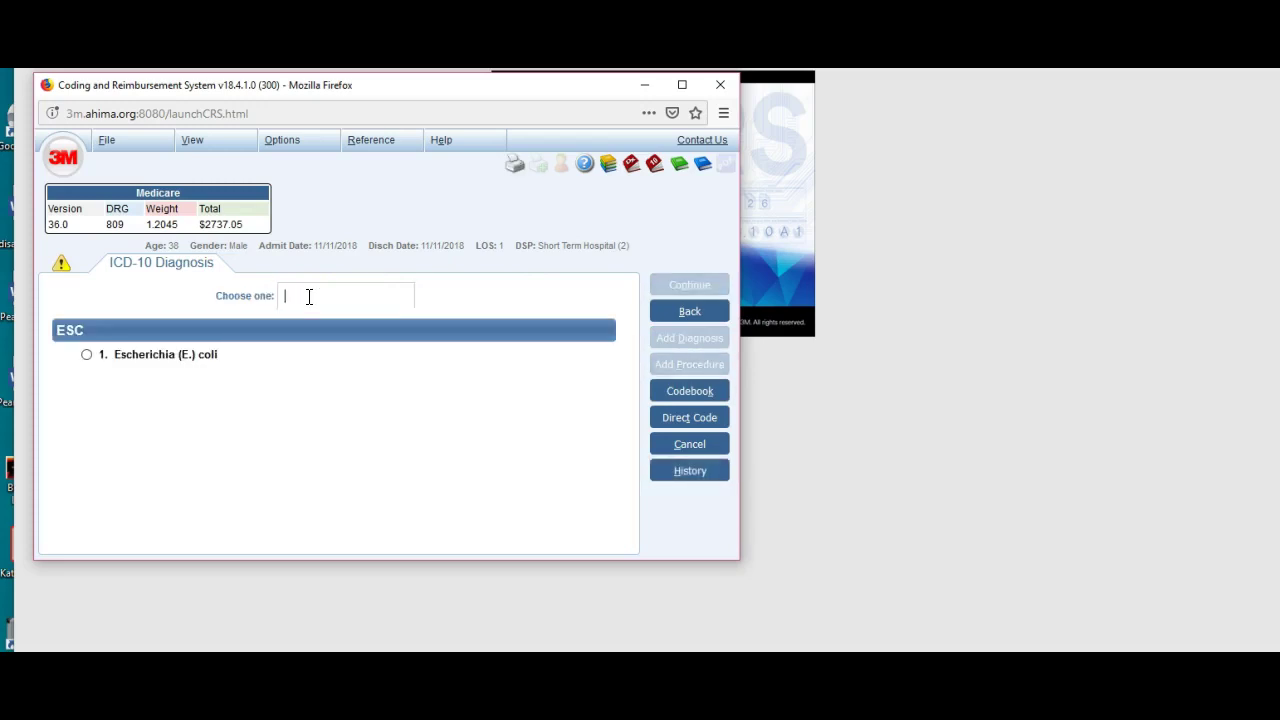
pyautogui.write('1')
pyautogui.press('Return')
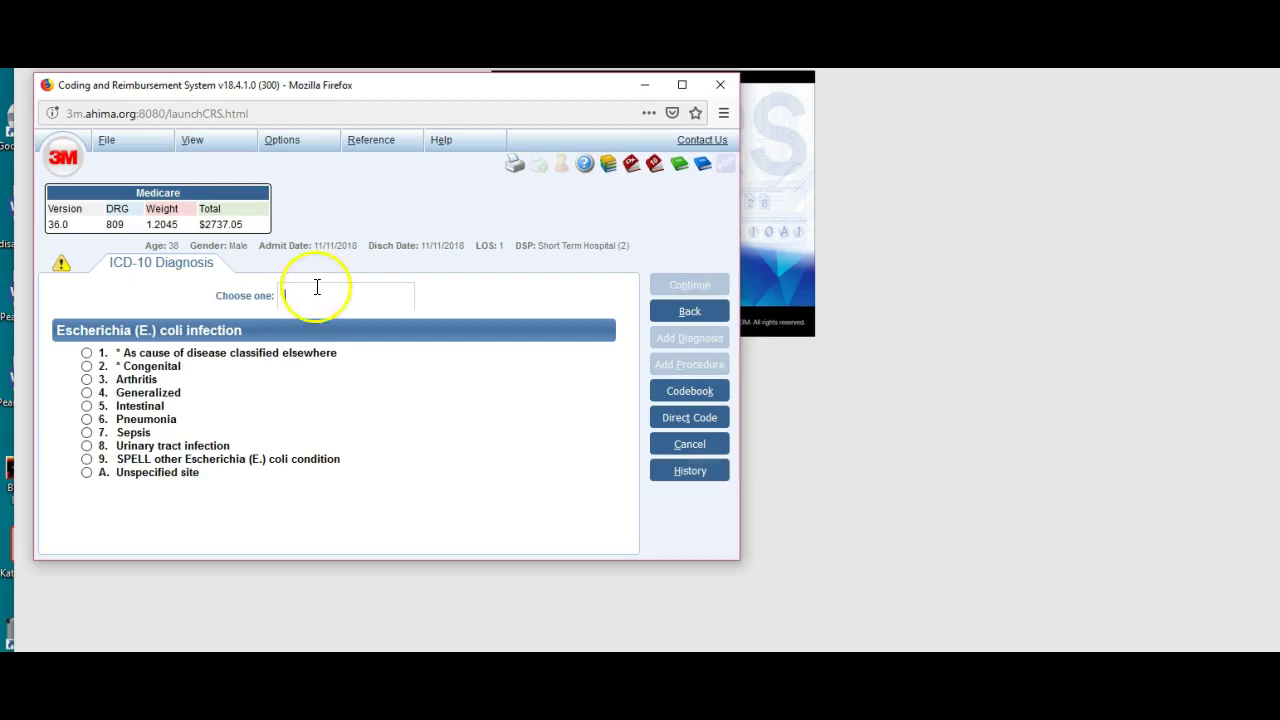
pyautogui.moveTo(186, 451)
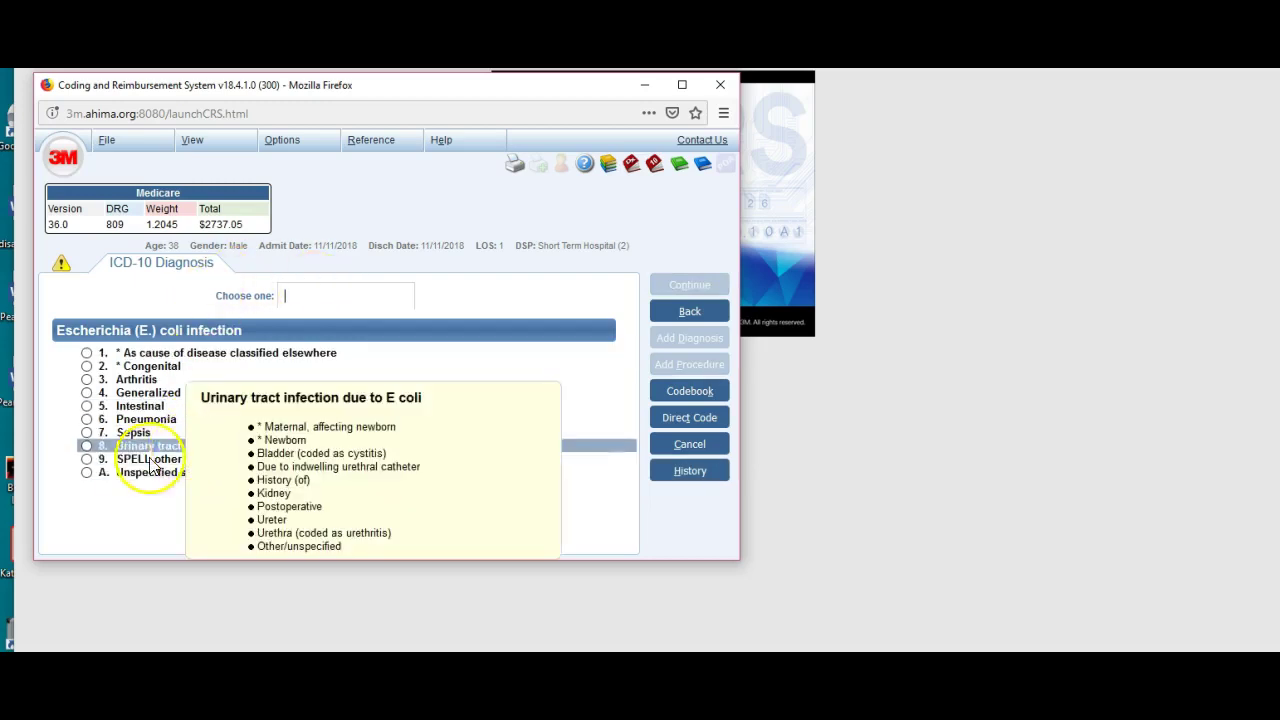
pyautogui.click(87, 447)
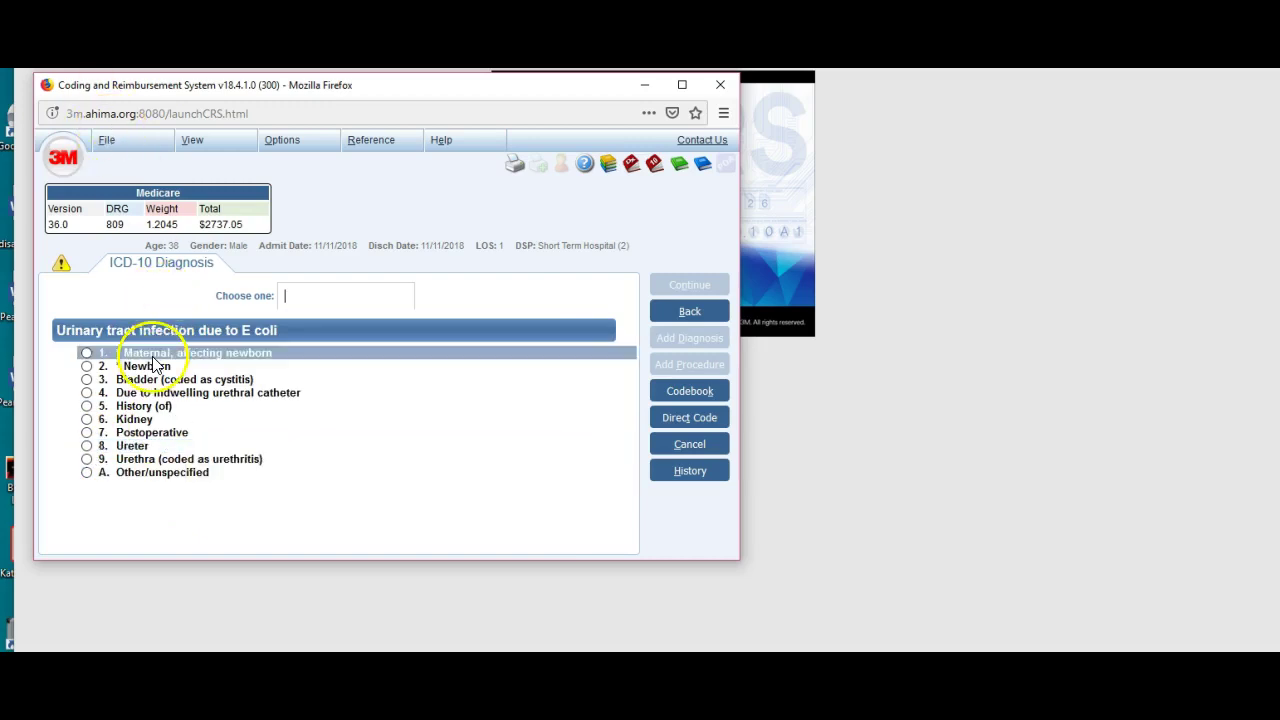
pyautogui.moveTo(157, 392)
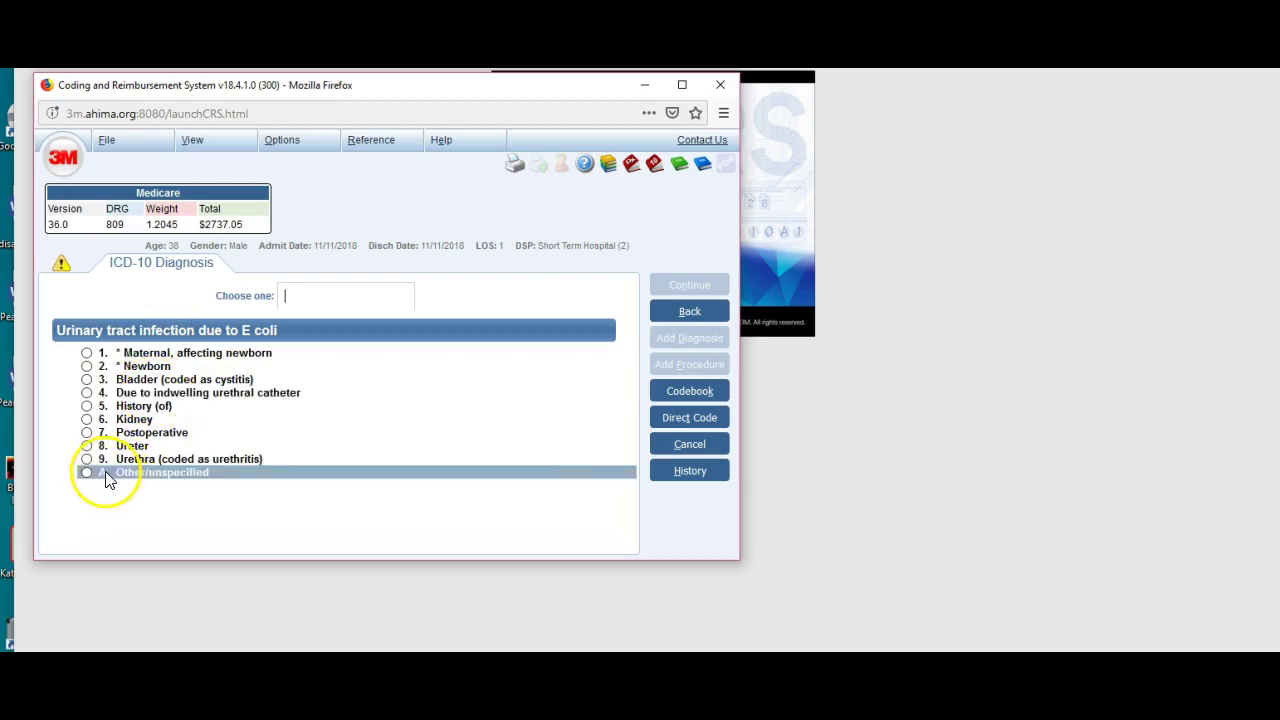
pyautogui.moveTo(86, 477)
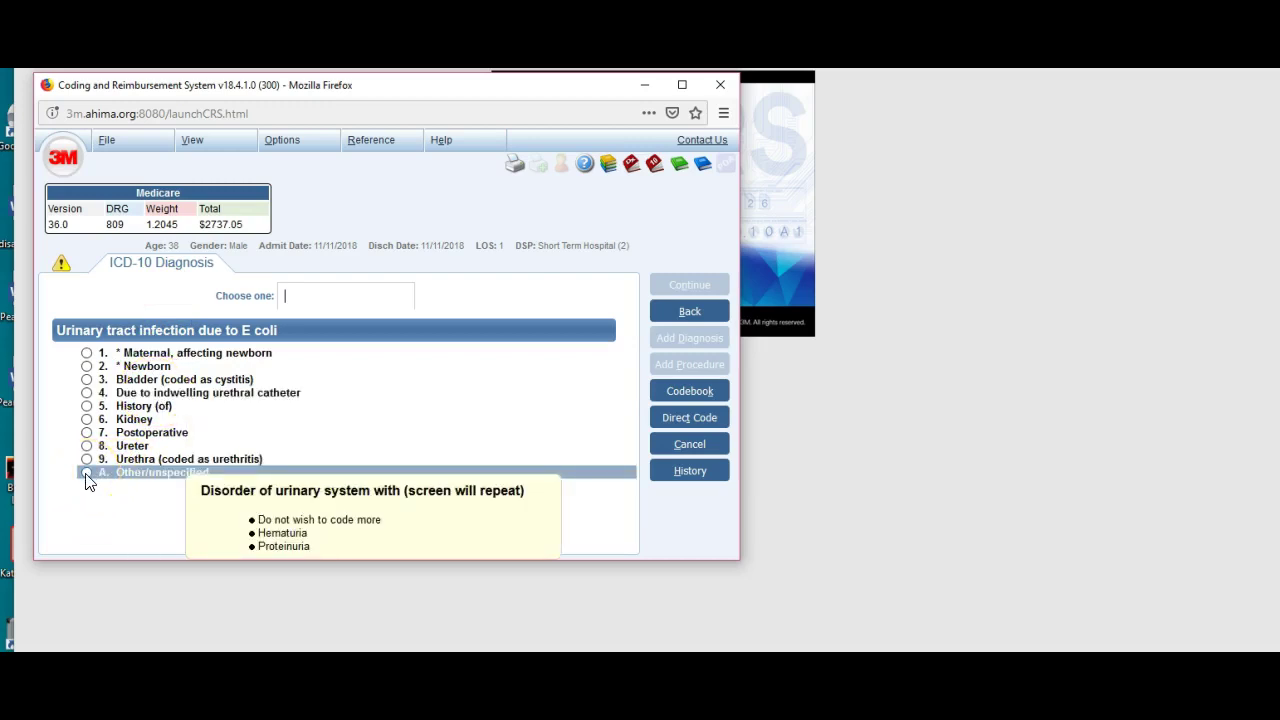
pyautogui.click(86, 473)
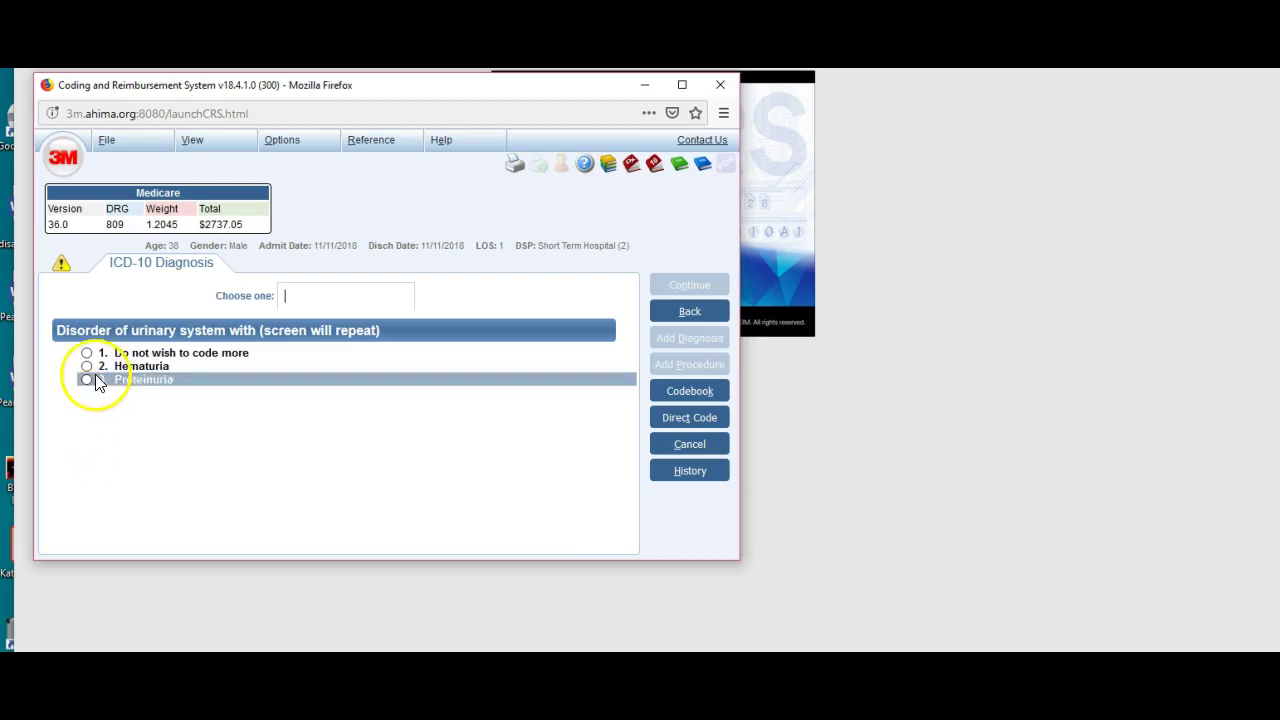
# - Also code the organism as unspecified E. coli with no drug resistance
pyautogui.moveTo(93, 378)
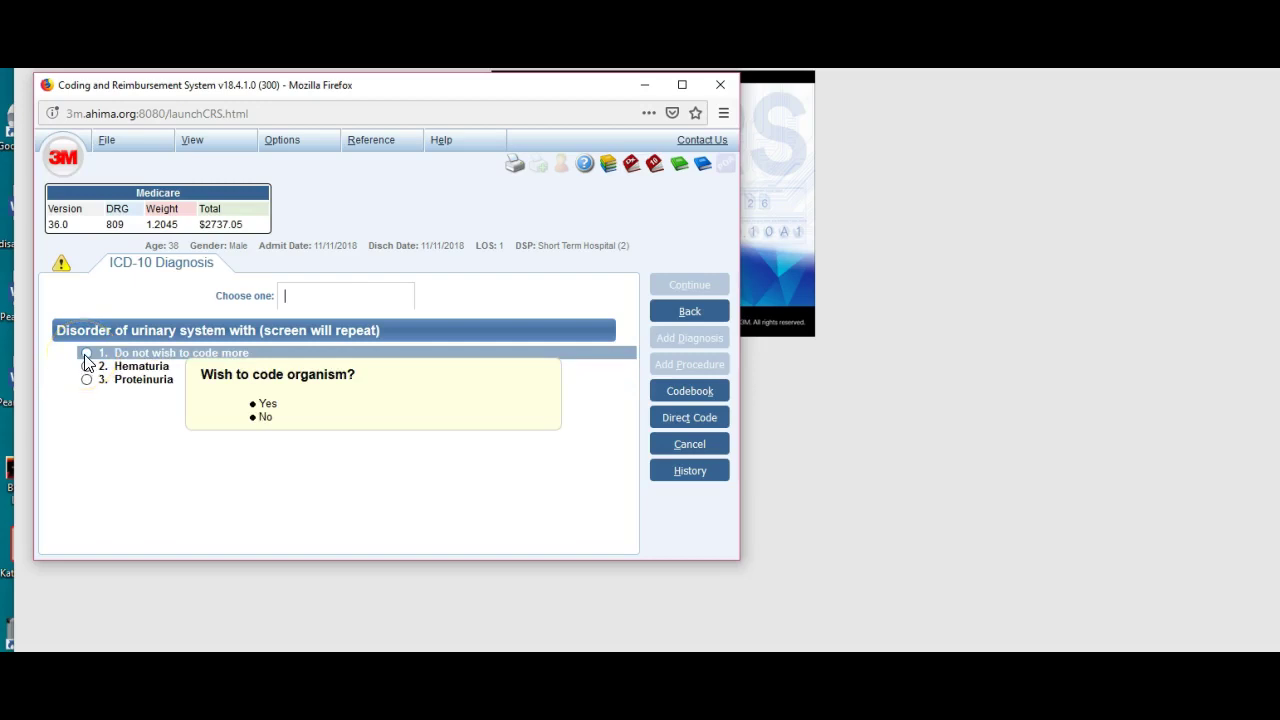
pyautogui.click(86, 354)
pyautogui.moveTo(86, 356)
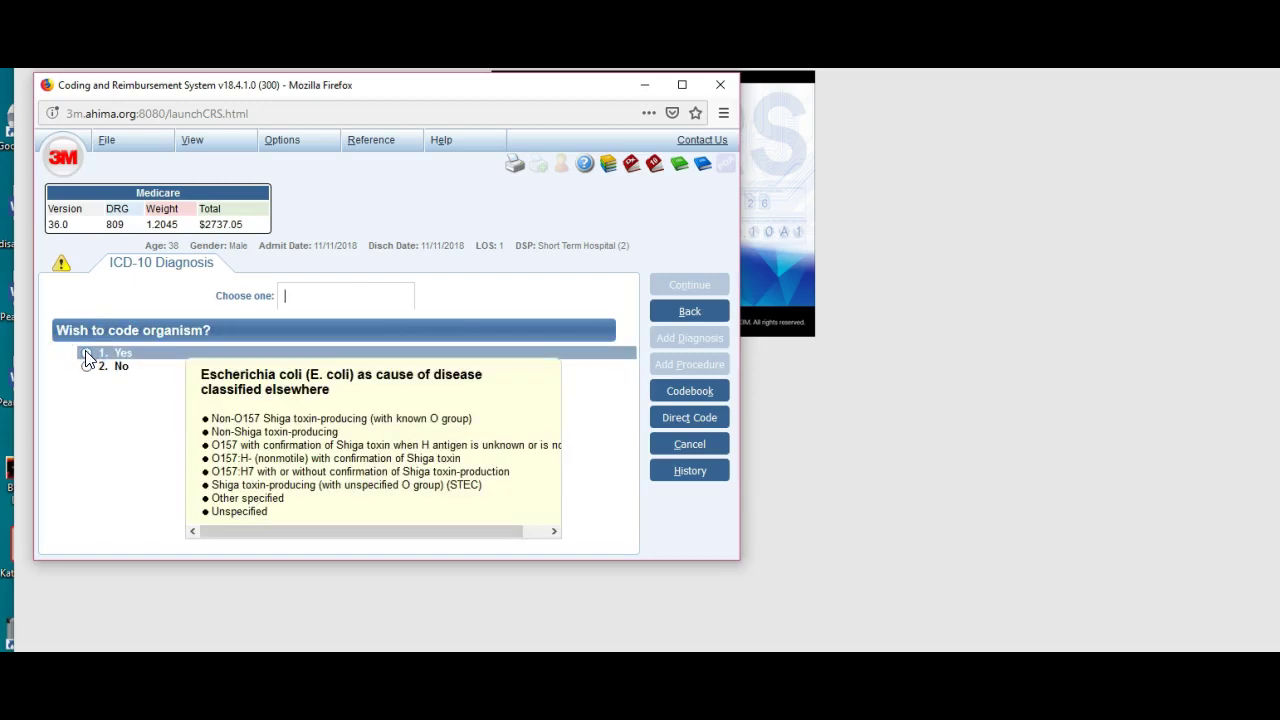
pyautogui.click(86, 353)
pyautogui.moveTo(86, 353)
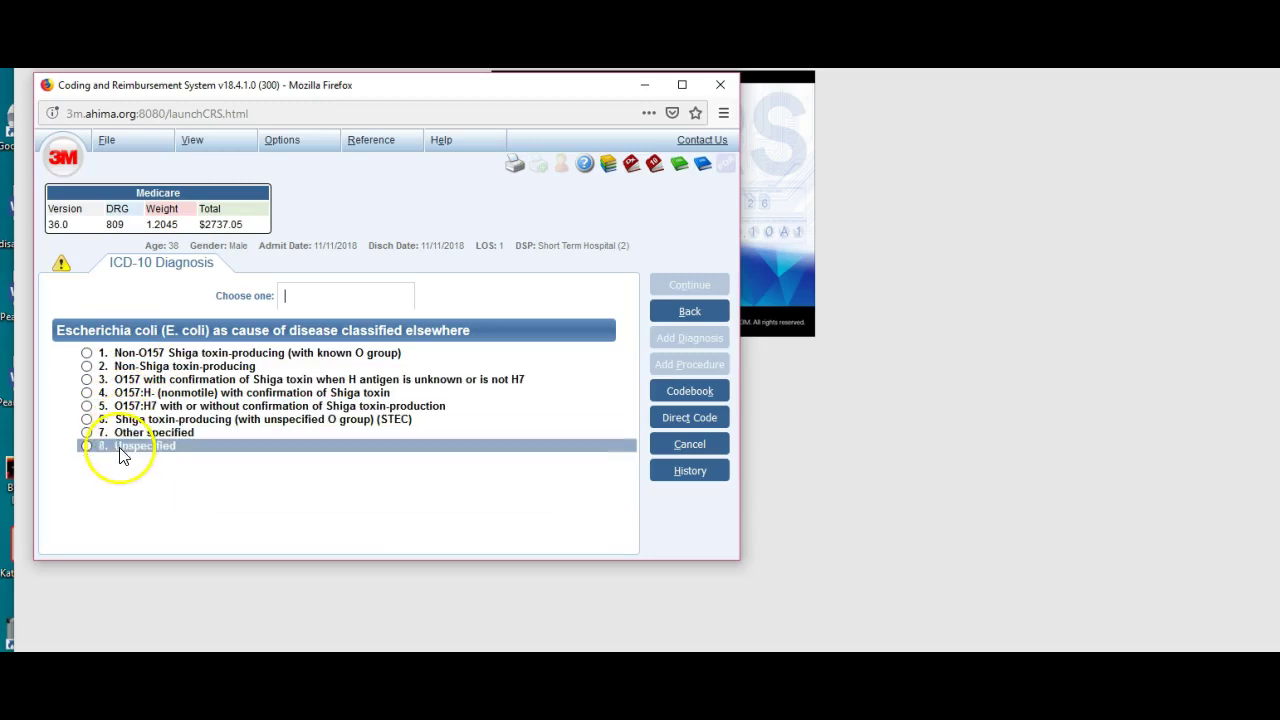
pyautogui.click(87, 449)
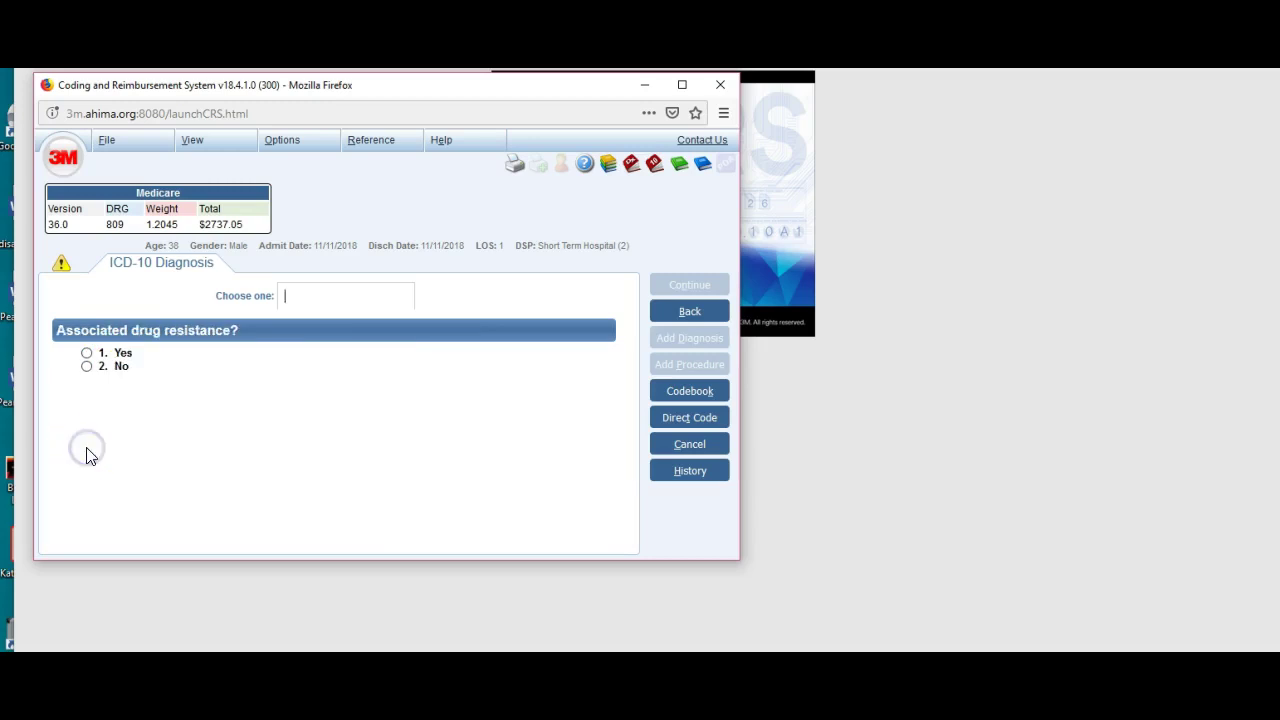
pyautogui.click(88, 367)
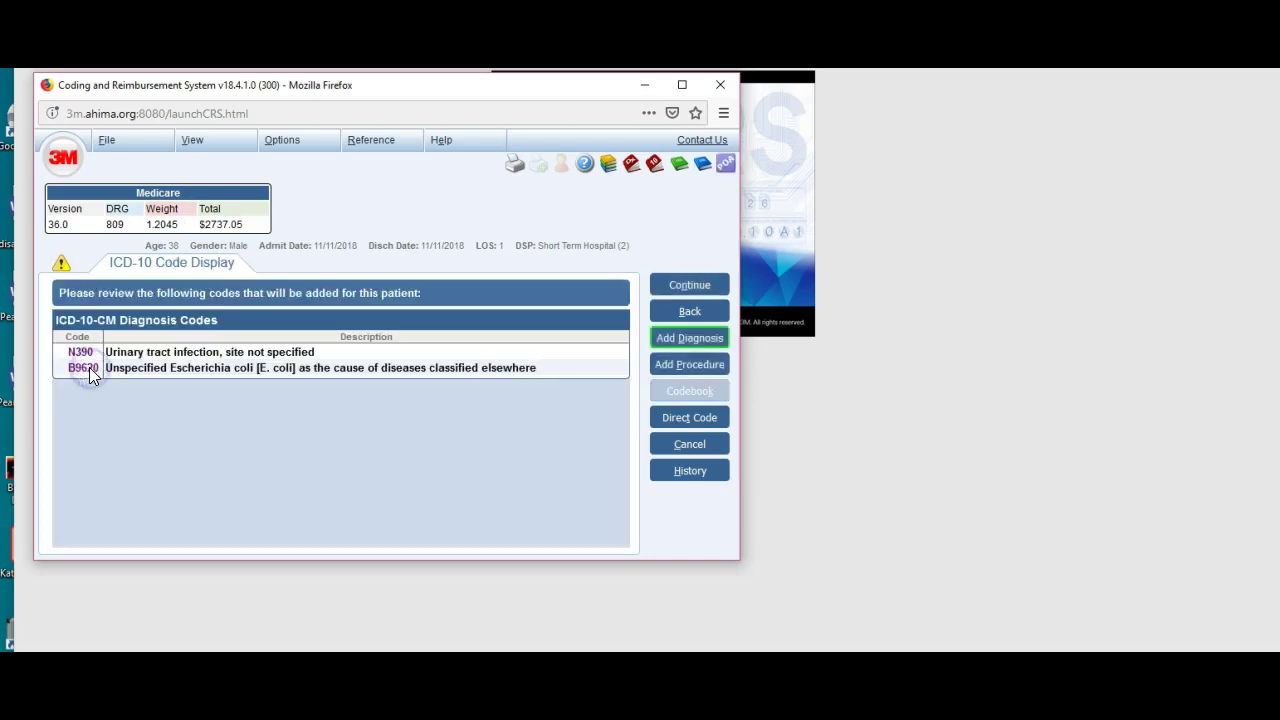
# - Accept N390 and B9620, then search HEMIP and choose Hemiplegia
pyautogui.click(718, 345)
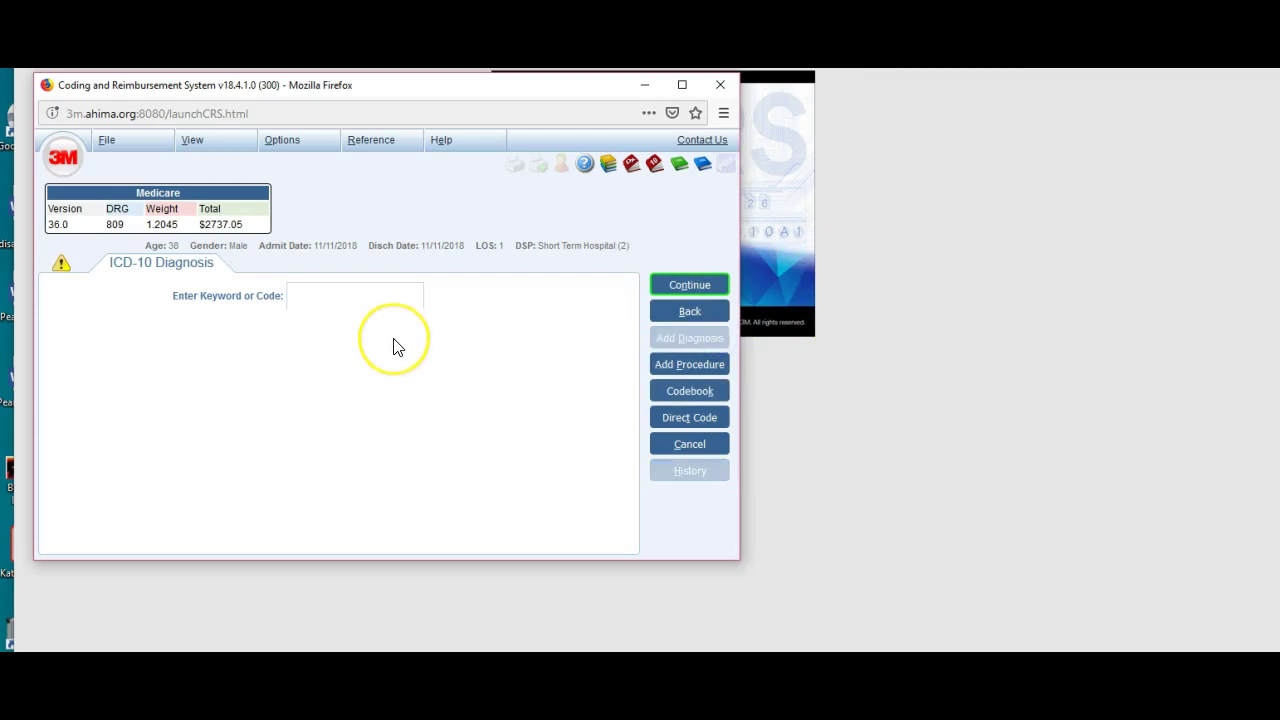
pyautogui.write('HEMIP')
pyautogui.press('Return')
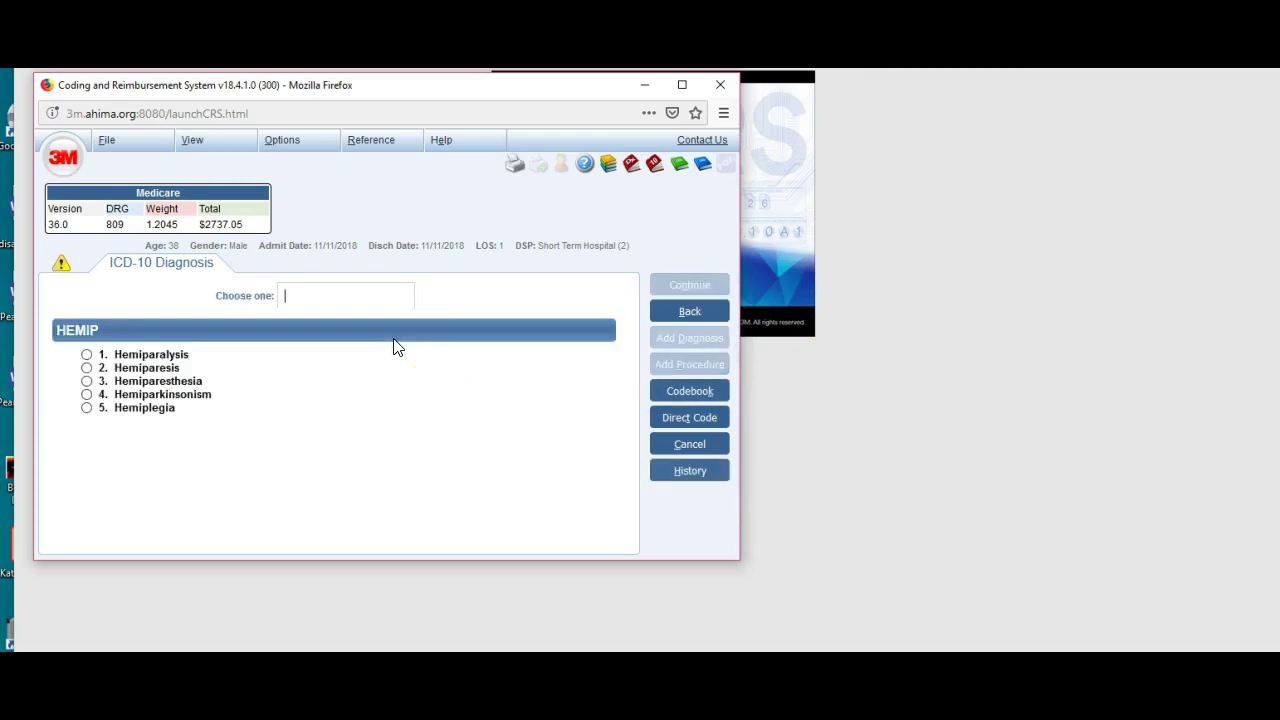
pyautogui.write('5')
pyautogui.press('Return')
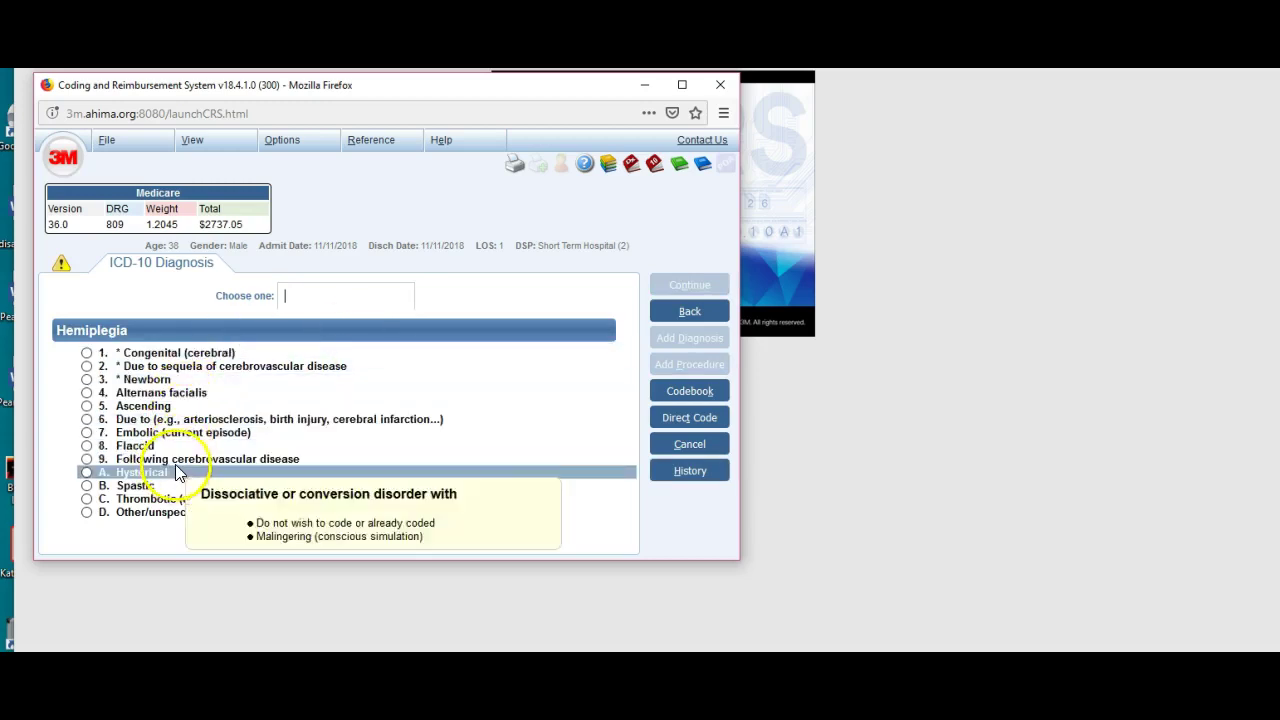
# - Code hemiplegia following cerebral infarction, right dominant side, skipping extras, as I69351
pyautogui.click(88, 461)
pyautogui.moveTo(87, 371)
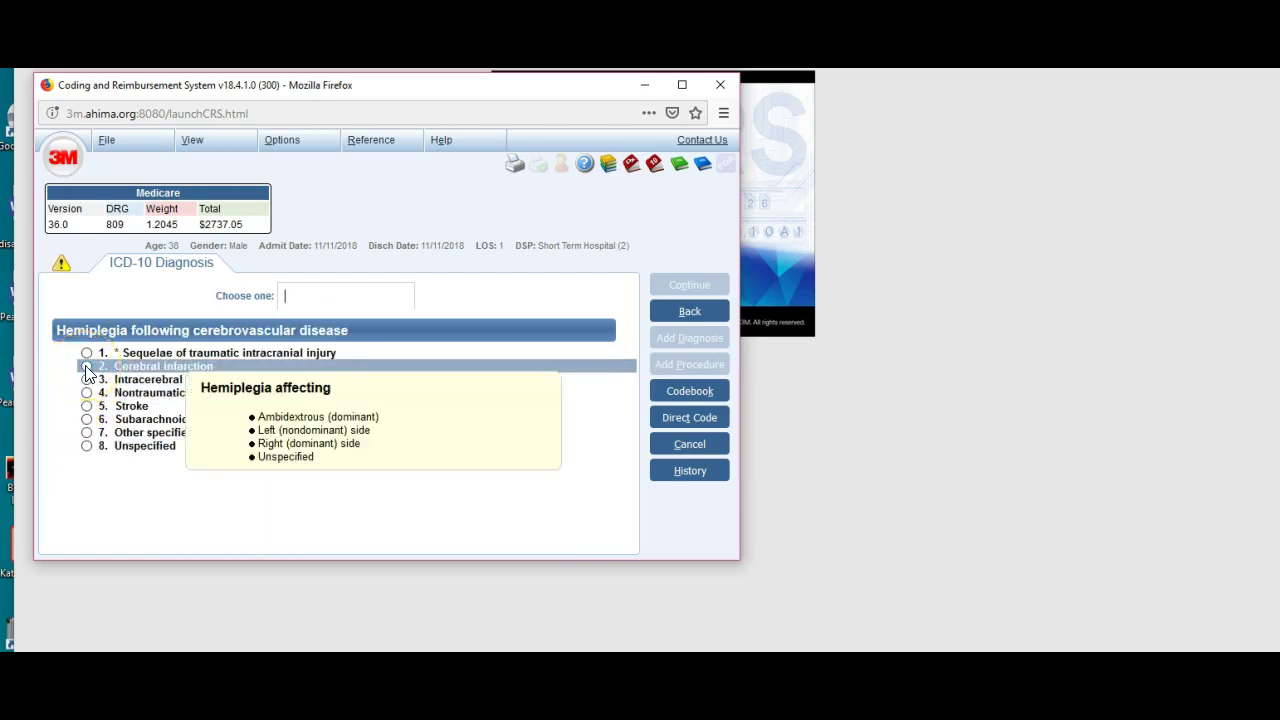
pyautogui.click(87, 369)
pyautogui.click(88, 381)
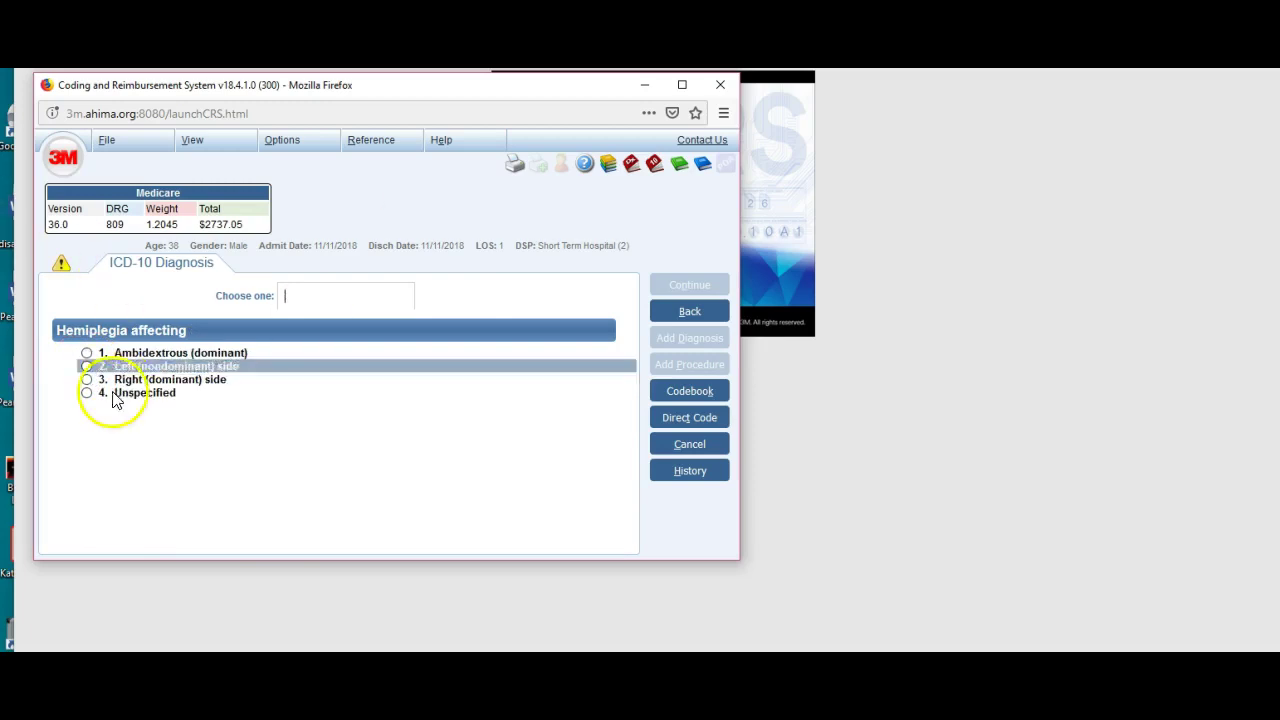
pyautogui.moveTo(88, 386)
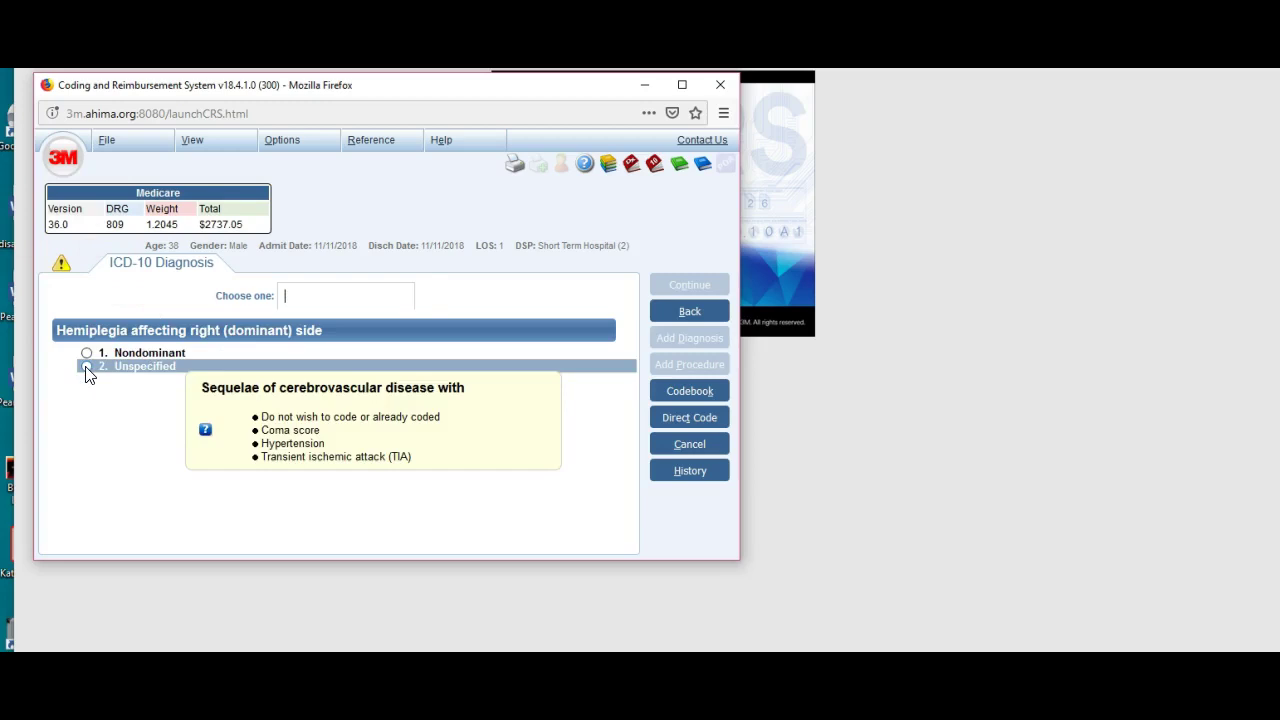
pyautogui.click(87, 372)
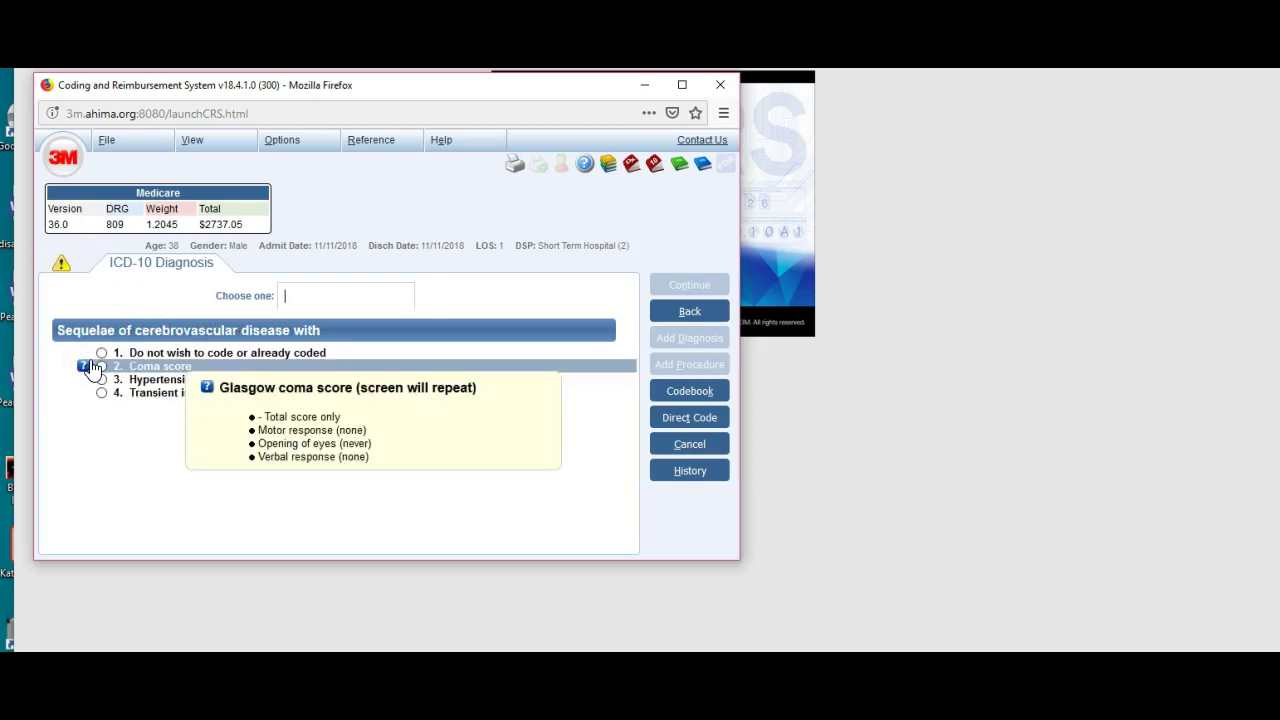
pyautogui.click(99, 353)
pyautogui.moveTo(99, 355)
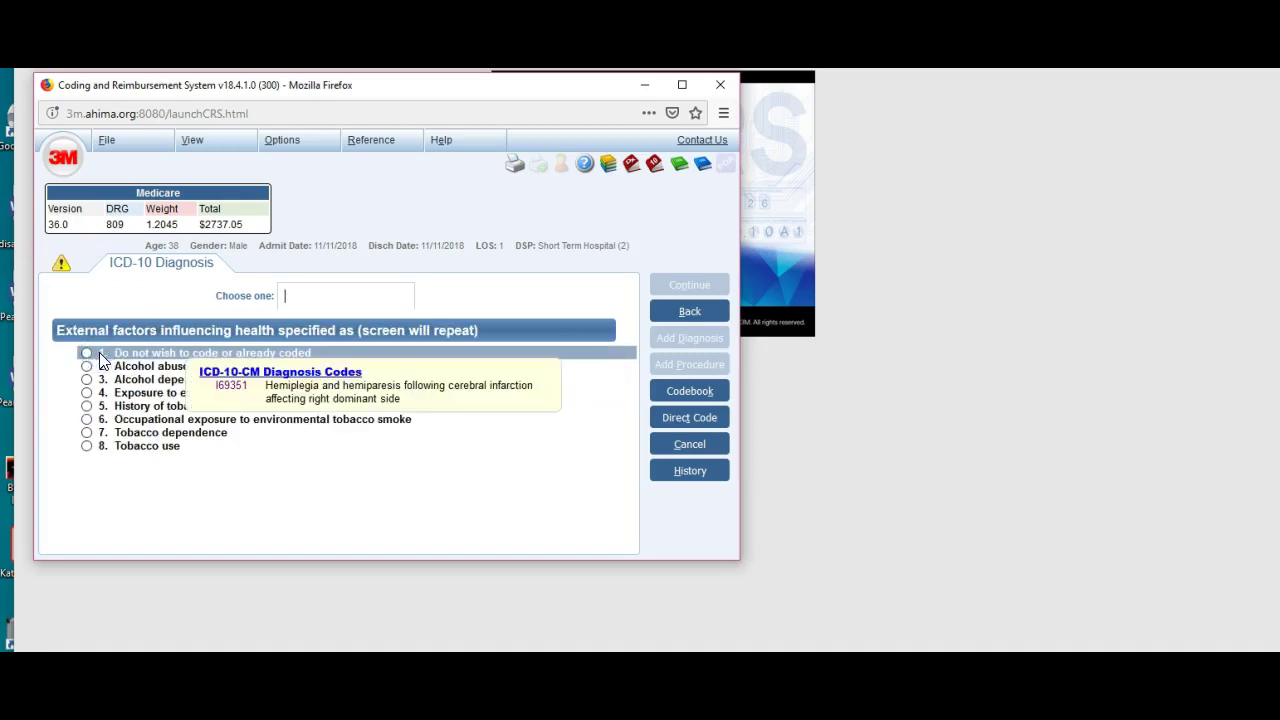
pyautogui.click(88, 354)
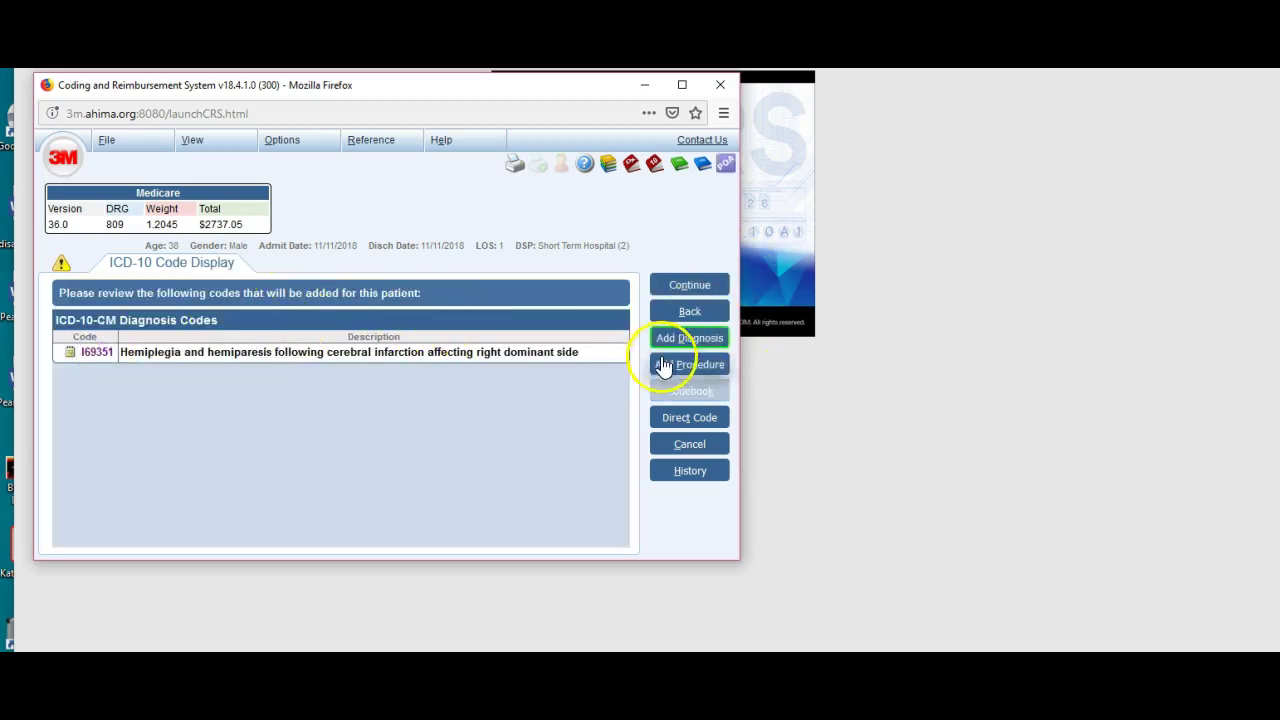
# - Accept the hemiplegia code and search the diagnosis index for WEA
pyautogui.click(688, 338)
pyautogui.click(363, 318)
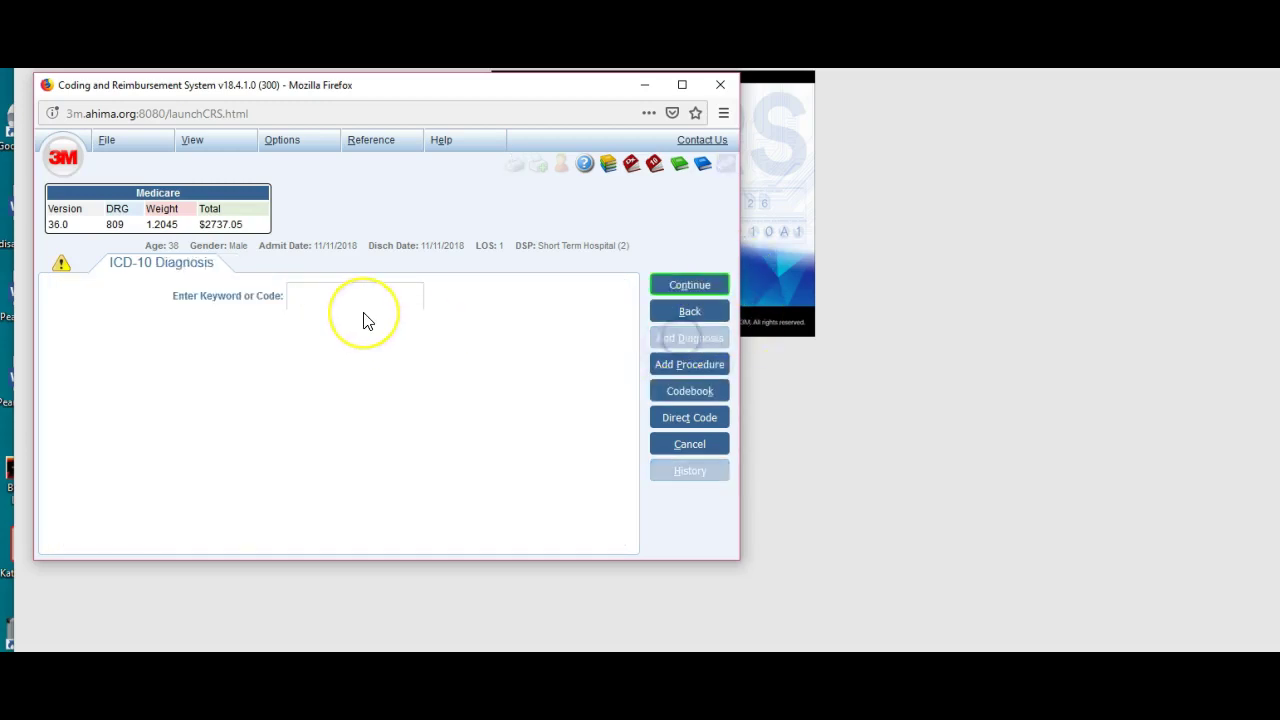
pyautogui.write('wea')
pyautogui.press('Return')
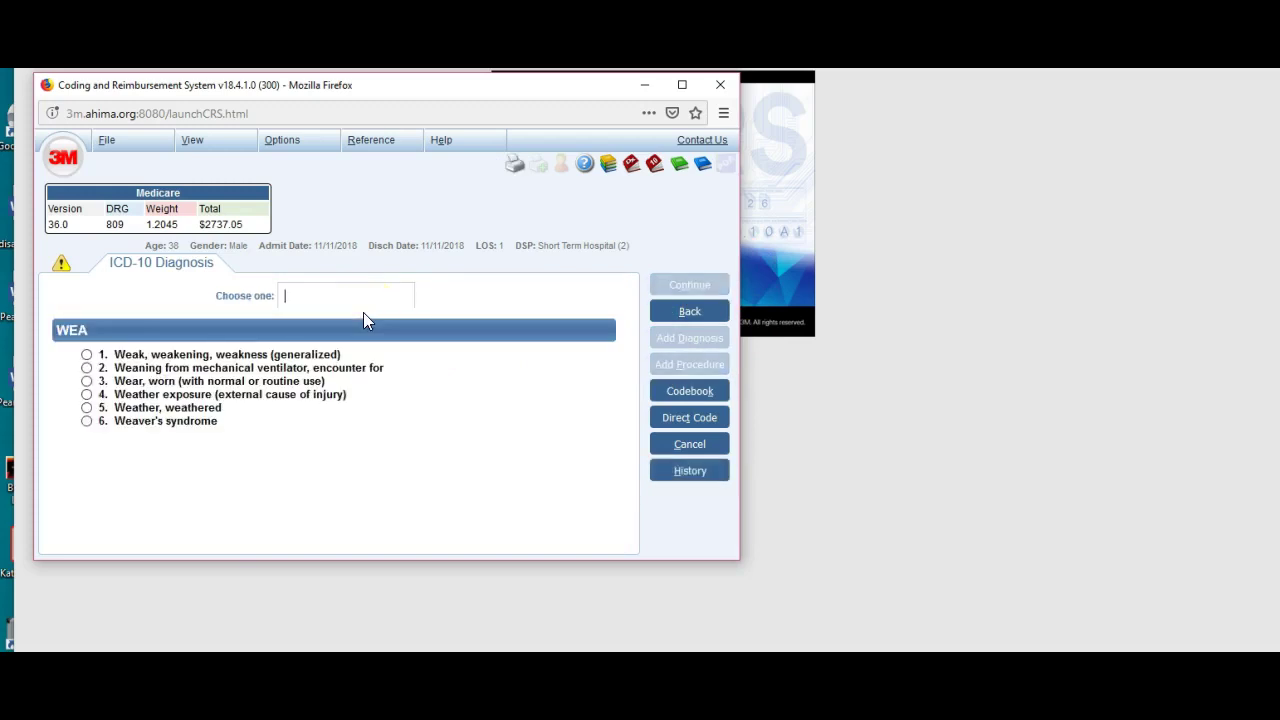
# - Code facial weakness following cerebral infarction as I69392, then begin another diagnosis
pyautogui.write('1')
pyautogui.write('7')
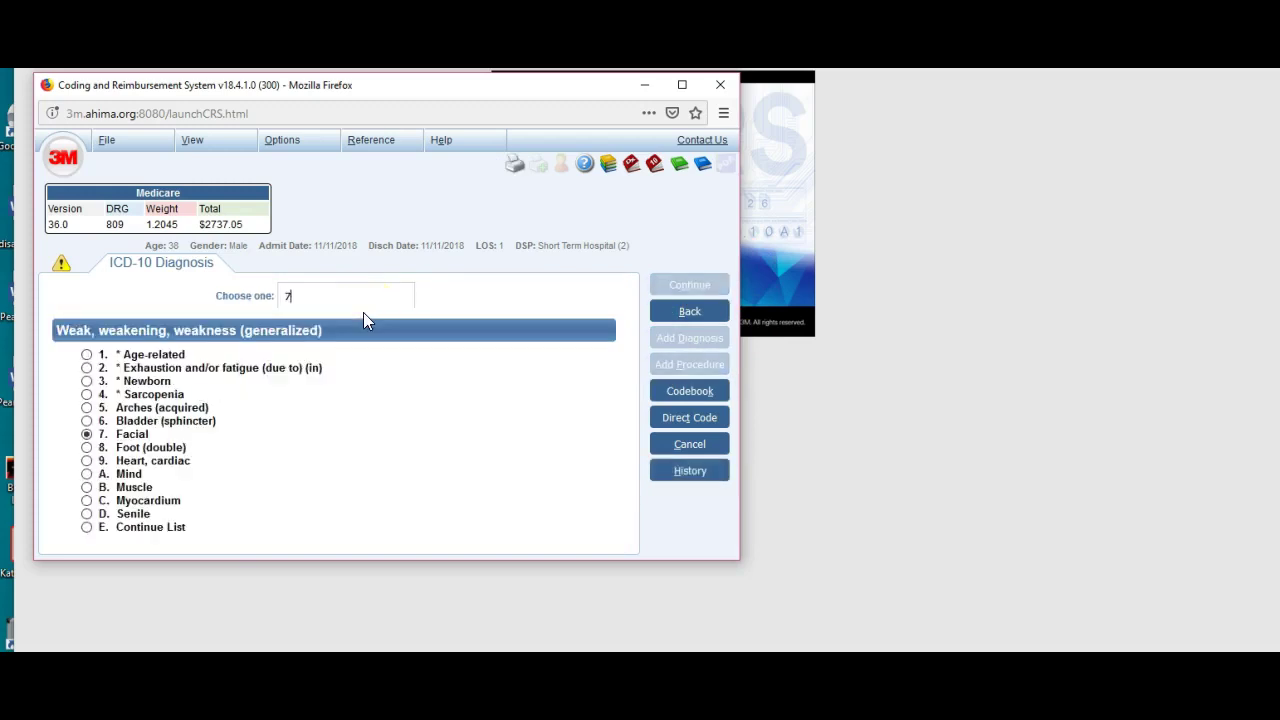
pyautogui.click(237, 337)
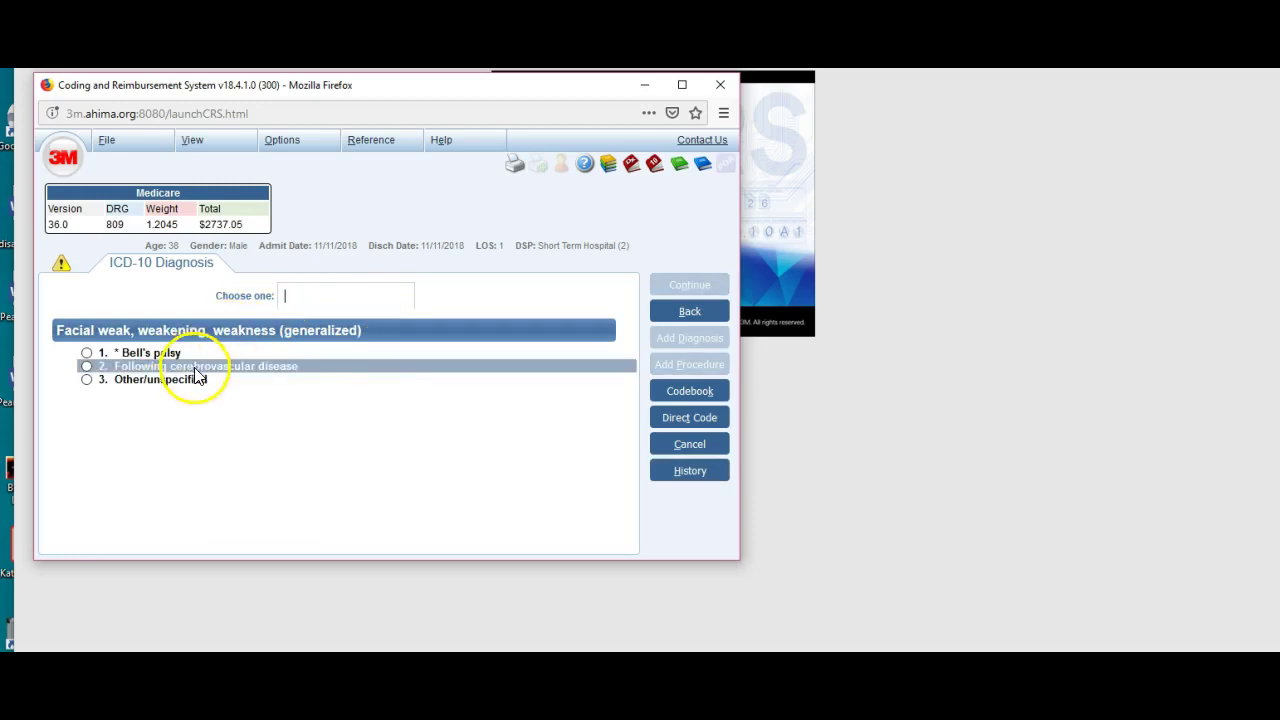
pyautogui.click(180, 367)
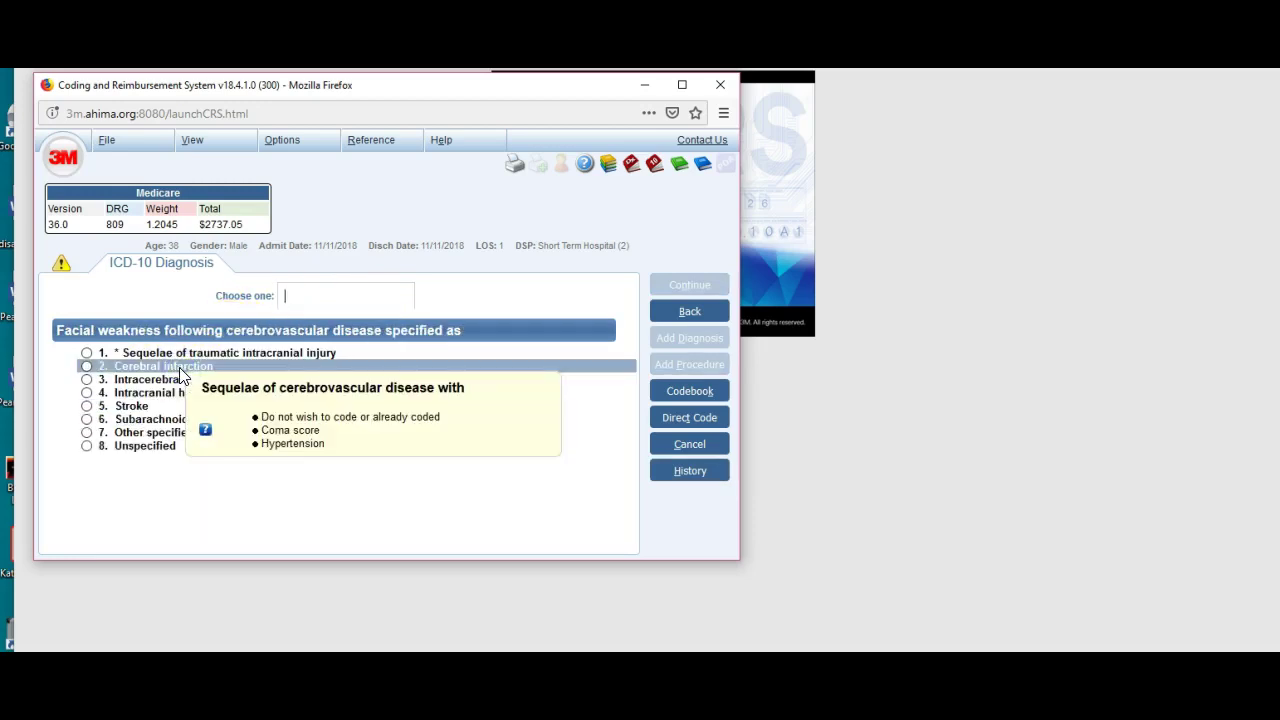
pyautogui.click(179, 367)
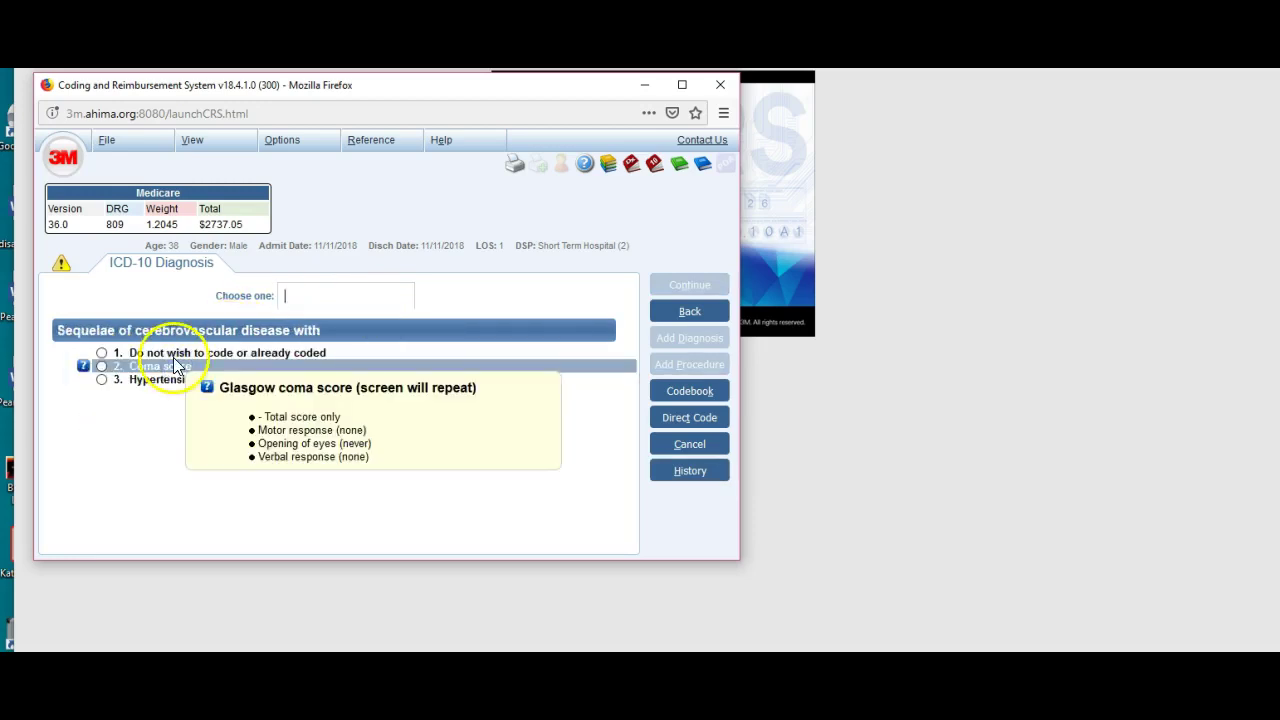
pyautogui.click(172, 353)
pyautogui.click(171, 355)
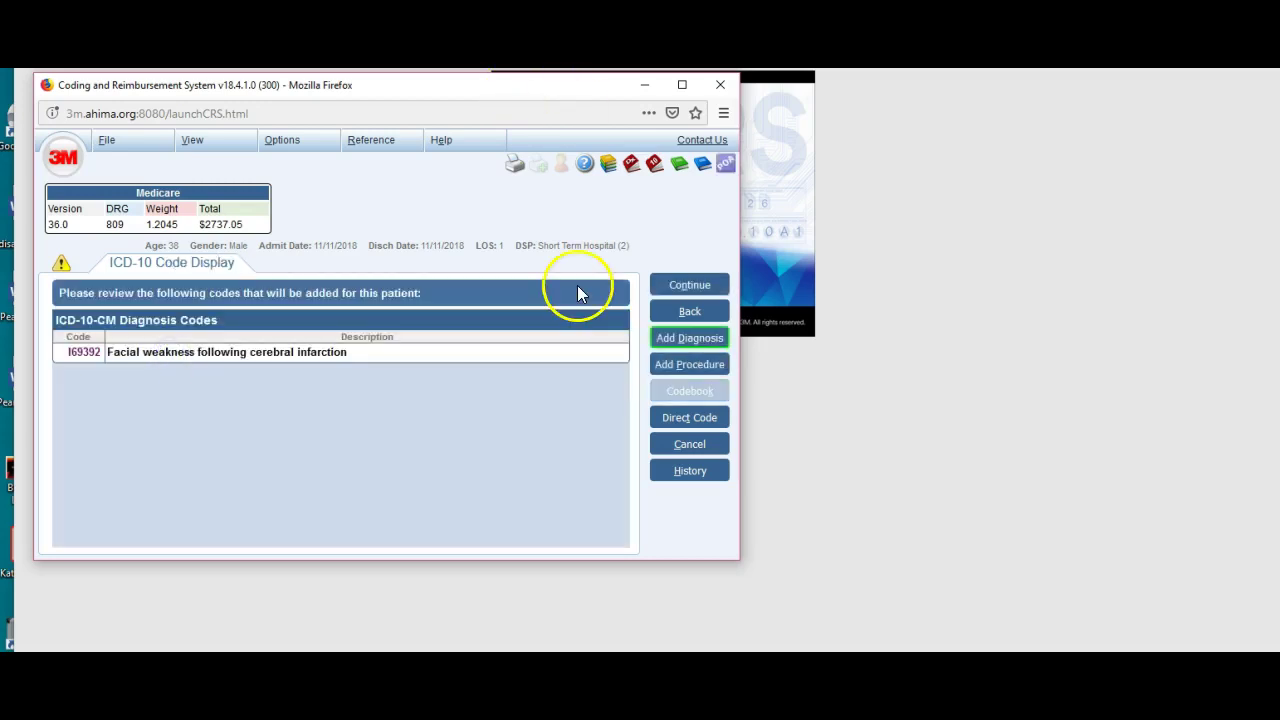
pyautogui.click(695, 338)
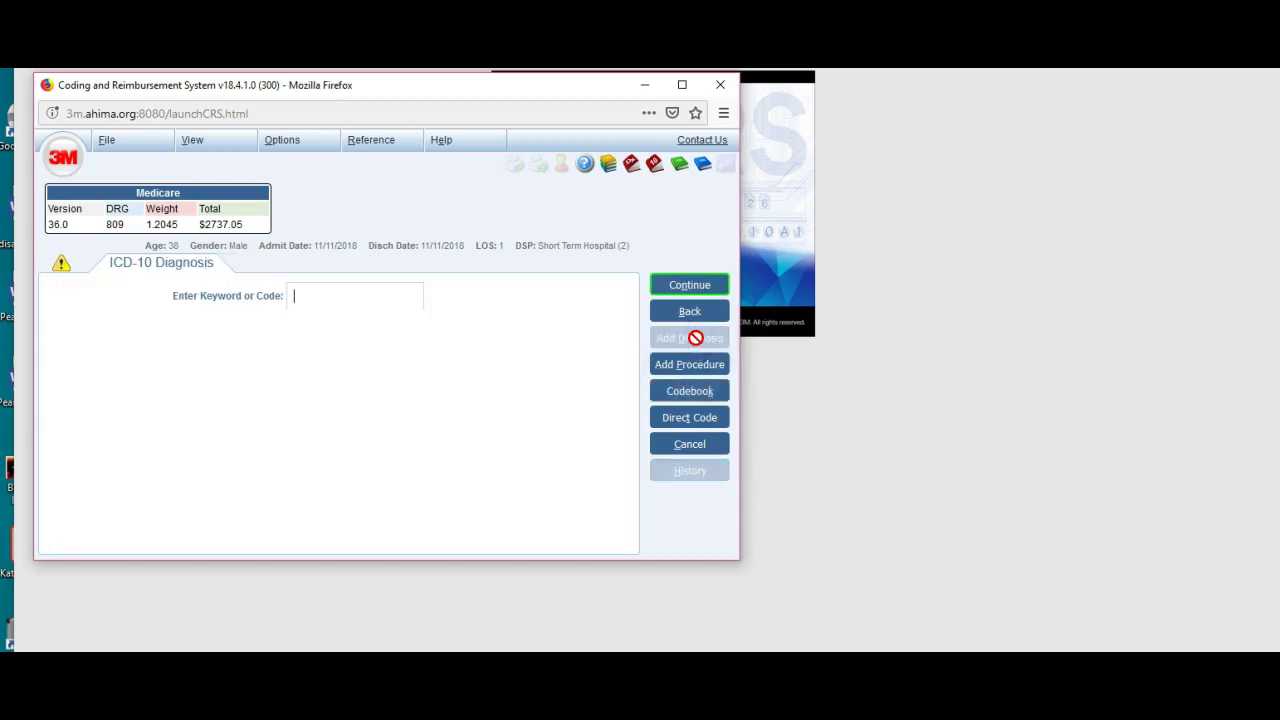
# - Correct the EPIS search to EPIL and open the epilepsy entry
pyautogui.press('Return')
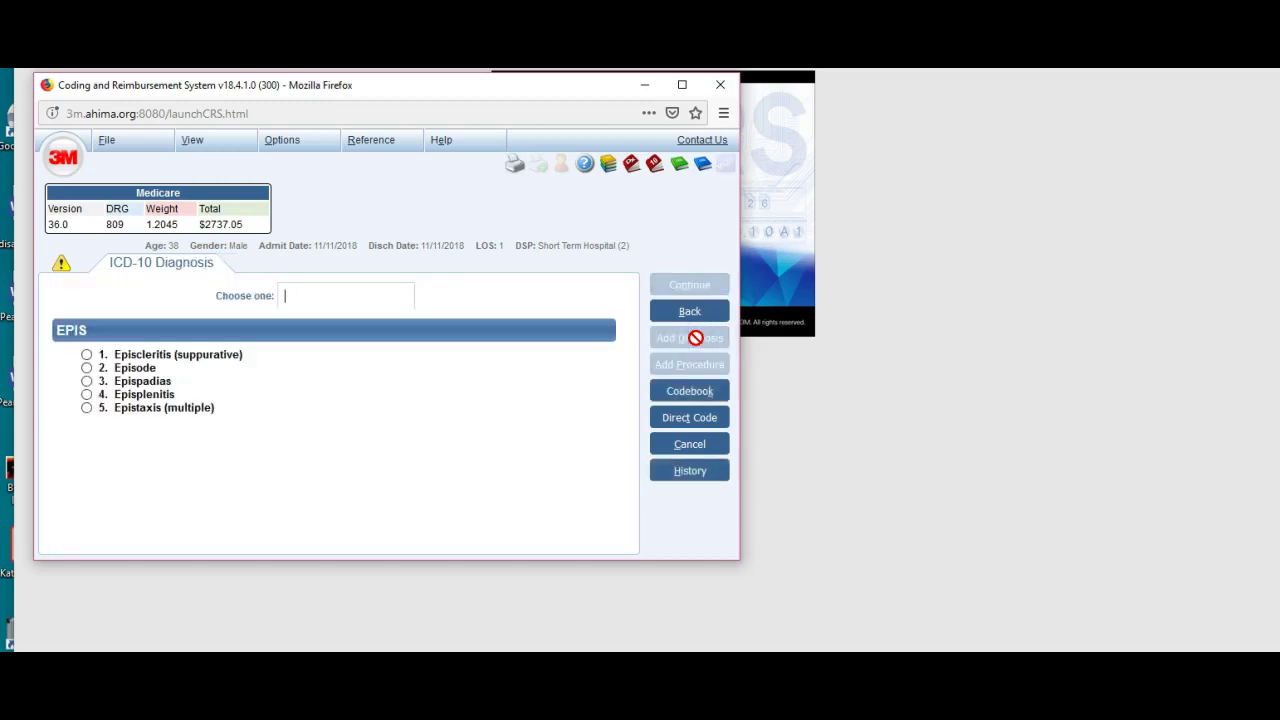
pyautogui.press('Escape')
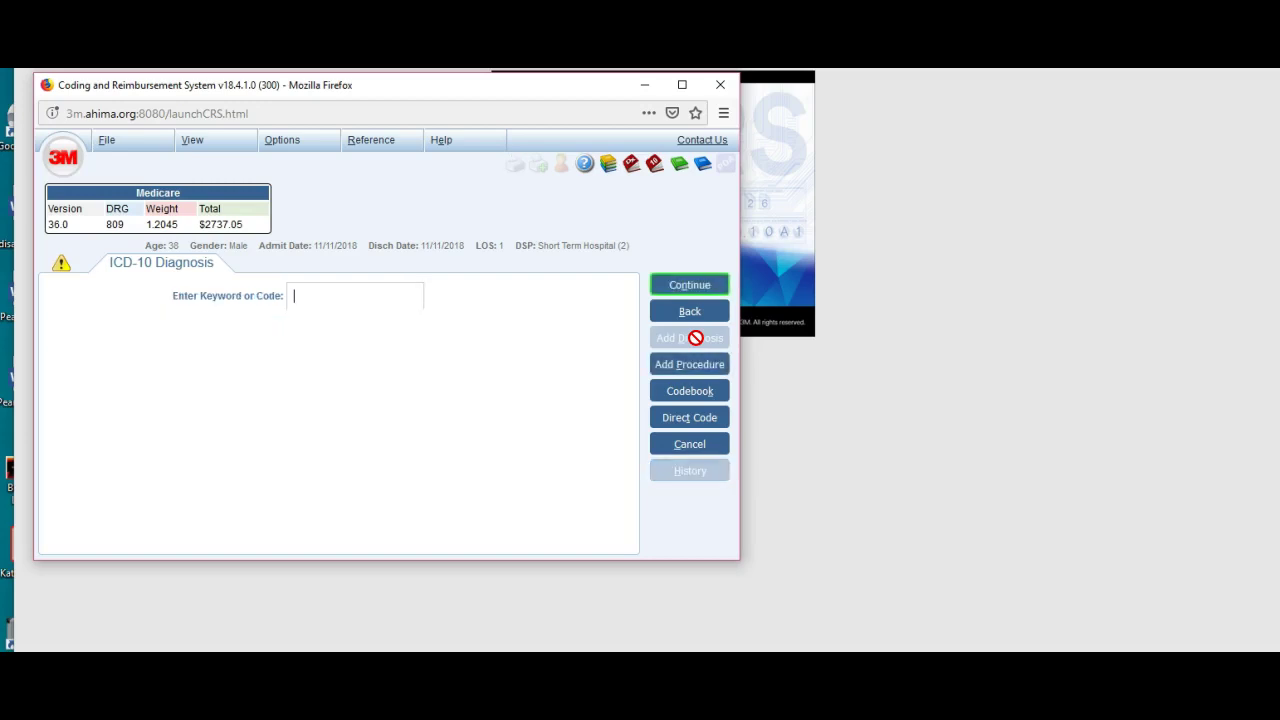
pyautogui.press('Return')
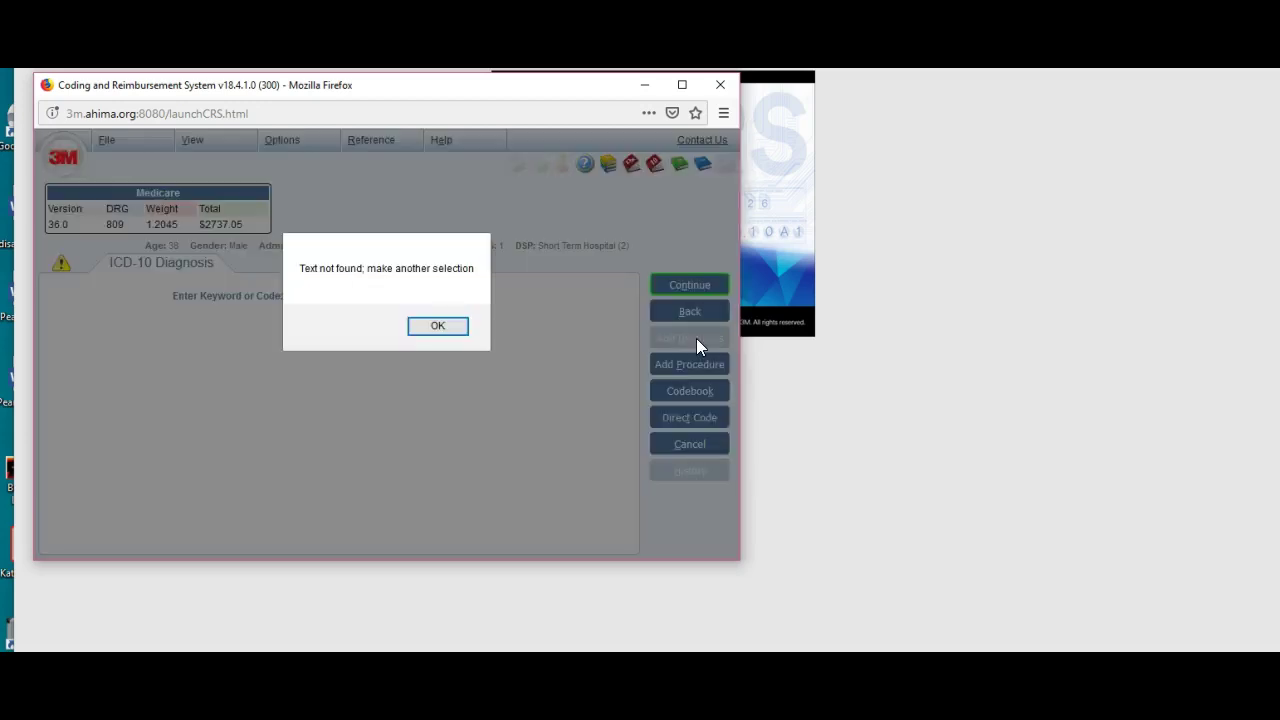
pyautogui.press('Return')
pyautogui.press('BackSpace')
pyautogui.write('PIL')
pyautogui.press('Return')
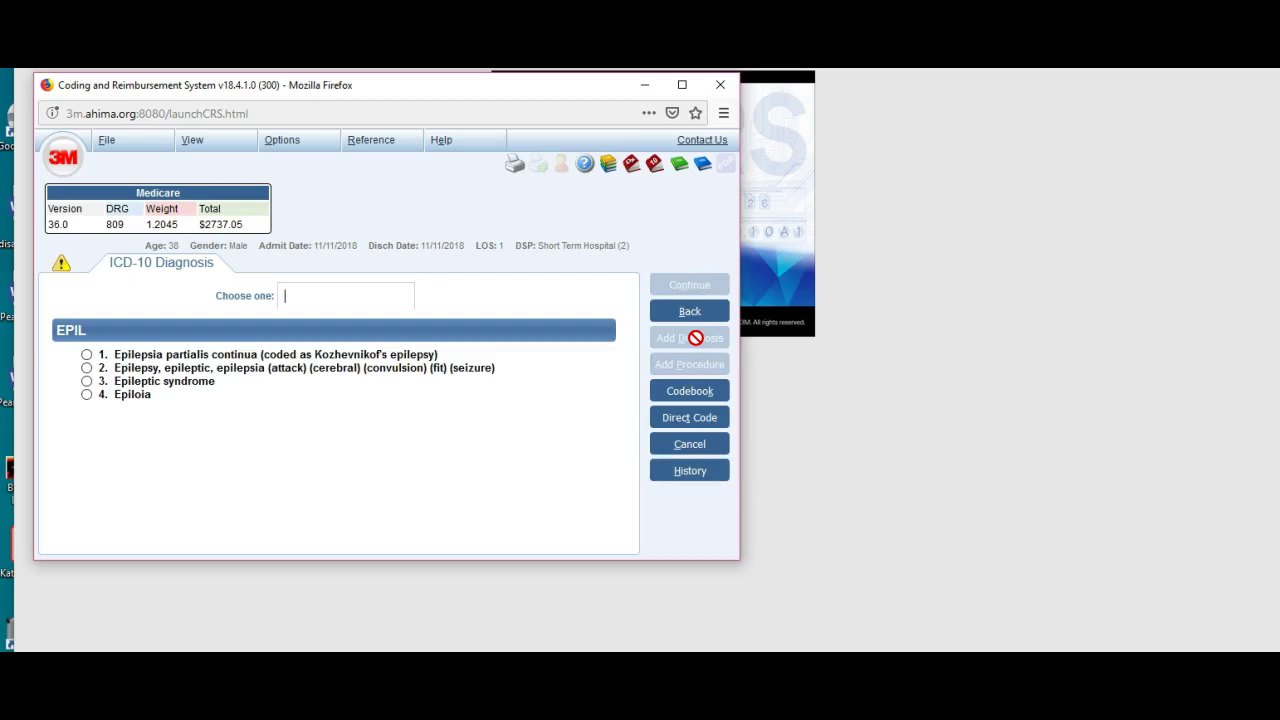
pyautogui.press('2')
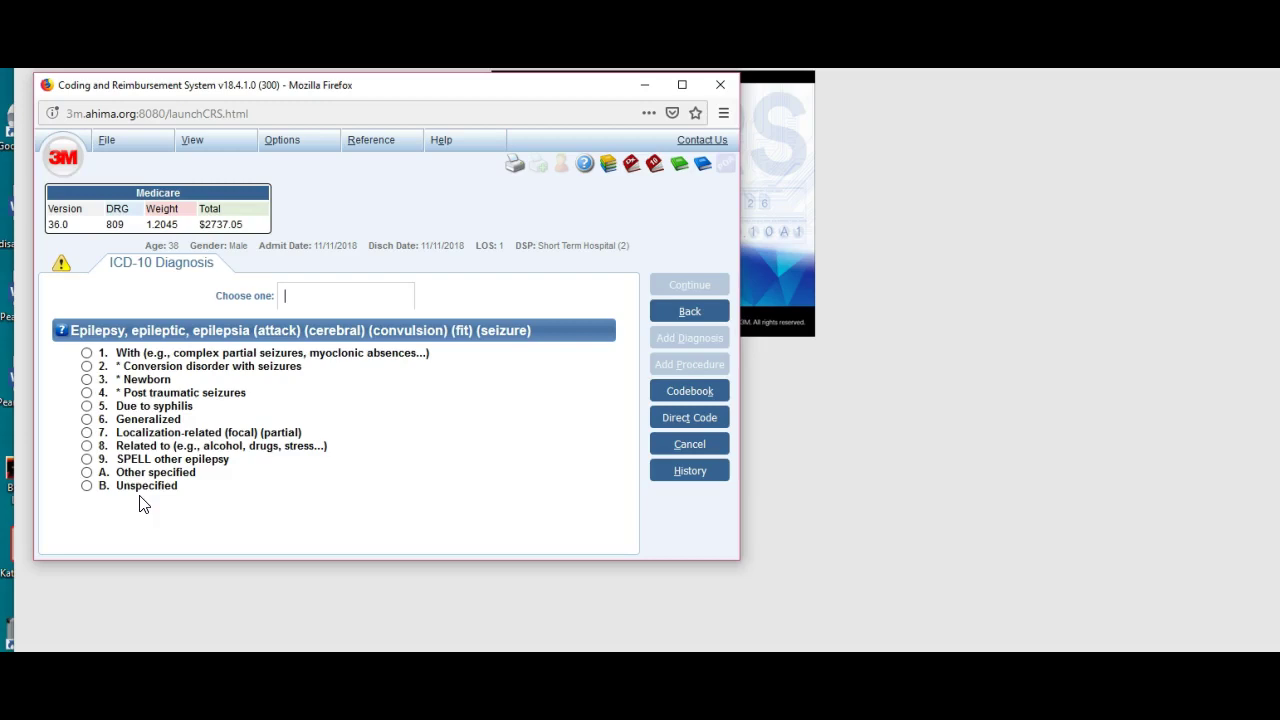
# - Code generalized epilepsy, not intractable, without status epilepticus or procedures, as G40409
pyautogui.moveTo(136, 428)
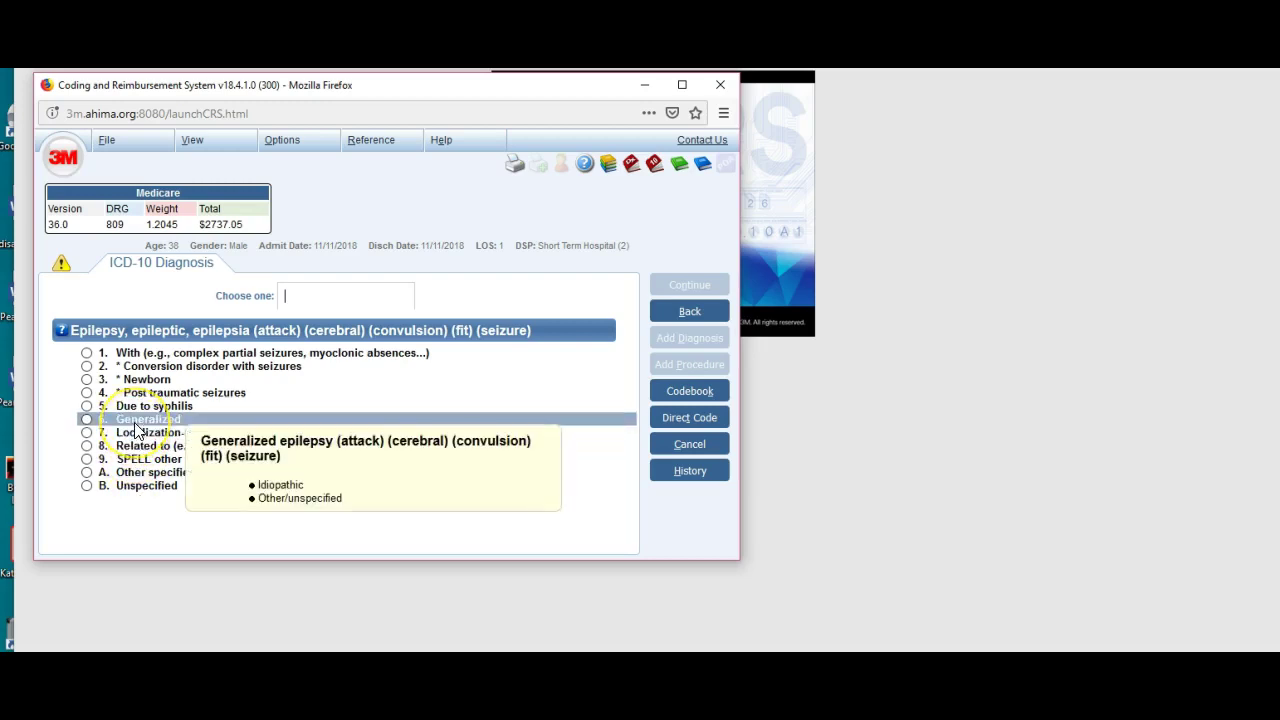
pyautogui.click(136, 428)
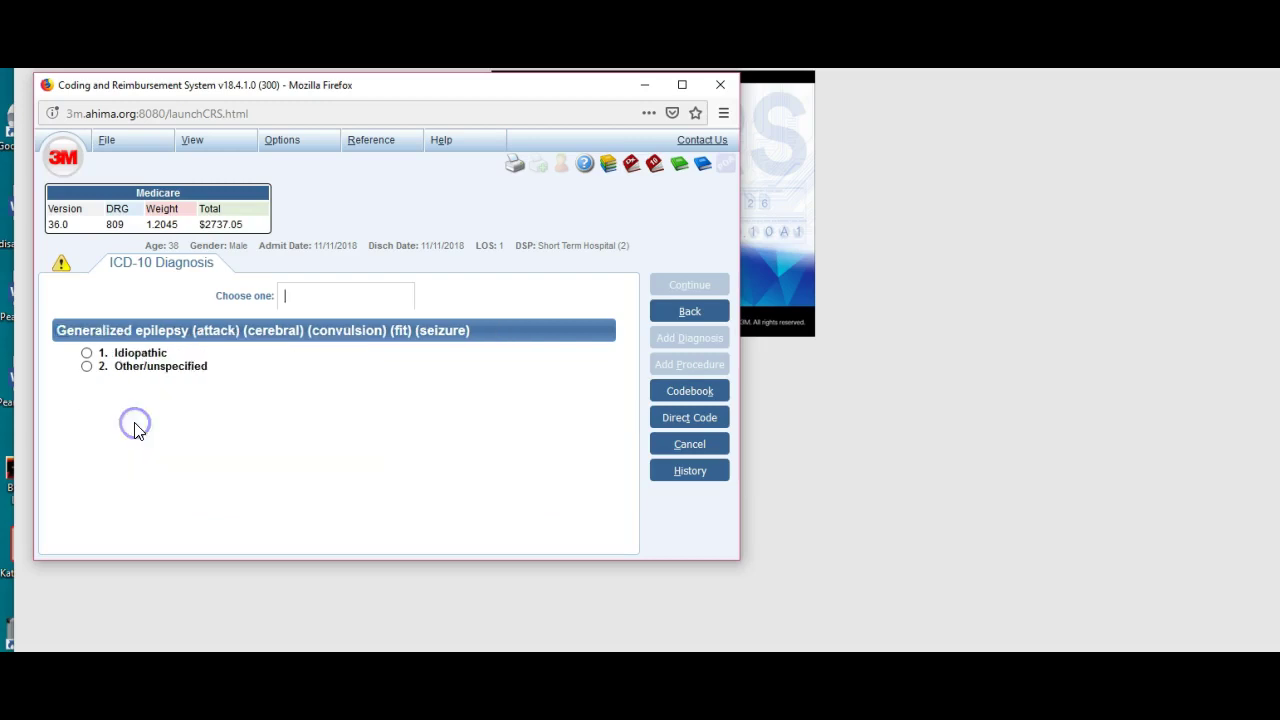
pyautogui.click(134, 365)
pyautogui.click(134, 365)
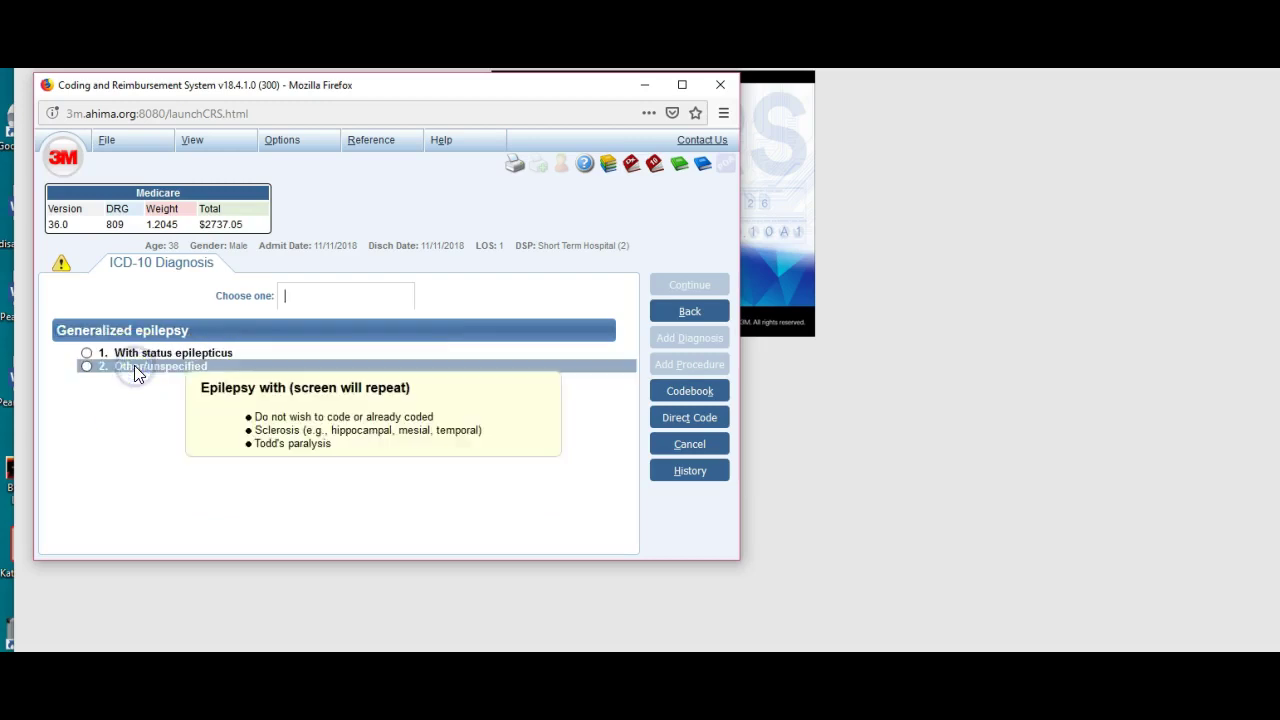
pyautogui.click(134, 366)
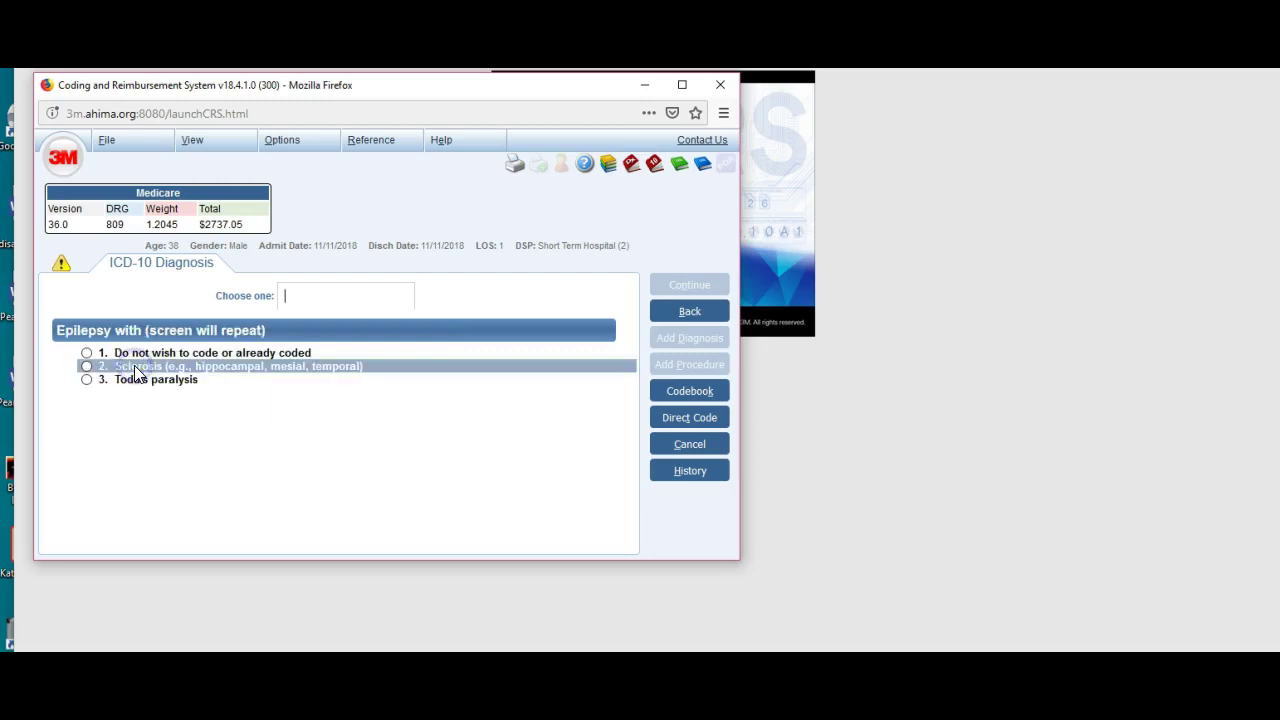
pyautogui.click(133, 355)
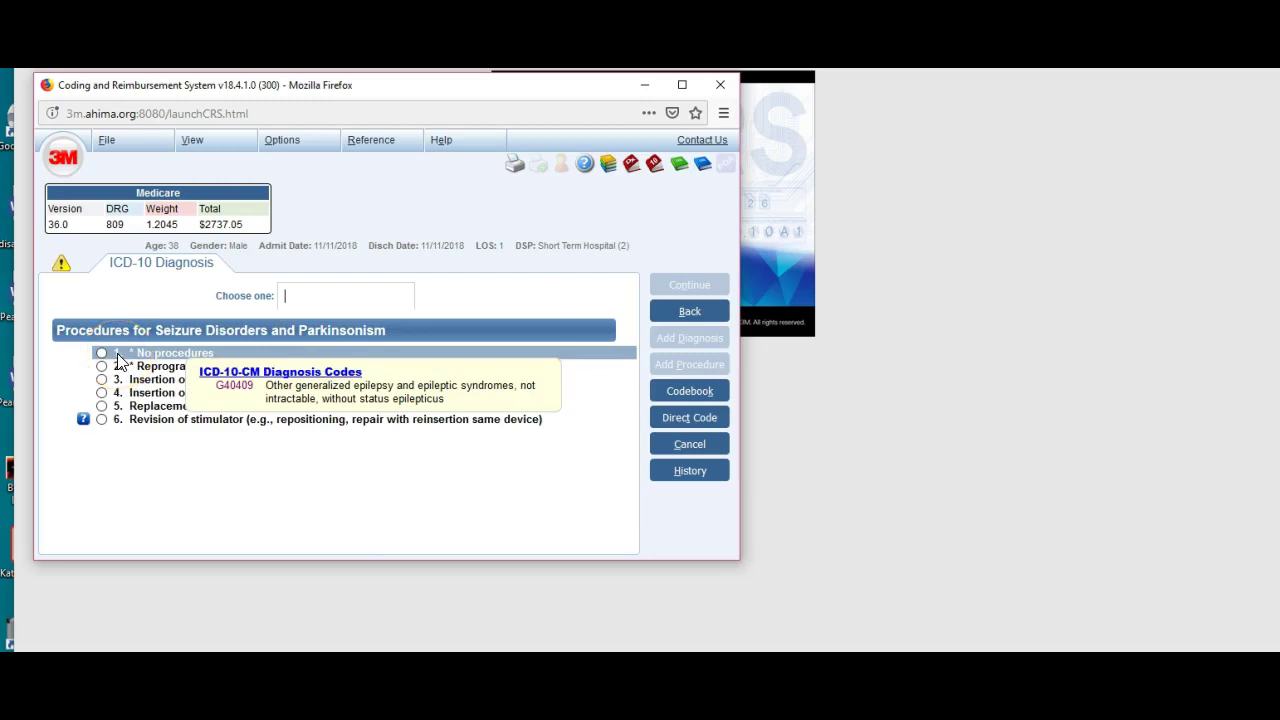
pyautogui.click(117, 358)
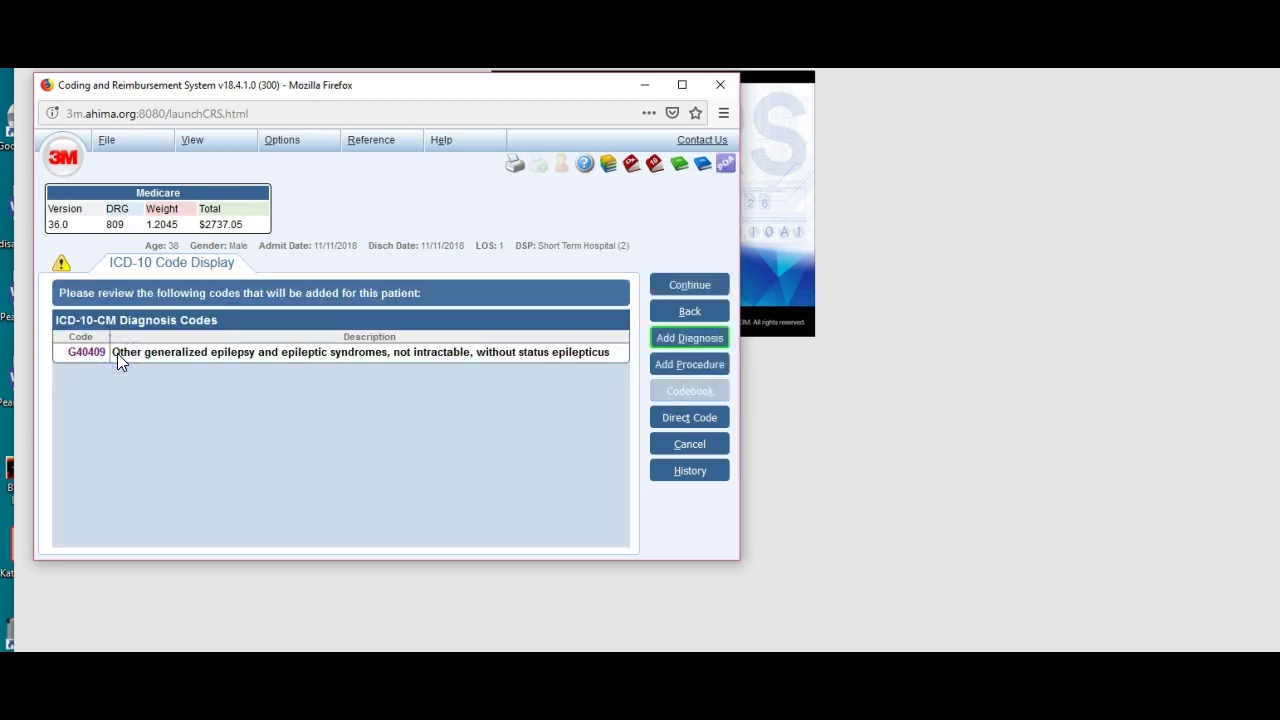
pyautogui.click(697, 343)
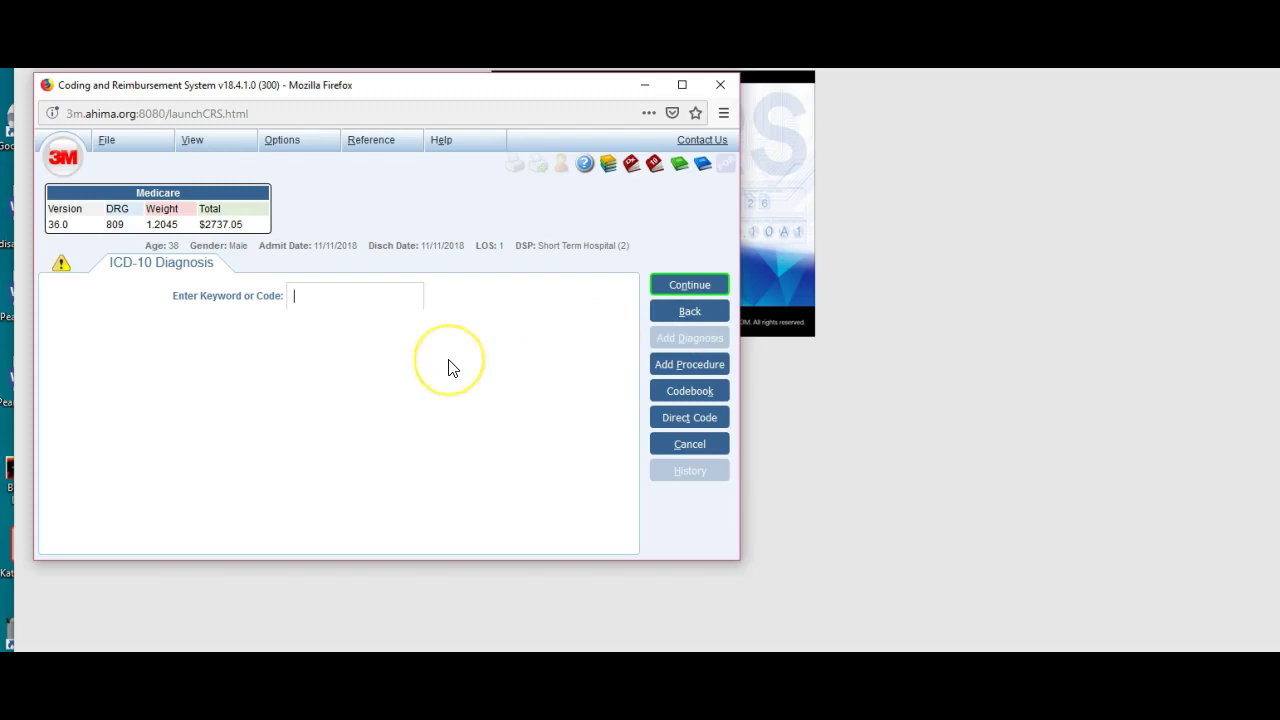
# - Search DM and code type 1 diabetes with no complication as E109
pyautogui.write('DM')
pyautogui.press('Return')
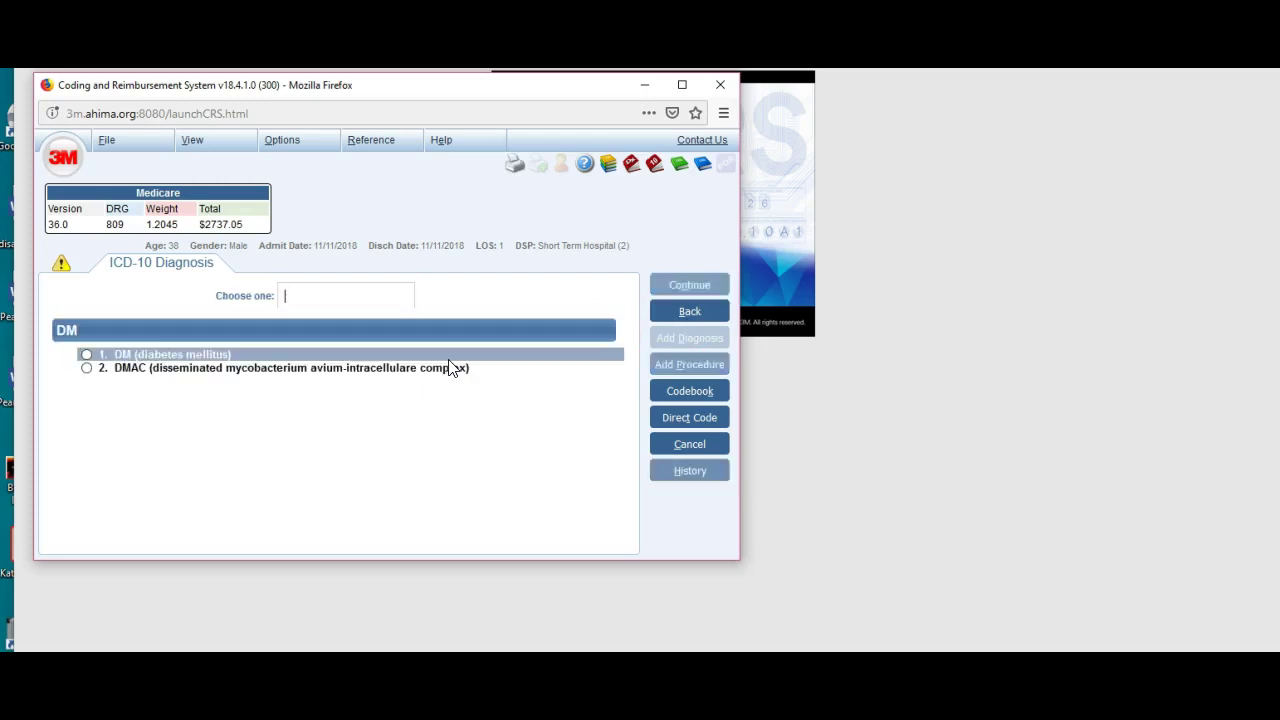
pyautogui.click(165, 357)
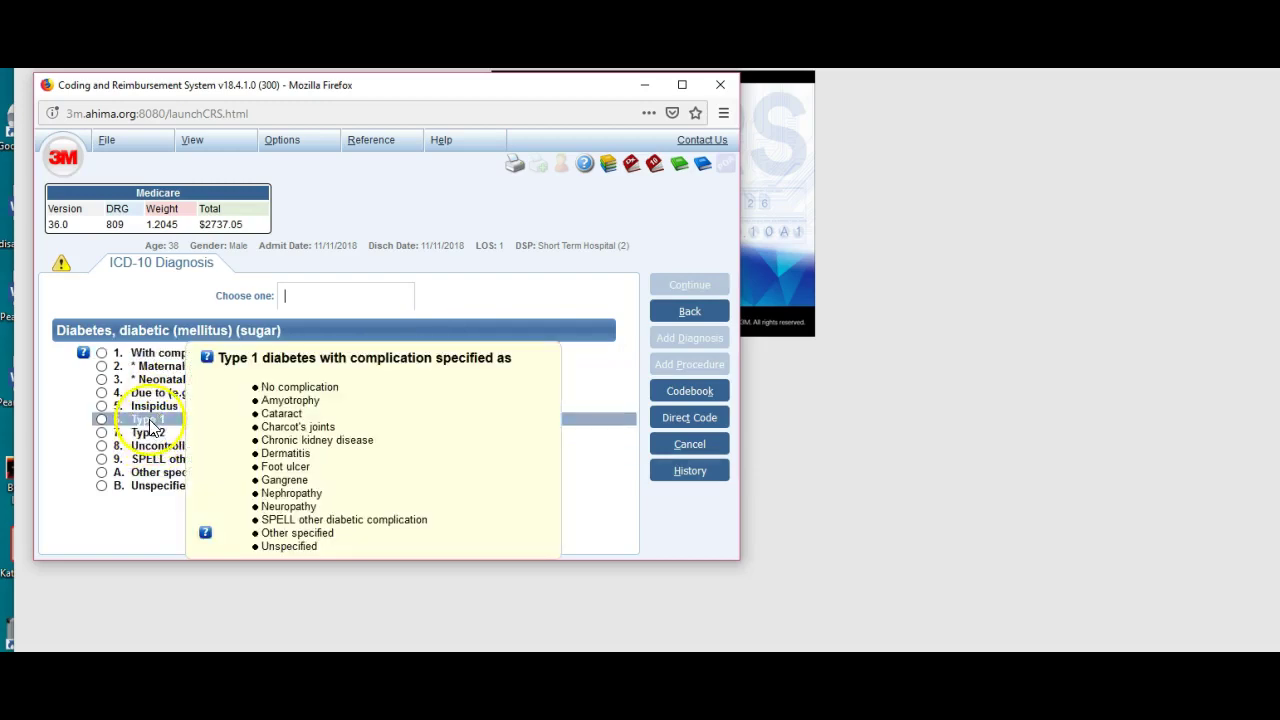
pyautogui.click(150, 421)
pyautogui.click(128, 354)
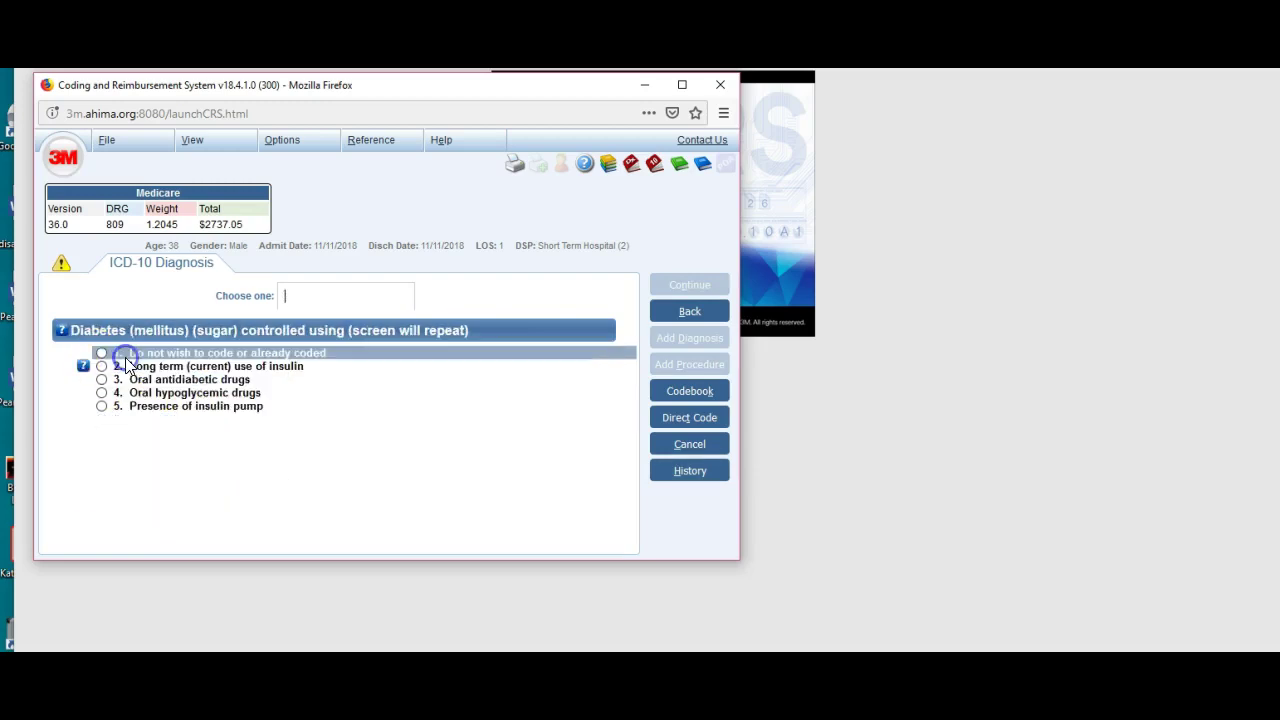
pyautogui.click(128, 354)
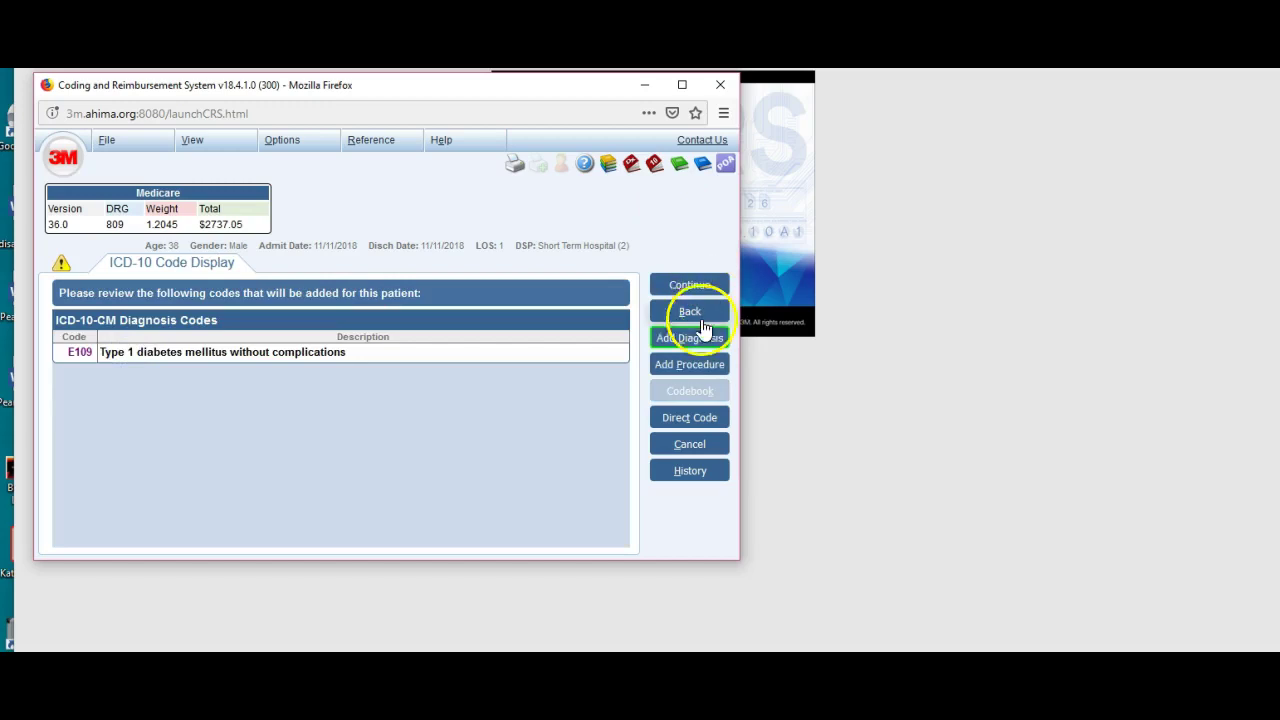
pyautogui.click(694, 340)
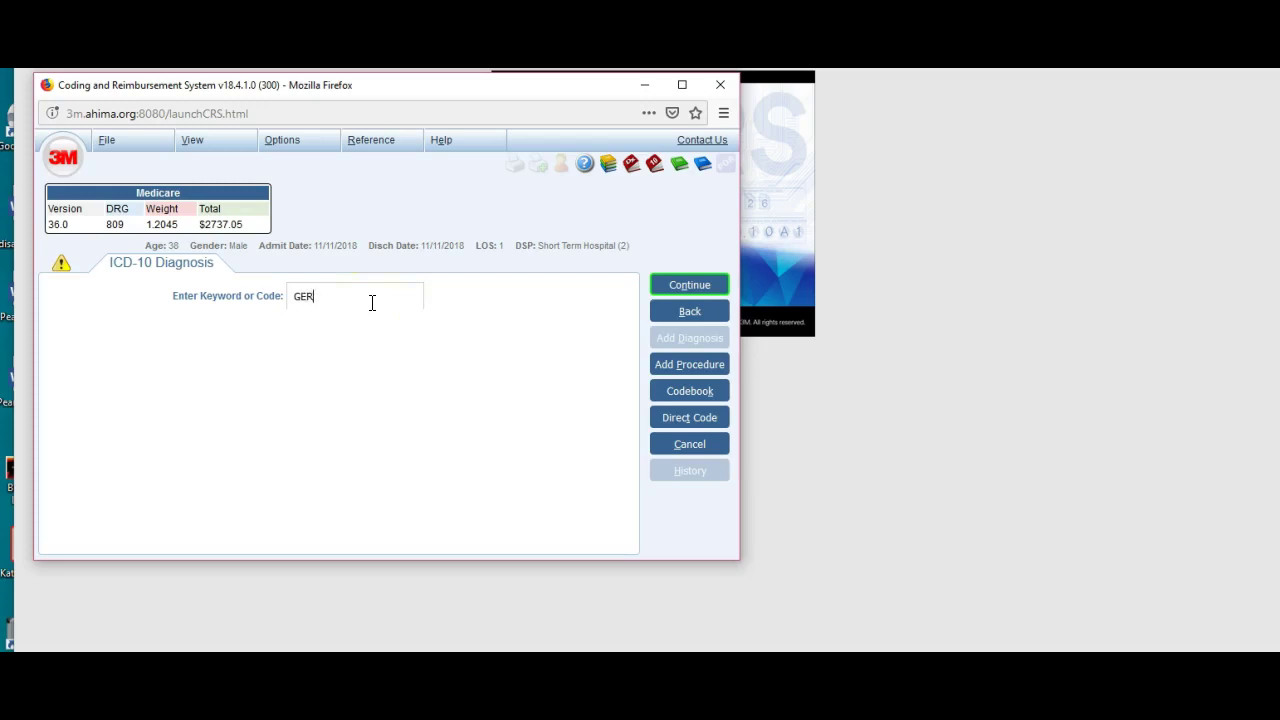
# - Code GERD as other/unspecified, no hiatal hernia, no procedures, yielding K219
pyautogui.press('Return')
pyautogui.click(309, 355)
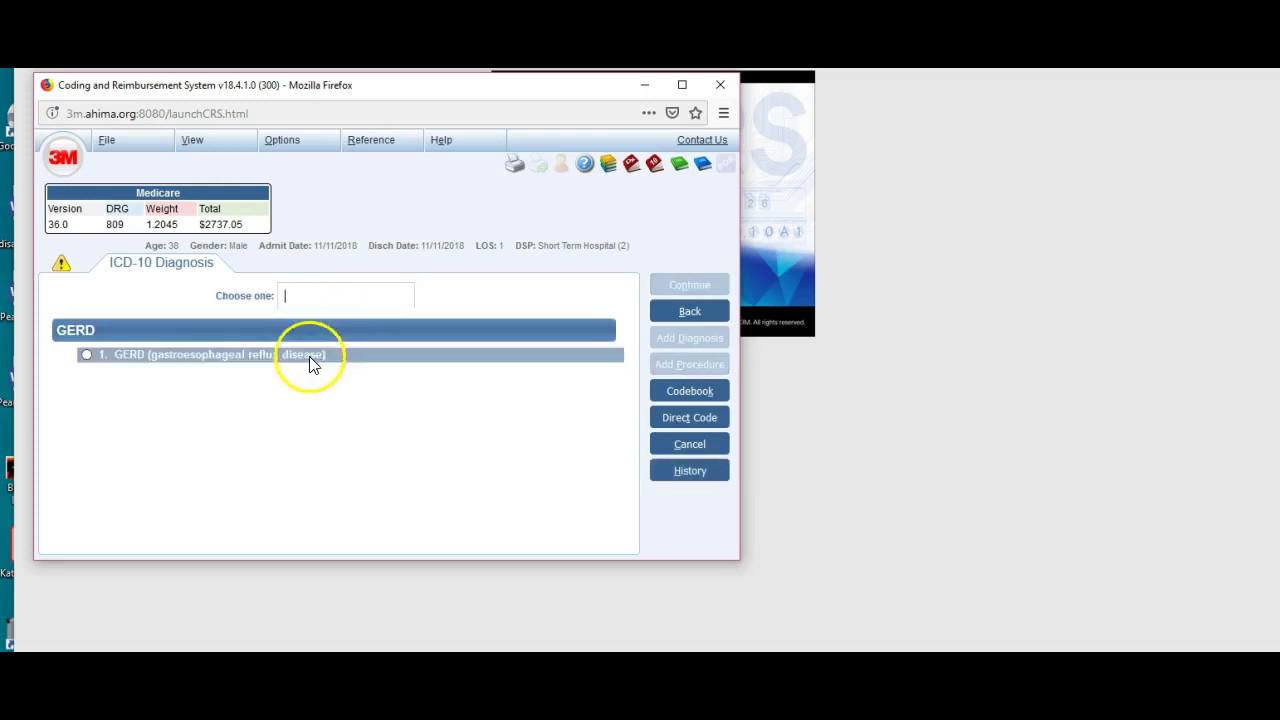
pyautogui.click(135, 381)
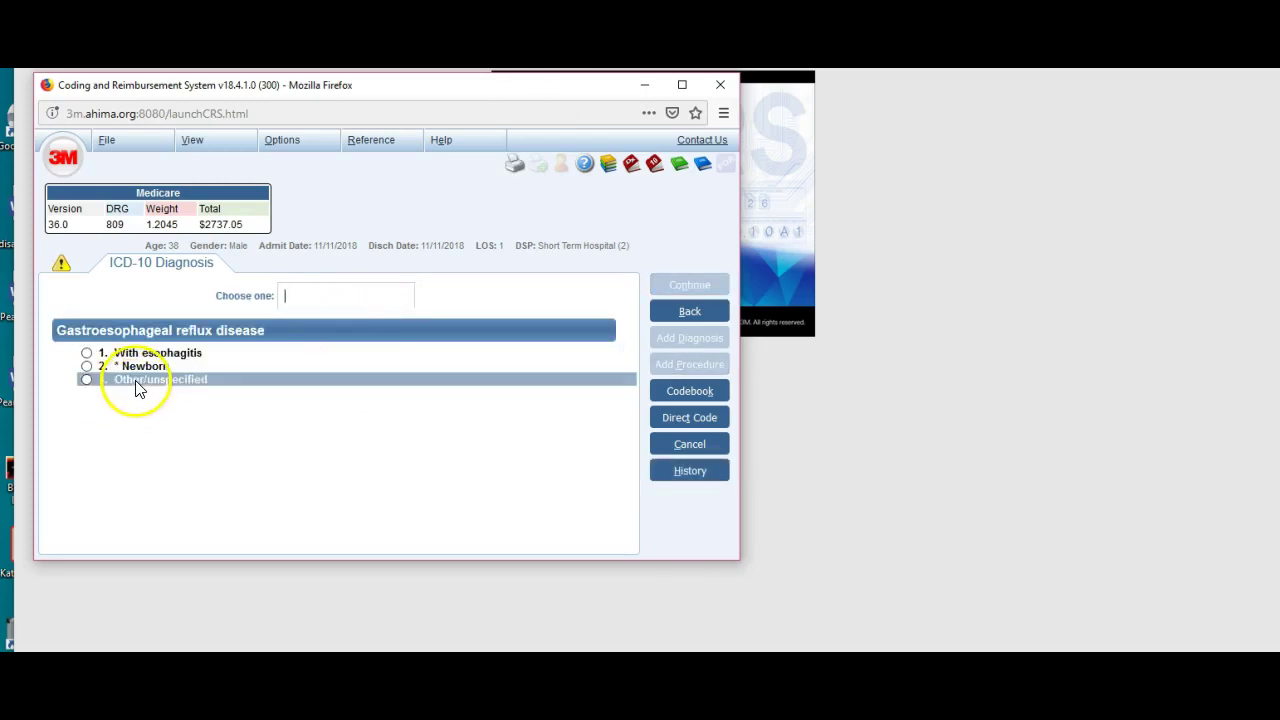
pyautogui.click(86, 381)
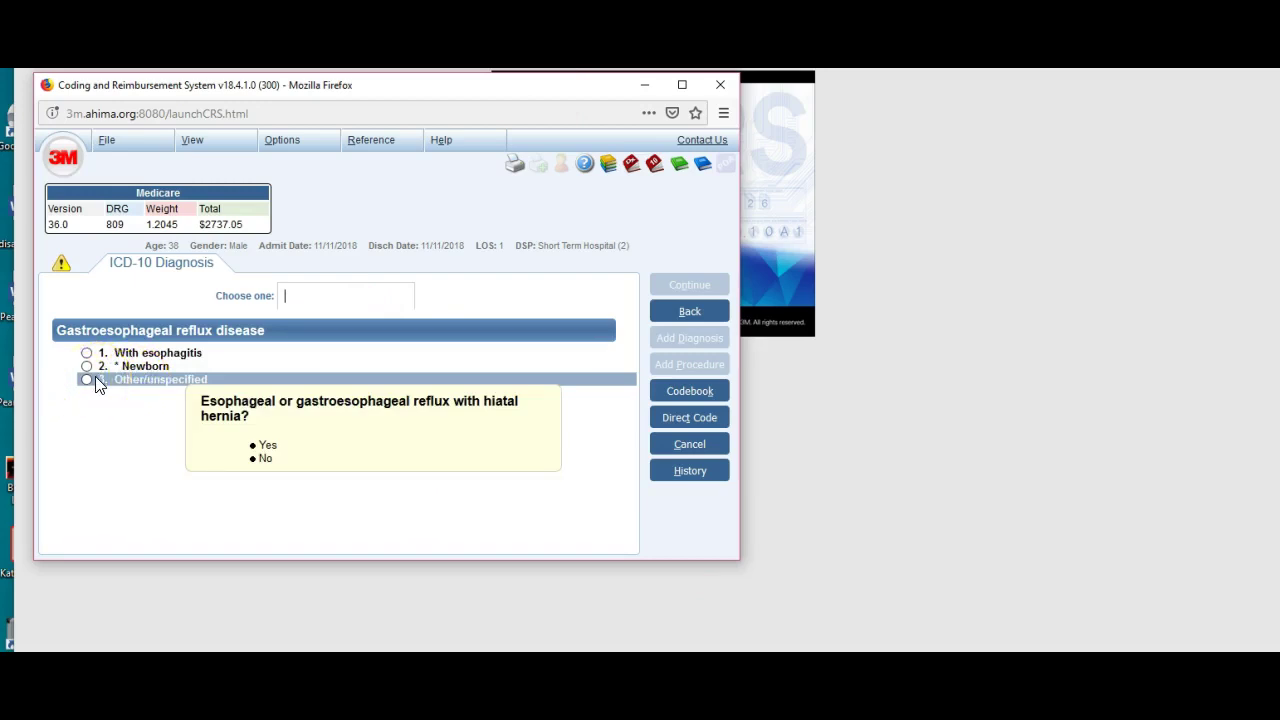
pyautogui.click(87, 380)
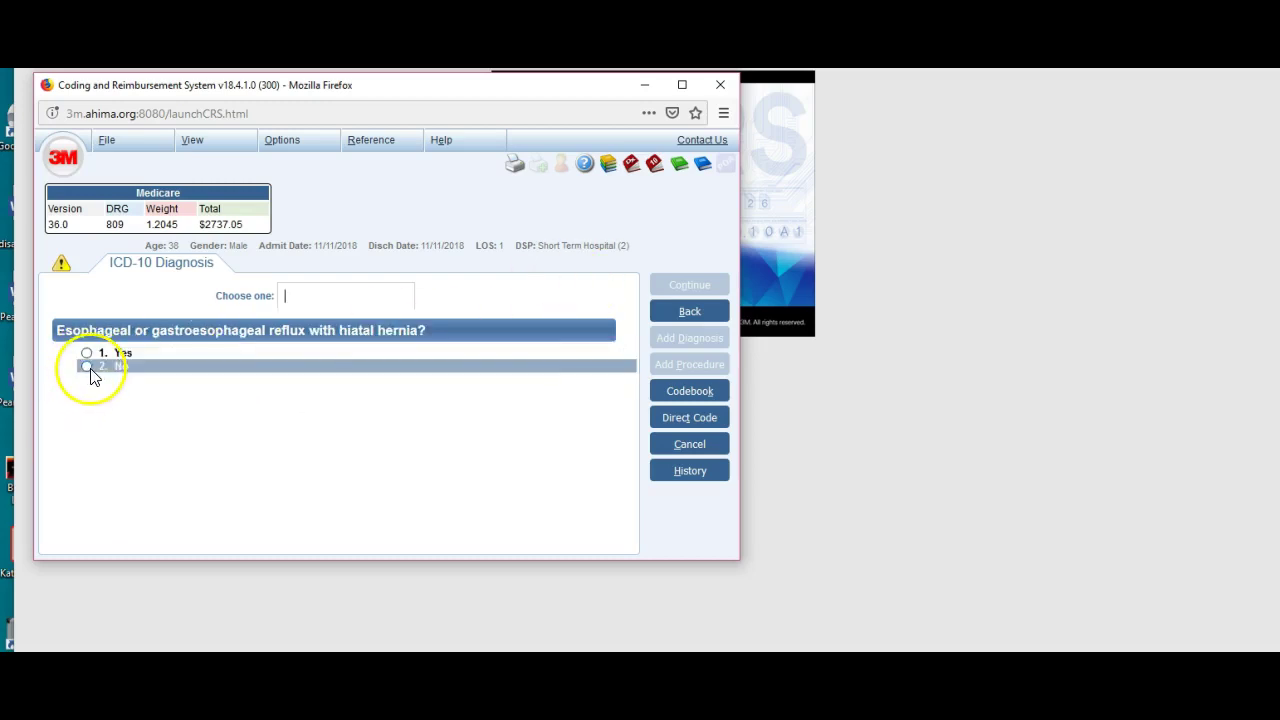
pyautogui.click(89, 368)
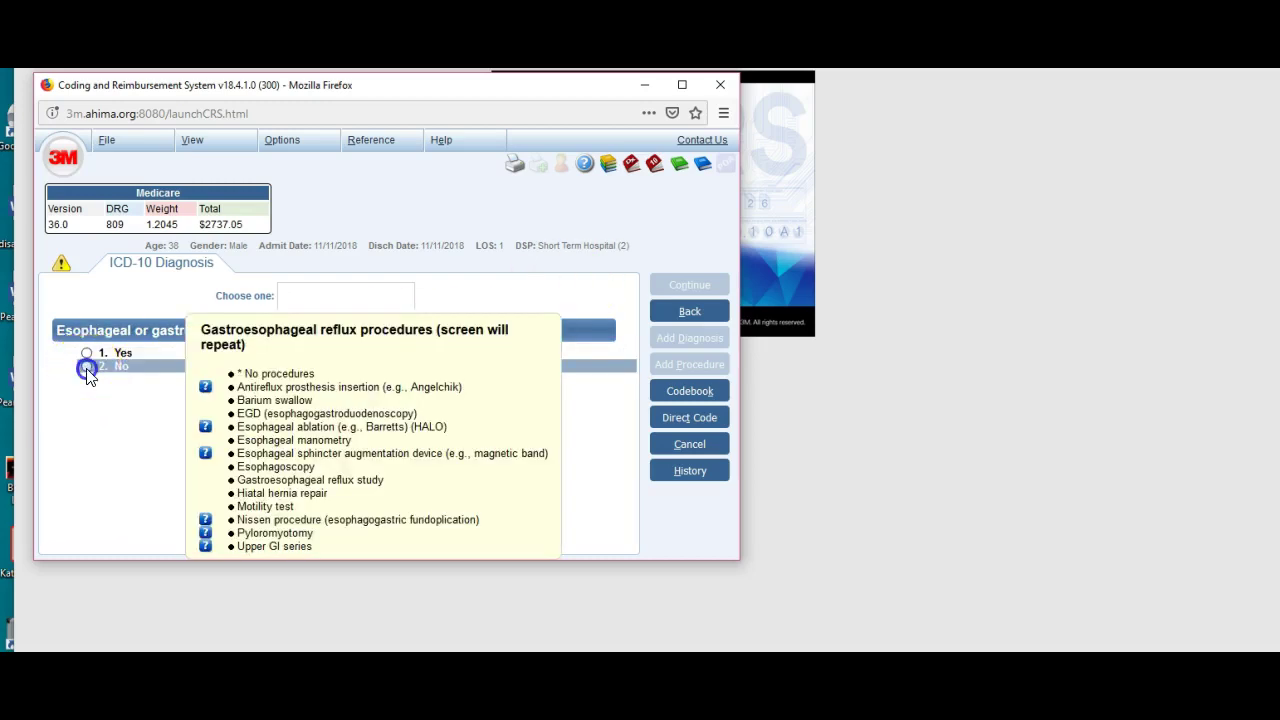
pyautogui.click(101, 354)
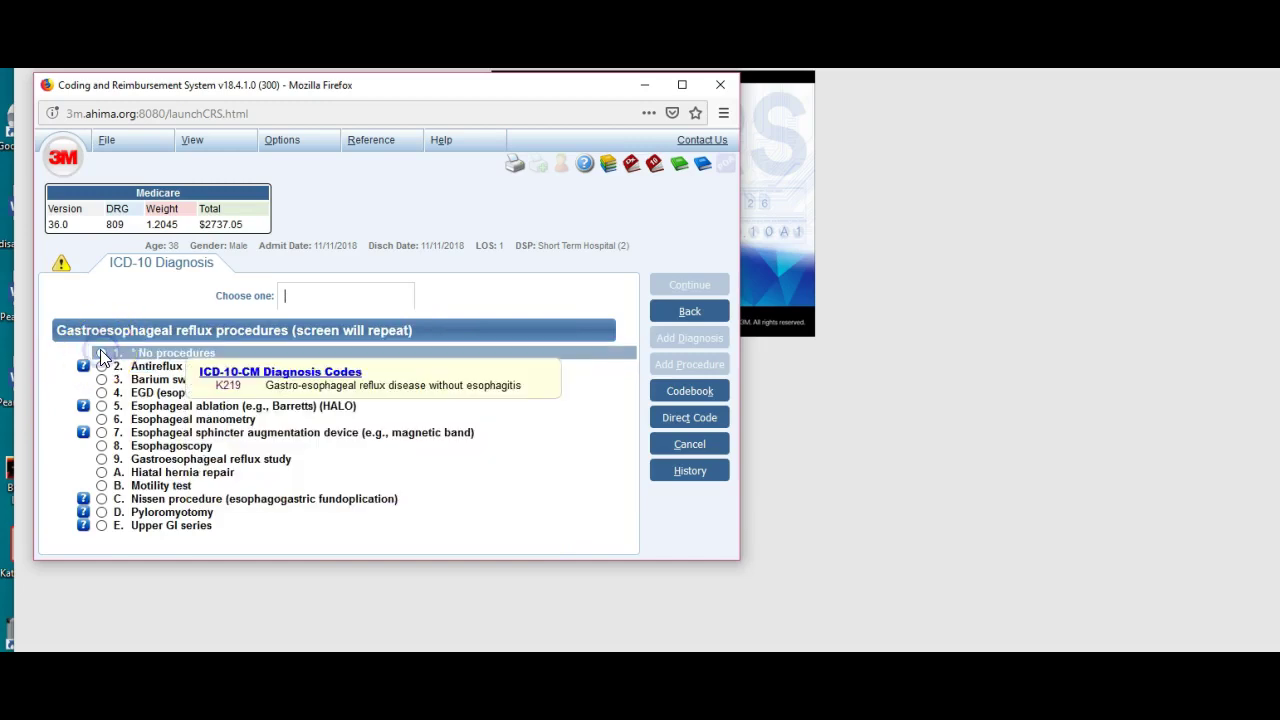
pyautogui.click(101, 354)
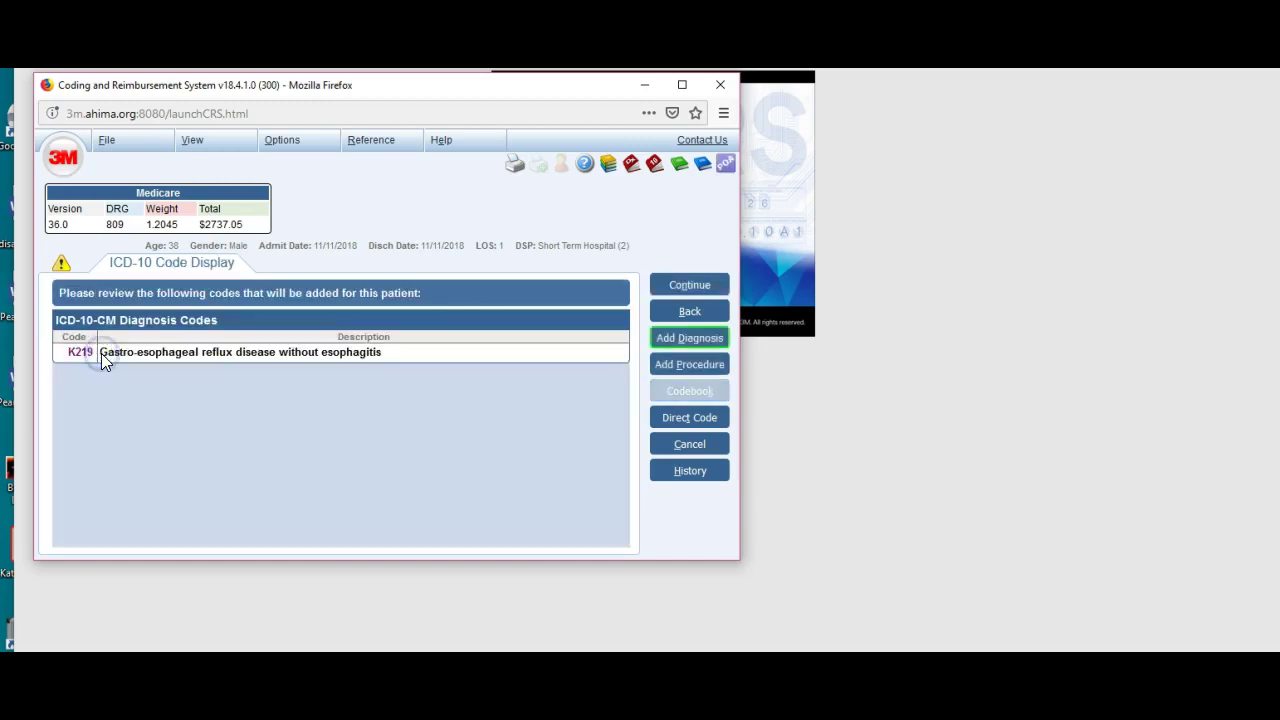
pyautogui.click(700, 338)
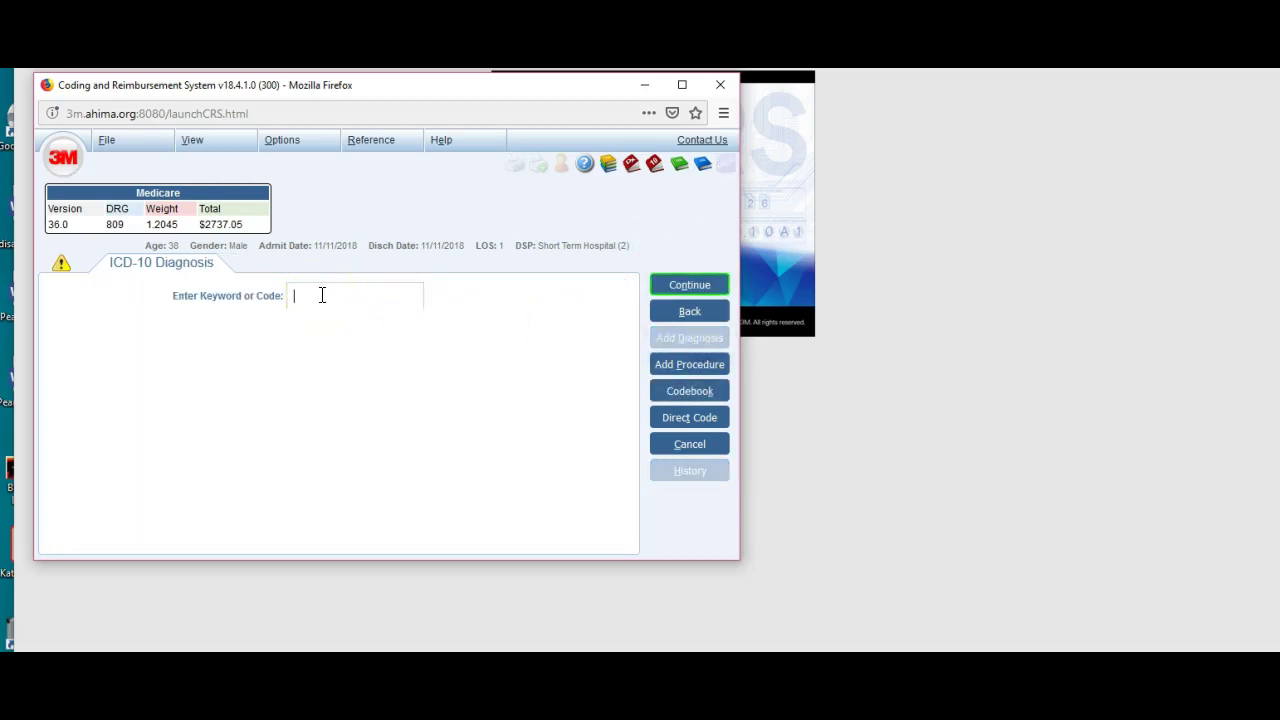
# - Search AFT and code other/unspecified aftercare as Z5189, then return to the summary
pyautogui.press('Return')
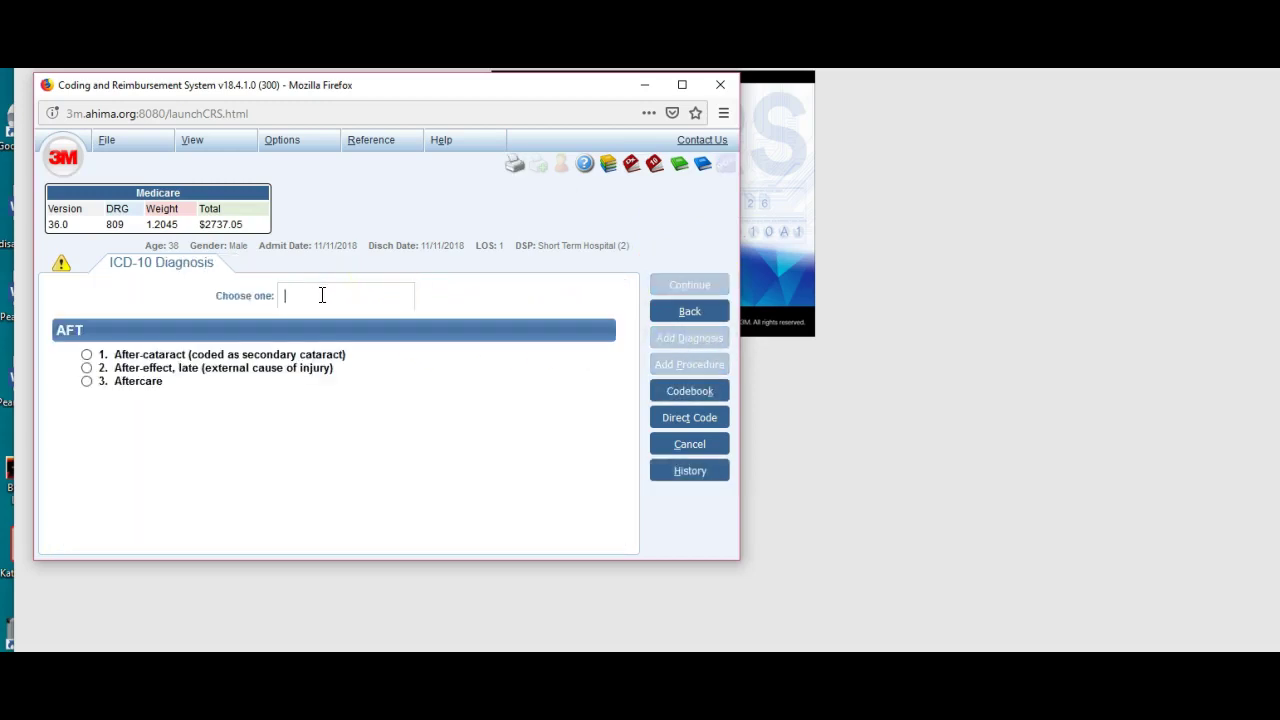
pyautogui.press('Return')
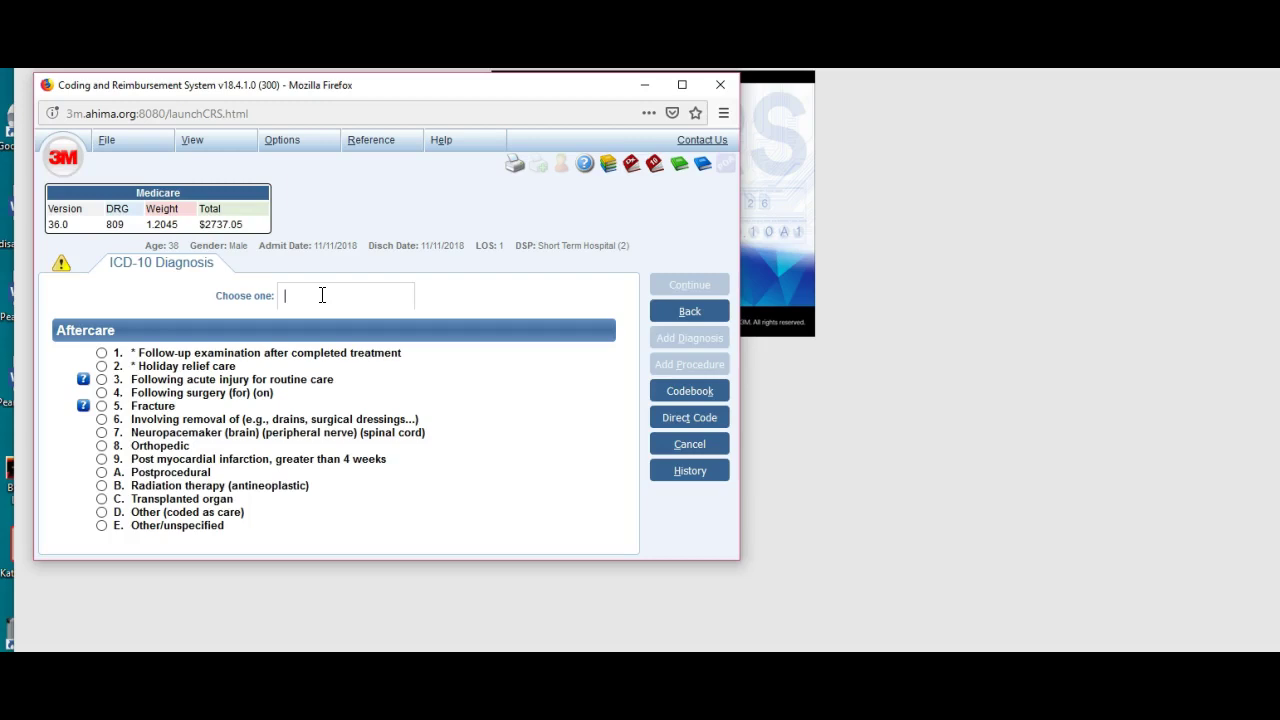
pyautogui.write('e')
pyautogui.press('Return')
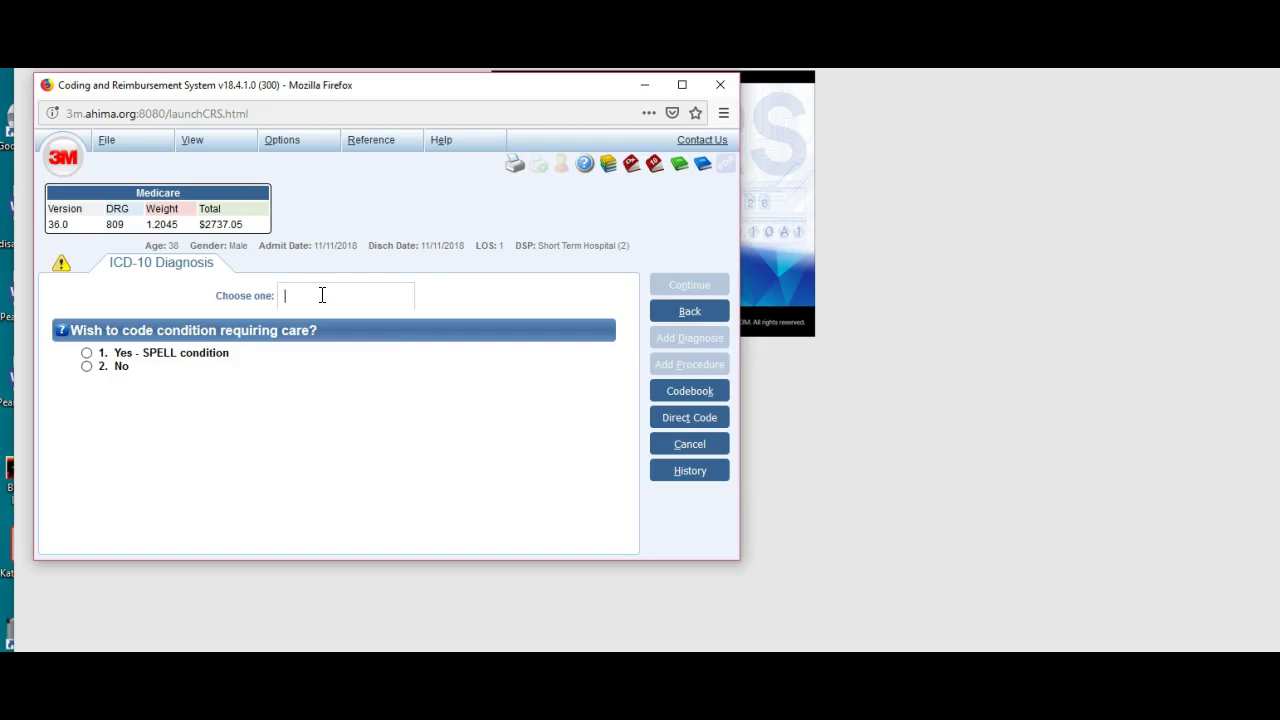
pyautogui.write('2')
pyautogui.press('Return')
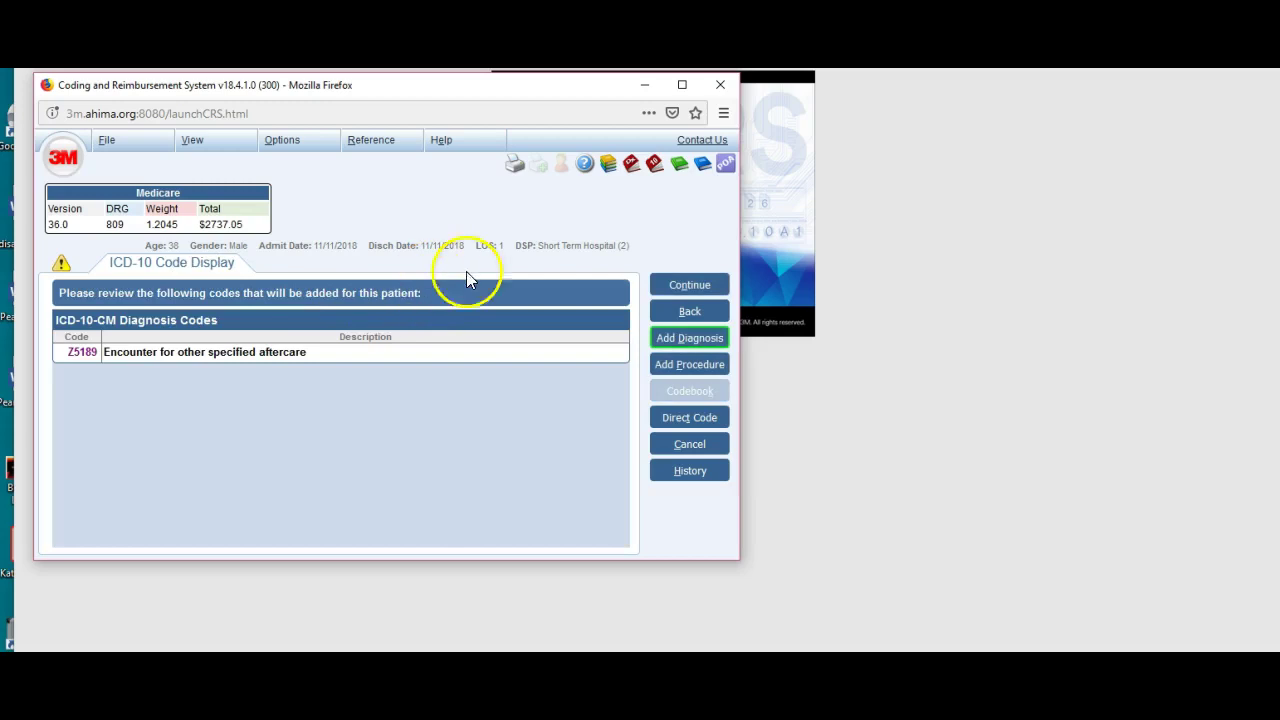
pyautogui.click(690, 286)
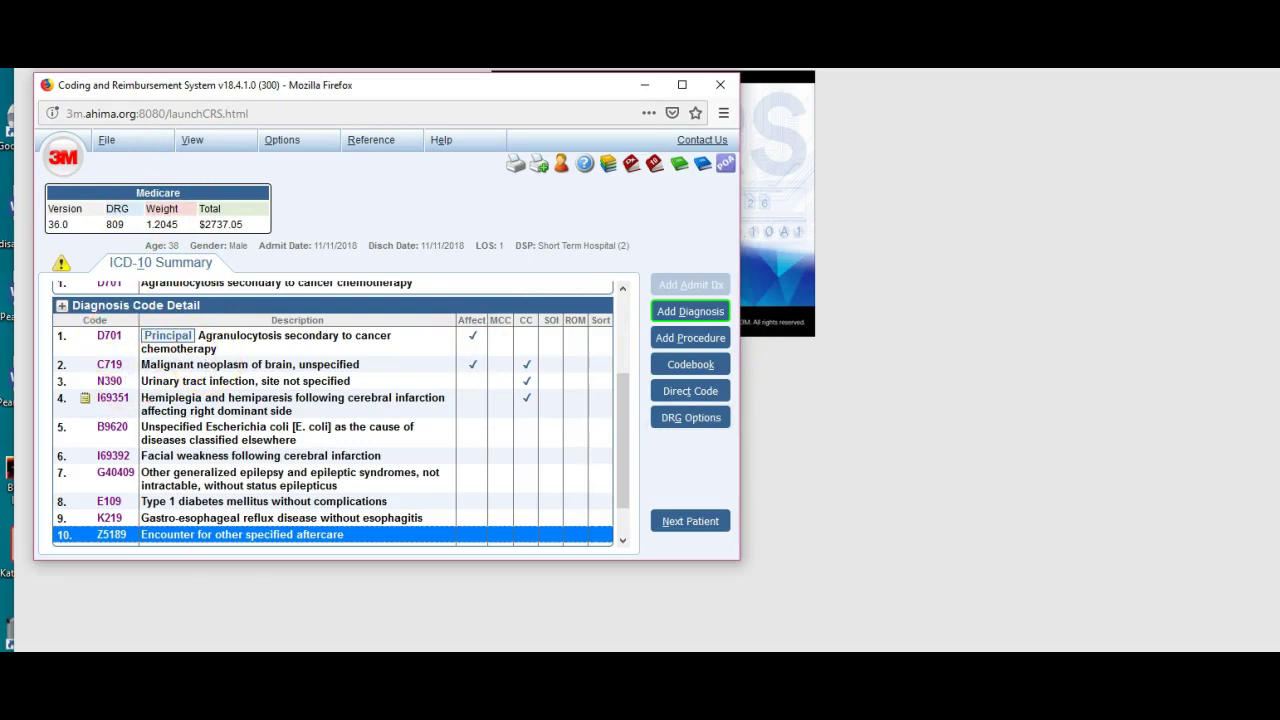
# - Open the context menu for principal diagnosis D701 in the ICD-10 Summary
pyautogui.rightClick(121, 336)
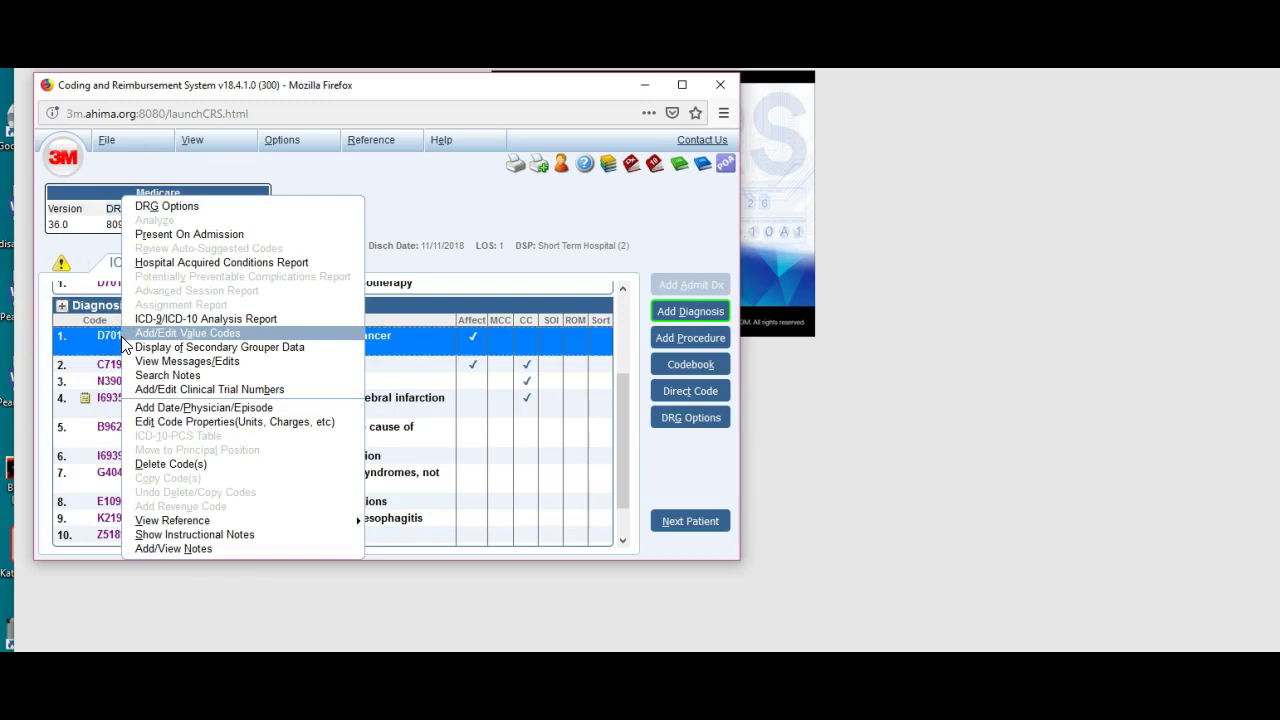
# - Give D701, C719, N390, I69351, B9620, I69392, G40409, E109 and K219 POA indicator Y
pyautogui.click(169, 233)
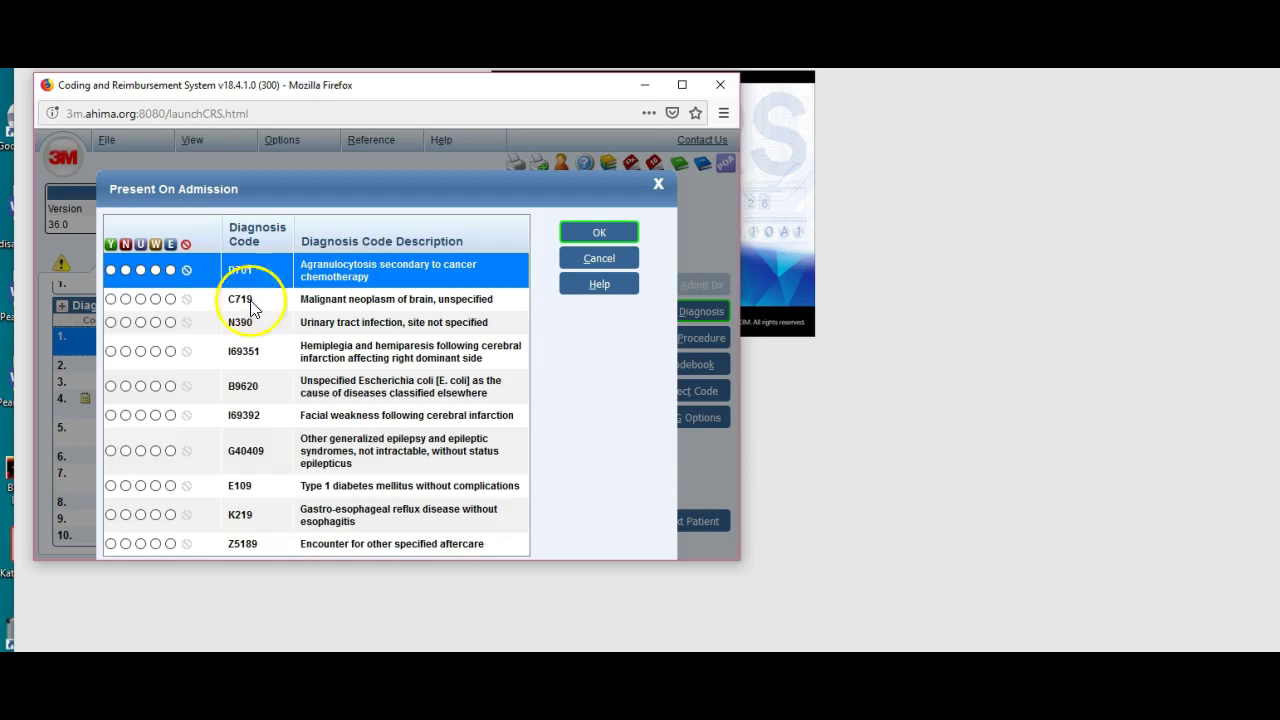
pyautogui.click(110, 269)
pyautogui.click(110, 299)
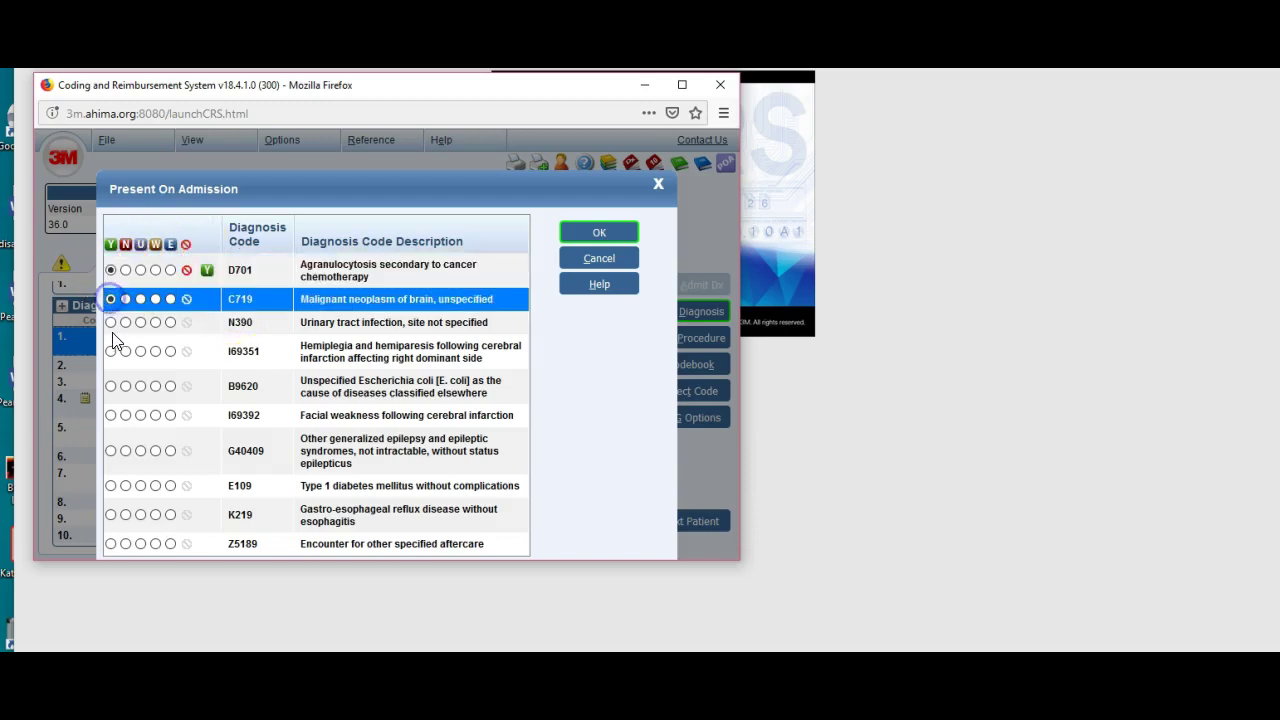
pyautogui.click(110, 322)
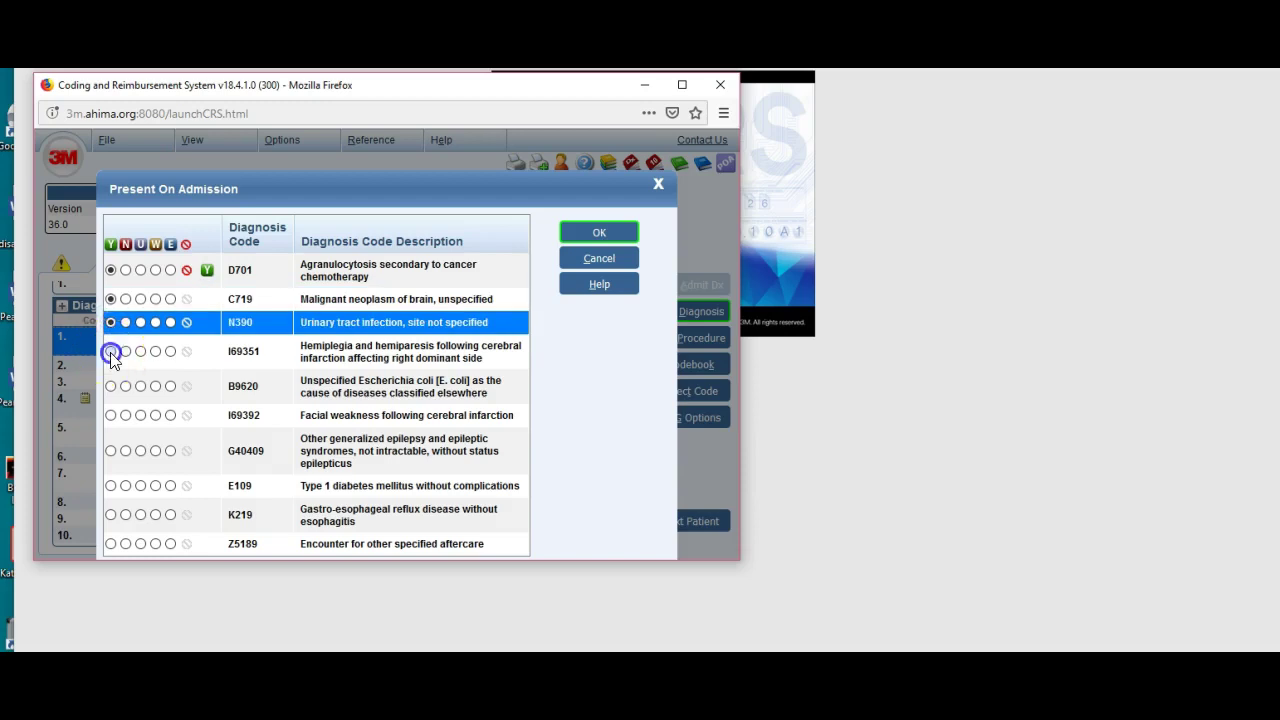
pyautogui.click(111, 351)
pyautogui.click(111, 386)
pyautogui.click(111, 415)
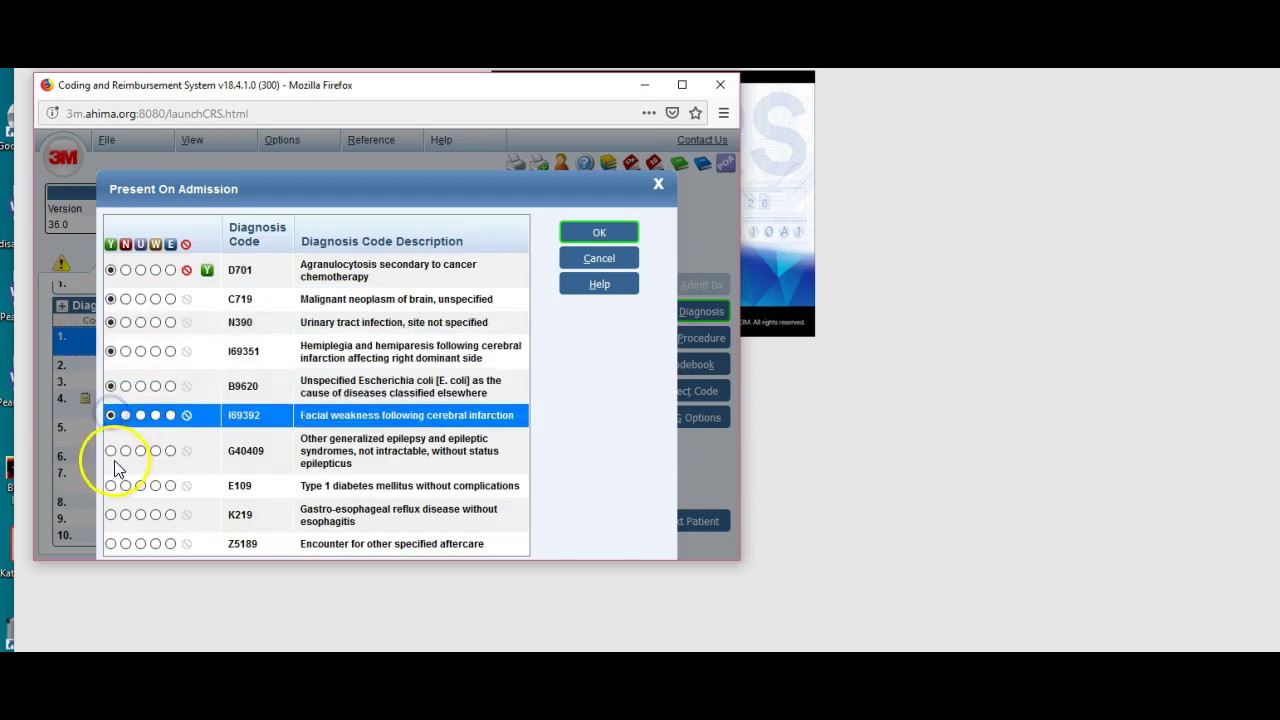
pyautogui.click(111, 451)
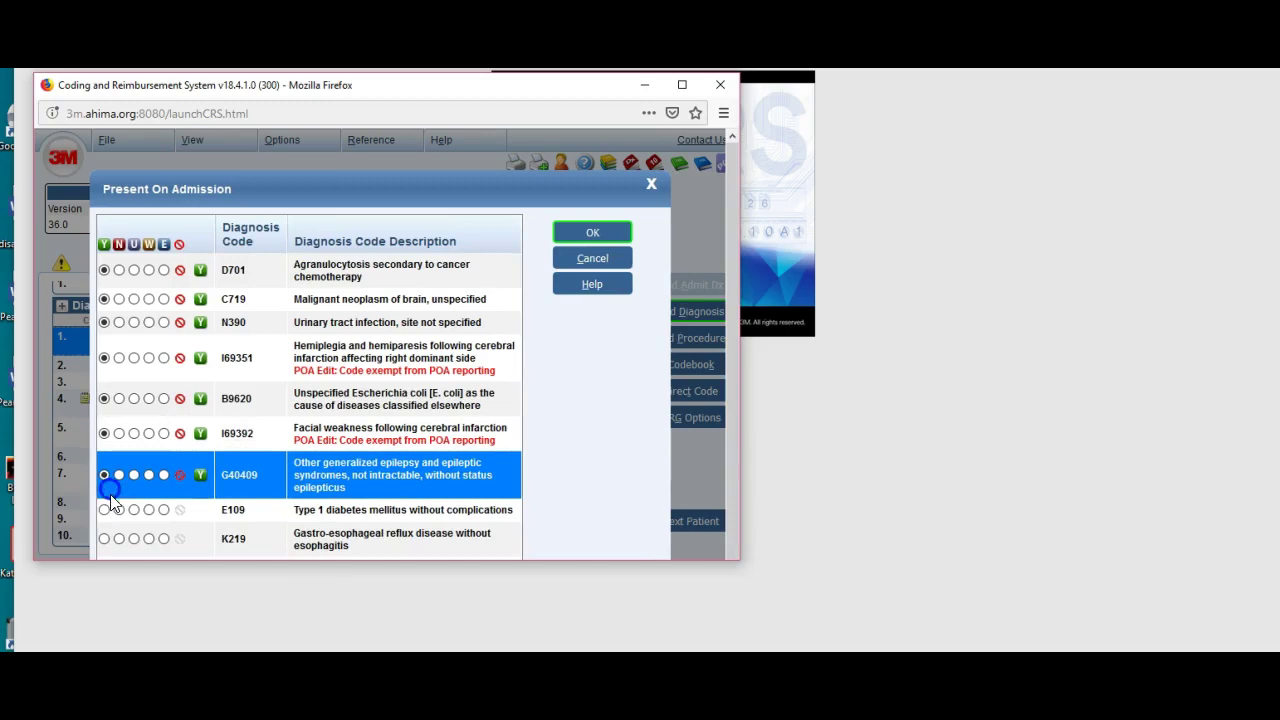
pyautogui.click(104, 510)
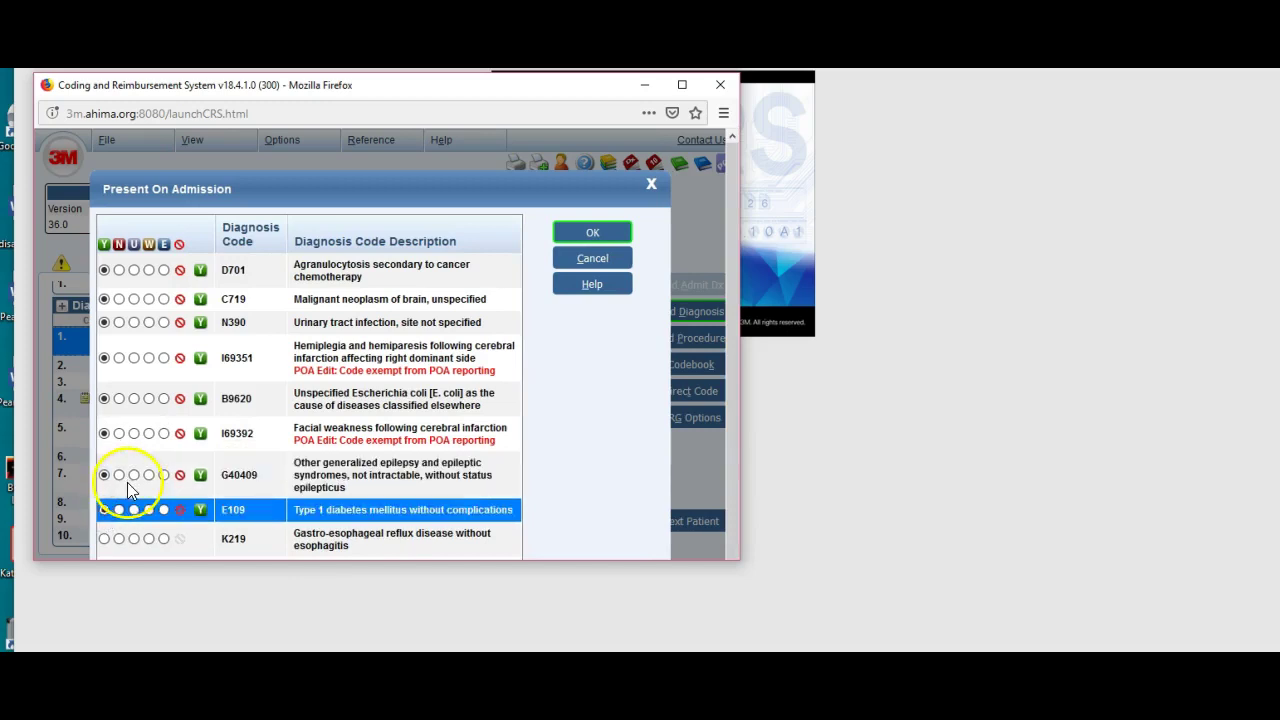
pyautogui.click(104, 530)
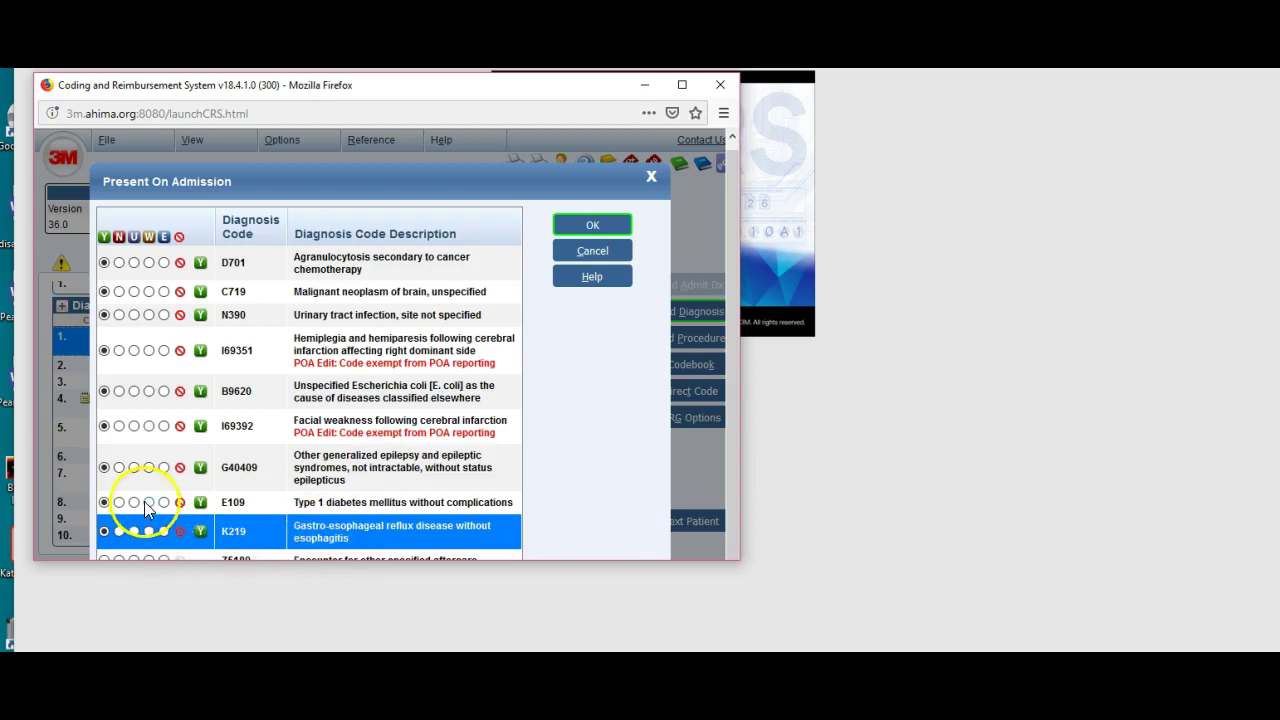
# - Set Z5189, I69392 and I69351 to exempt (E) and save the POA indicators
pyautogui.click(164, 559)
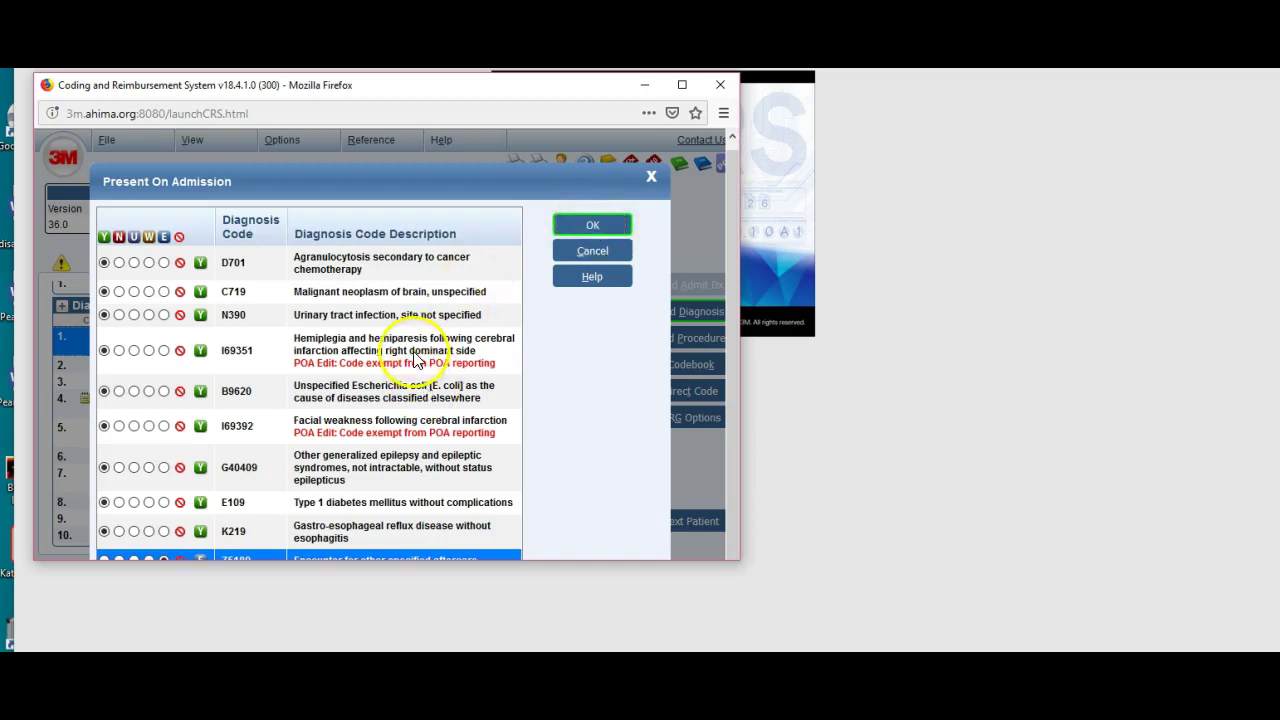
pyautogui.click(164, 428)
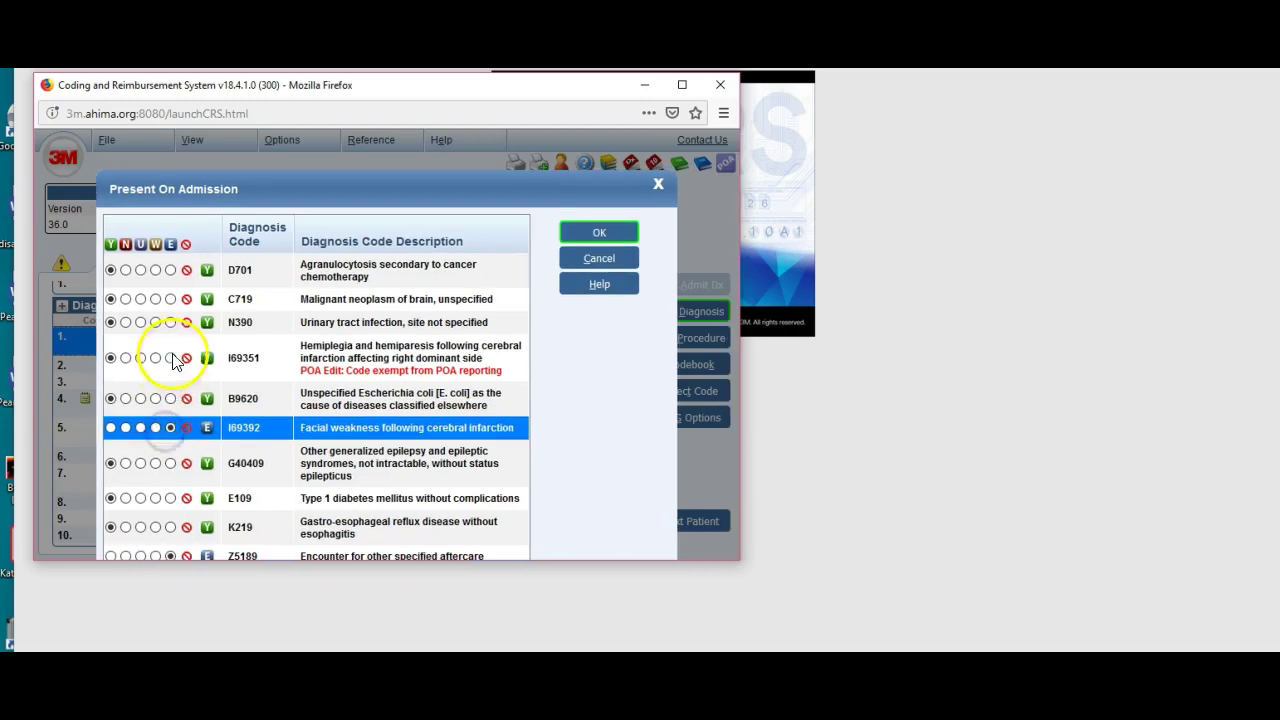
pyautogui.click(173, 360)
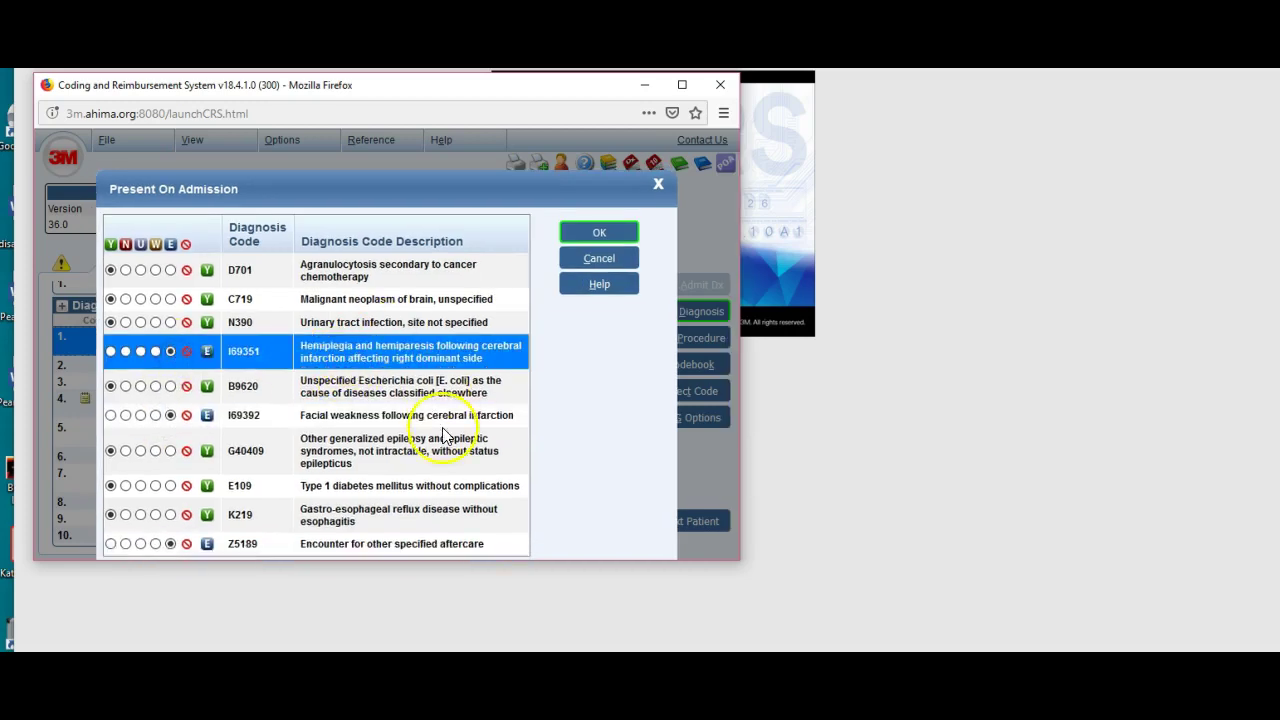
pyautogui.click(608, 233)
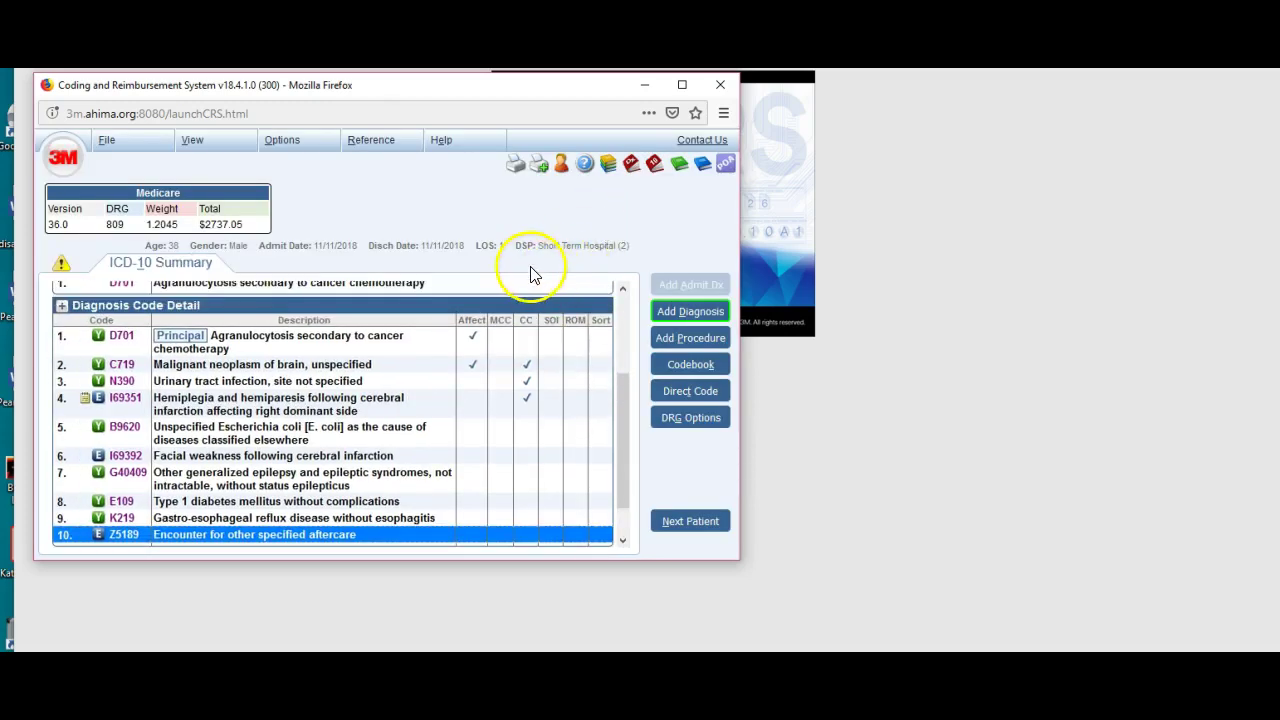